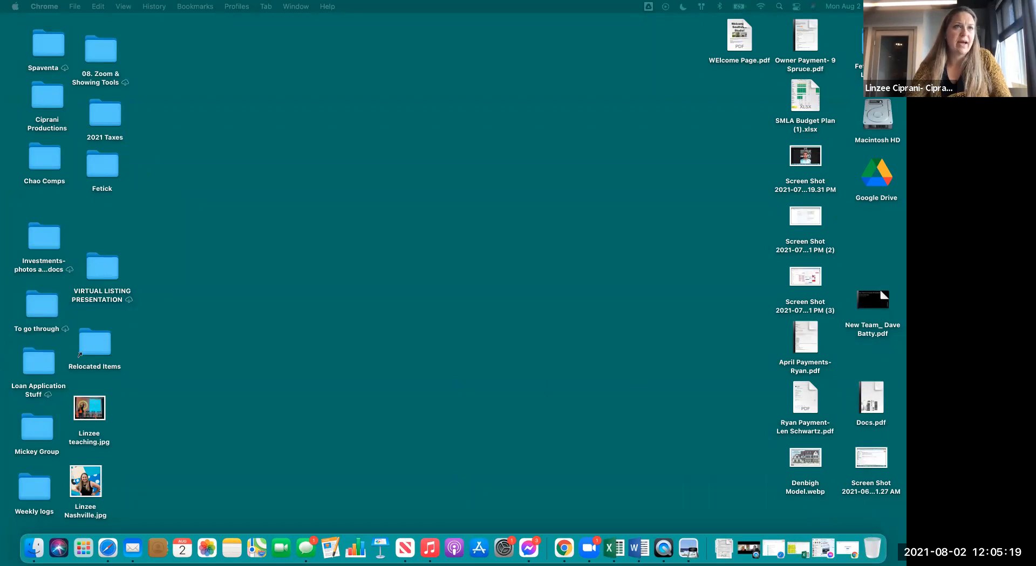
- Drag the Onboarding Auto Plan sheet's tab out into its own Chrome window
{"action": "left_click_drag", "start_coordinate": [460, 64], "coordinate": [481, 71]}
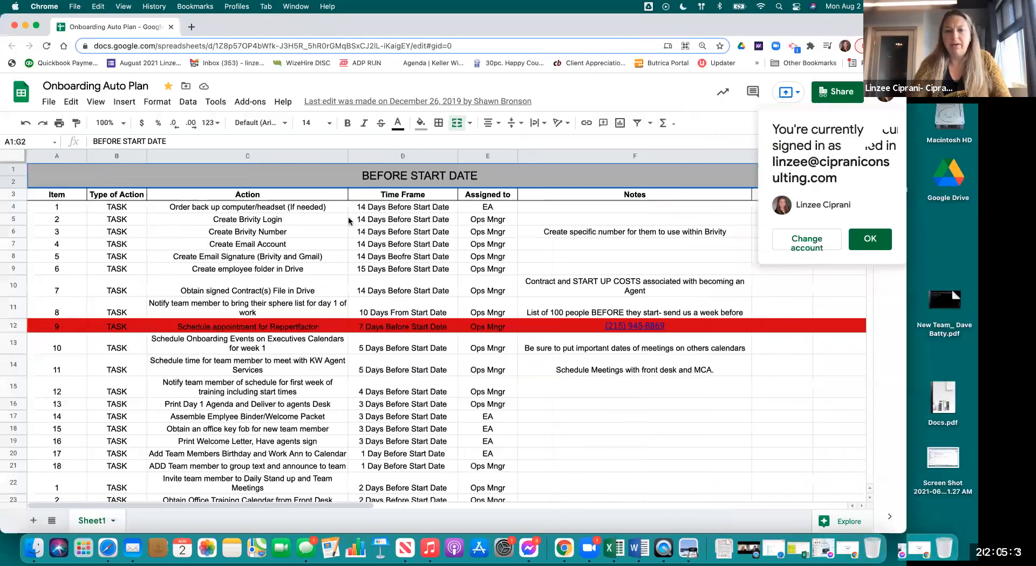
- Scroll through the BEFORE START DATE and START DATE task sections, checking the first tasks' time frames
{"action": "left_click_drag", "start_coordinate": [402, 207], "coordinate": [419, 308]}
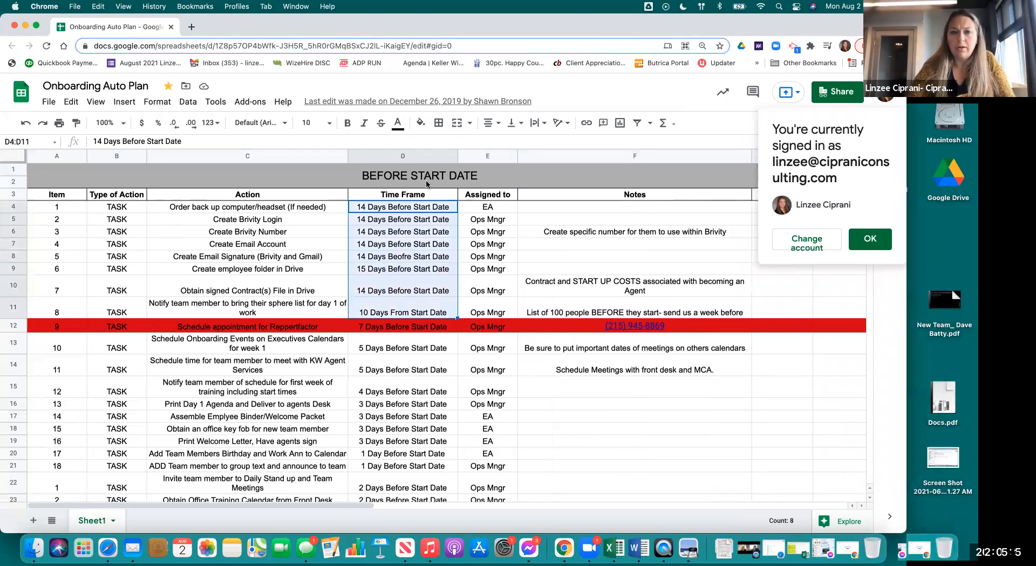
{"action": "left_click", "coordinate": [253, 175]}
{"action": "scroll", "coordinate": [339, 349], "scroll_direction": "down", "scroll_amount": 5}
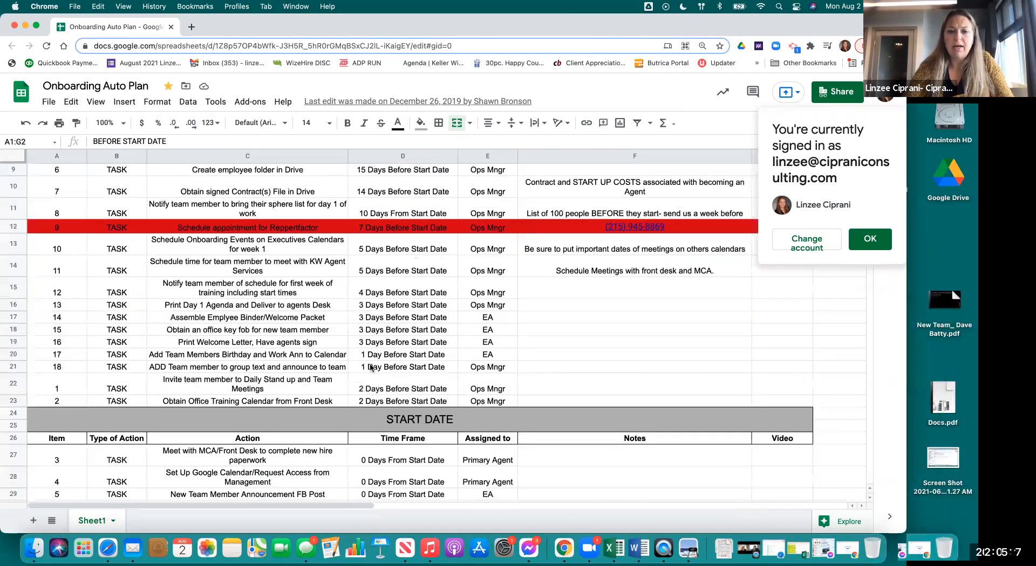
{"action": "left_click", "coordinate": [377, 370]}
{"action": "left_click", "coordinate": [377, 377]}
{"action": "scroll", "coordinate": [372, 291], "scroll_direction": "down", "scroll_amount": 5}
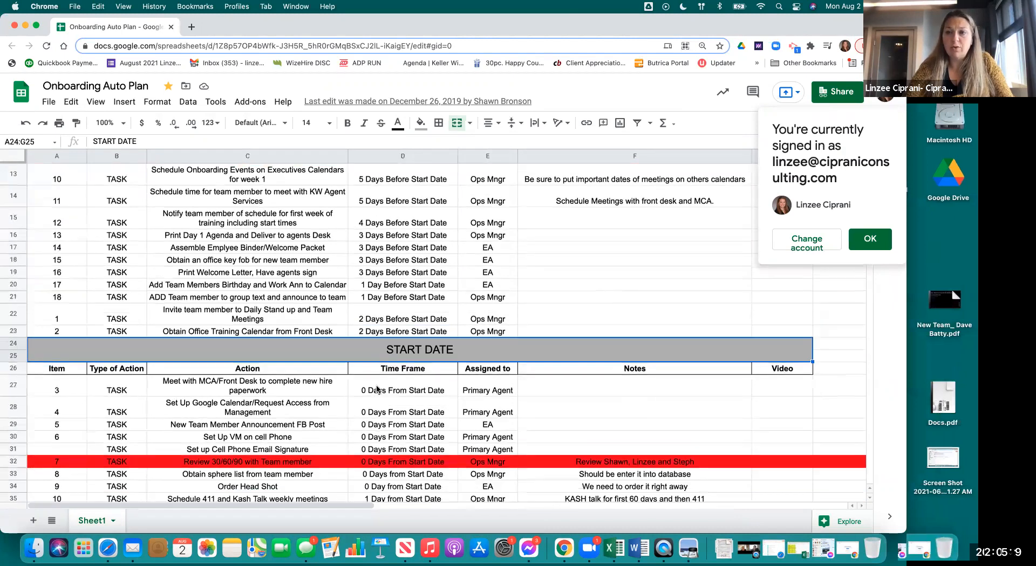
{"action": "scroll", "coordinate": [367, 210], "scroll_direction": "down", "scroll_amount": 1}
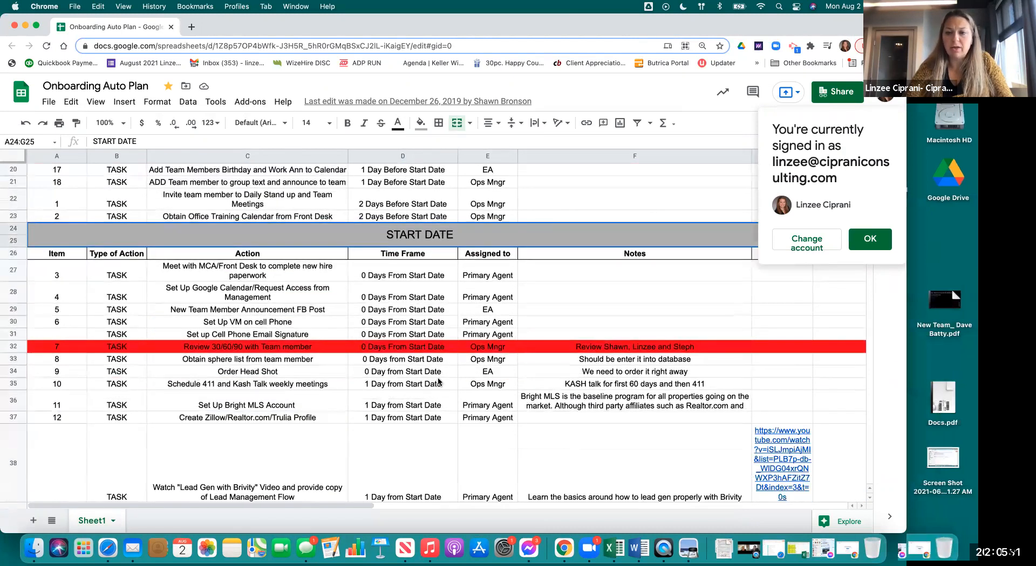
{"action": "scroll", "coordinate": [438, 380], "scroll_direction": "down", "scroll_amount": 15}
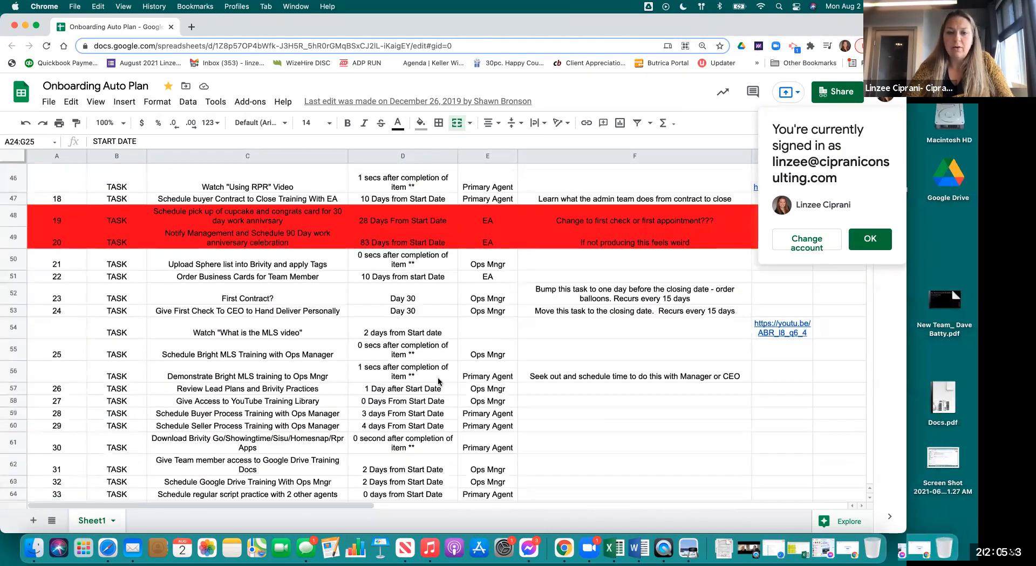
{"action": "scroll", "coordinate": [438, 380], "scroll_direction": "down", "scroll_amount": 5}
{"action": "scroll", "coordinate": [438, 377], "scroll_direction": "up", "scroll_amount": 15}
{"action": "scroll", "coordinate": [382, 270], "scroll_direction": "up", "scroll_amount": 6}
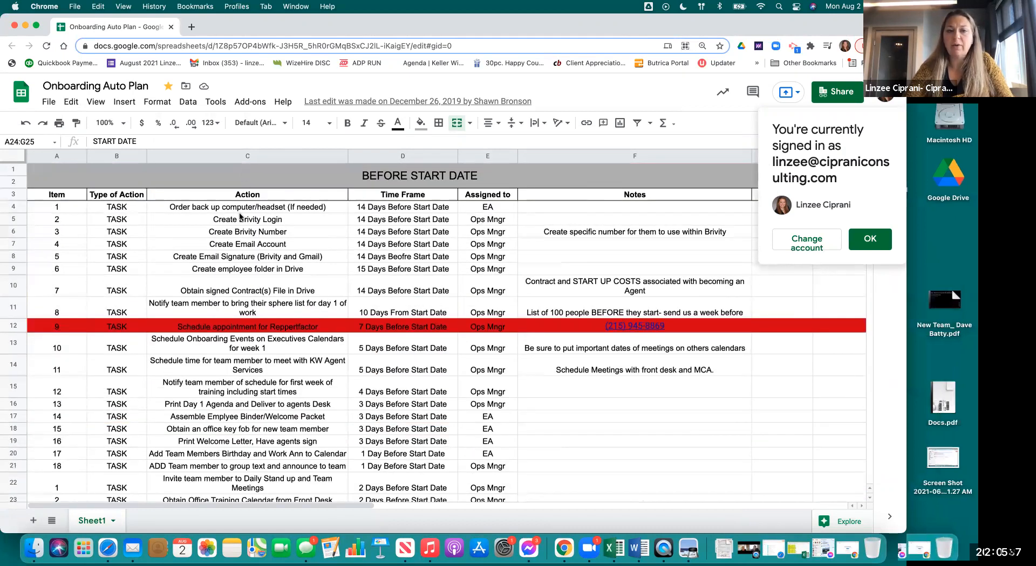
- Highlight the early tasks' Time Frame and Assigned to columns, then bring Brivity forward
{"action": "left_click", "coordinate": [240, 212]}
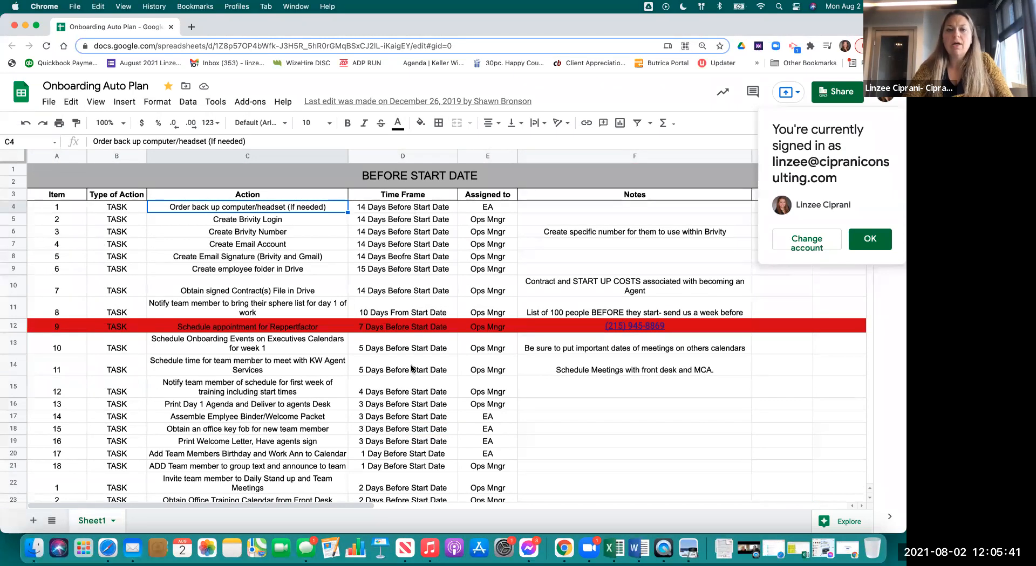
{"action": "left_click_drag", "start_coordinate": [402, 207], "coordinate": [412, 369]}
{"action": "left_click_drag", "start_coordinate": [488, 208], "coordinate": [484, 404]}
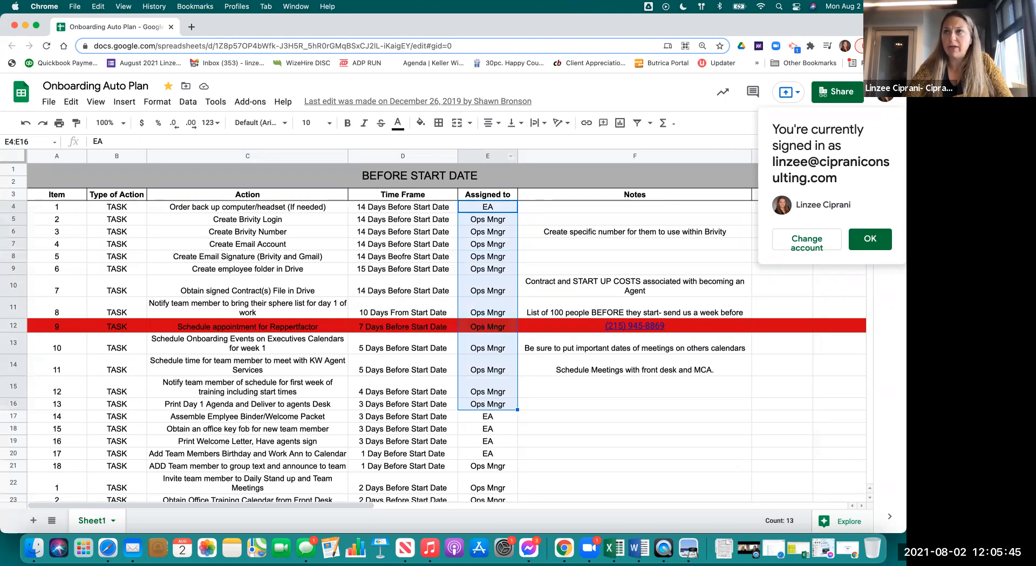
{"action": "left_click_drag", "start_coordinate": [588, 487], "coordinate": [298, 22]}
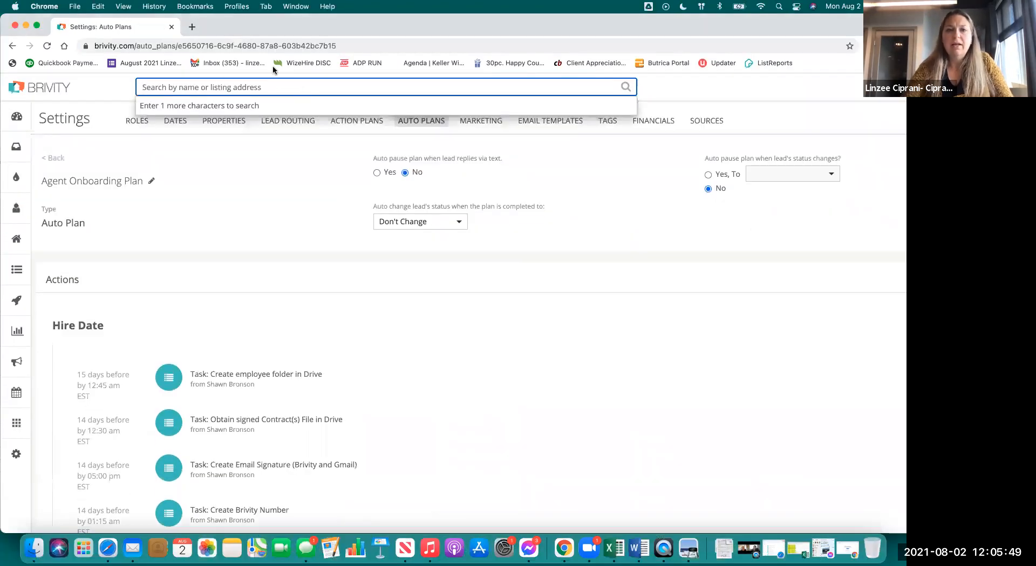
- Dismiss the search suggestions and reload the Brivity Auto Plans page
{"action": "left_click", "coordinate": [300, 205]}
{"action": "scroll", "coordinate": [400, 323], "scroll_direction": "down", "scroll_amount": 2}
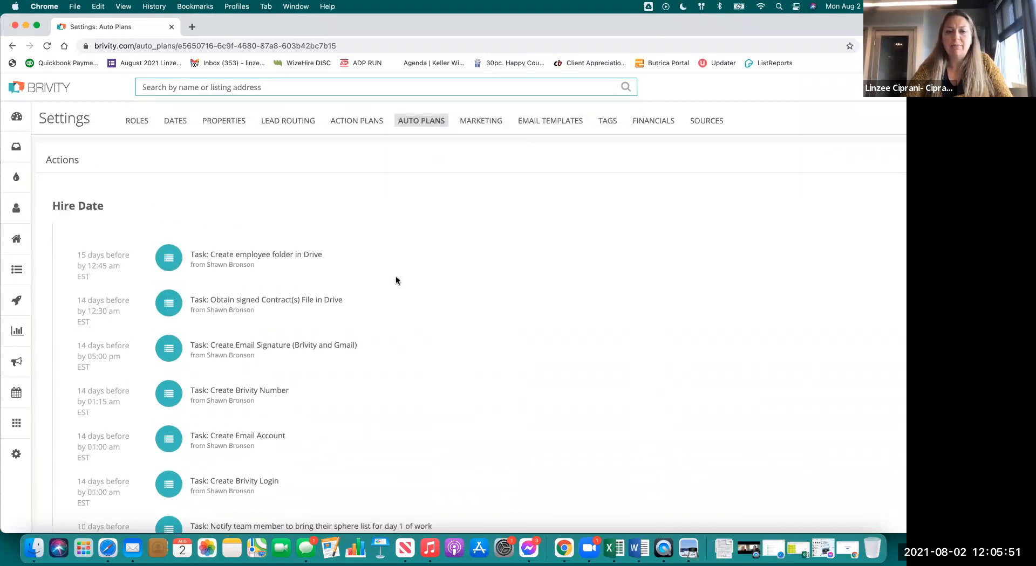
{"action": "scroll", "coordinate": [399, 302], "scroll_direction": "down", "scroll_amount": 1}
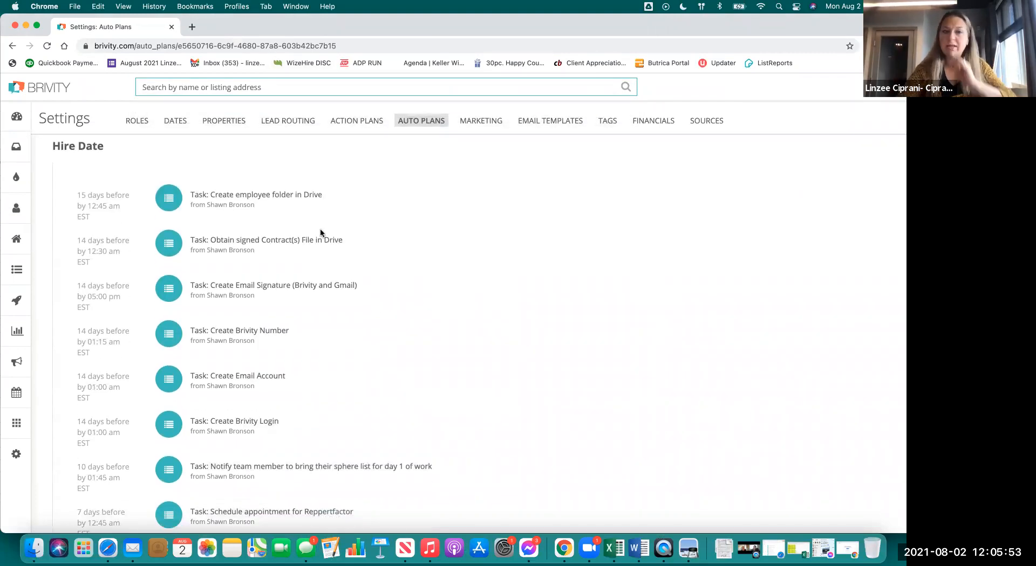
{"action": "left_click_drag", "start_coordinate": [81, 195], "coordinate": [167, 195]}
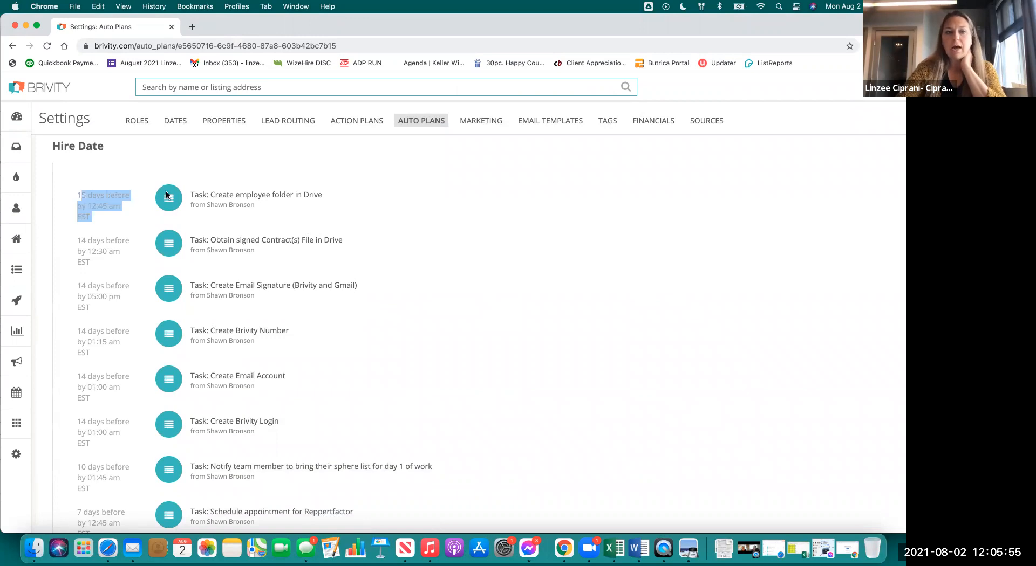
{"action": "scroll", "coordinate": [166, 195], "scroll_direction": "up", "scroll_amount": 2}
{"action": "left_click", "coordinate": [451, 53]}
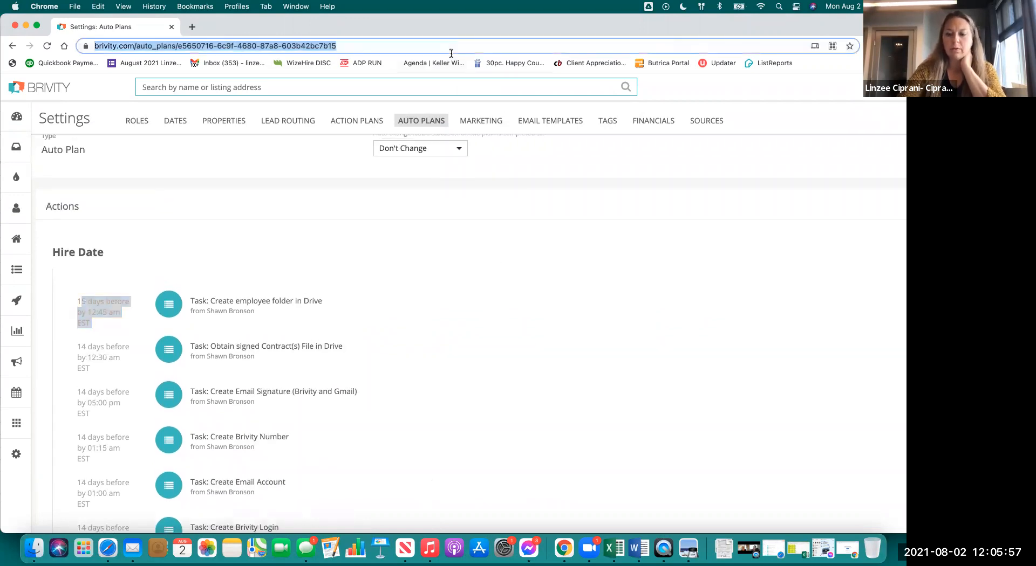
{"action": "key", "text": "Return"}
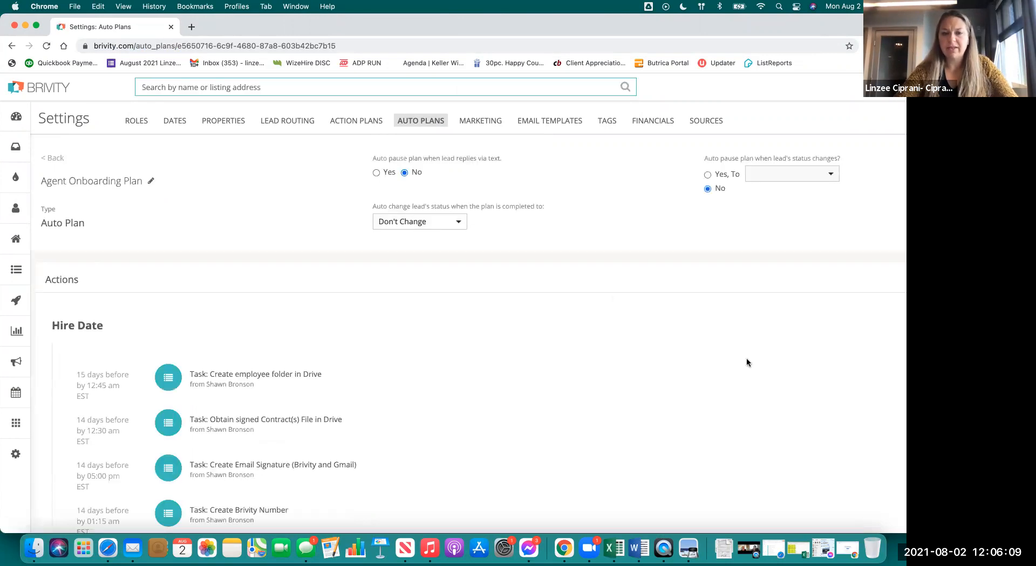
- Maximize the Brivity window and edit the 'Create employee folder in Drive' Hire Date task
{"action": "scroll", "coordinate": [746, 359], "scroll_direction": "down", "scroll_amount": 5}
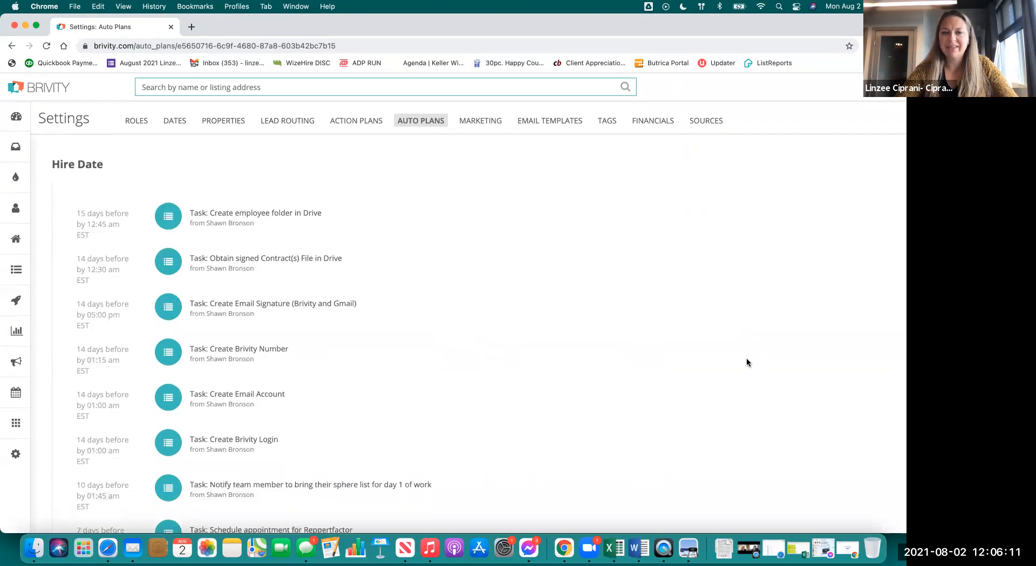
{"action": "scroll", "coordinate": [746, 360], "scroll_direction": "up", "scroll_amount": 5}
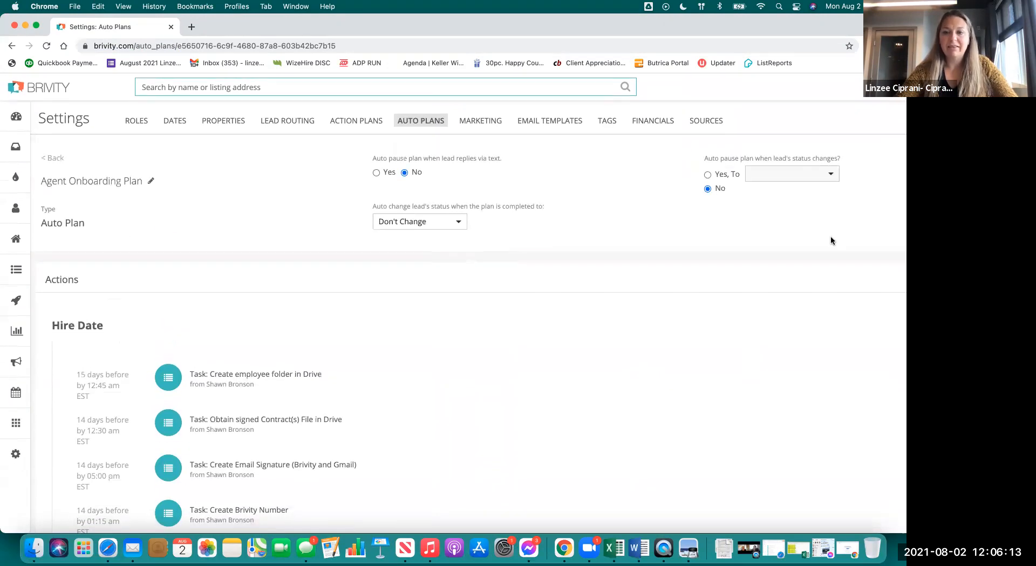
{"action": "scroll", "coordinate": [651, 433], "scroll_direction": "down", "scroll_amount": 8}
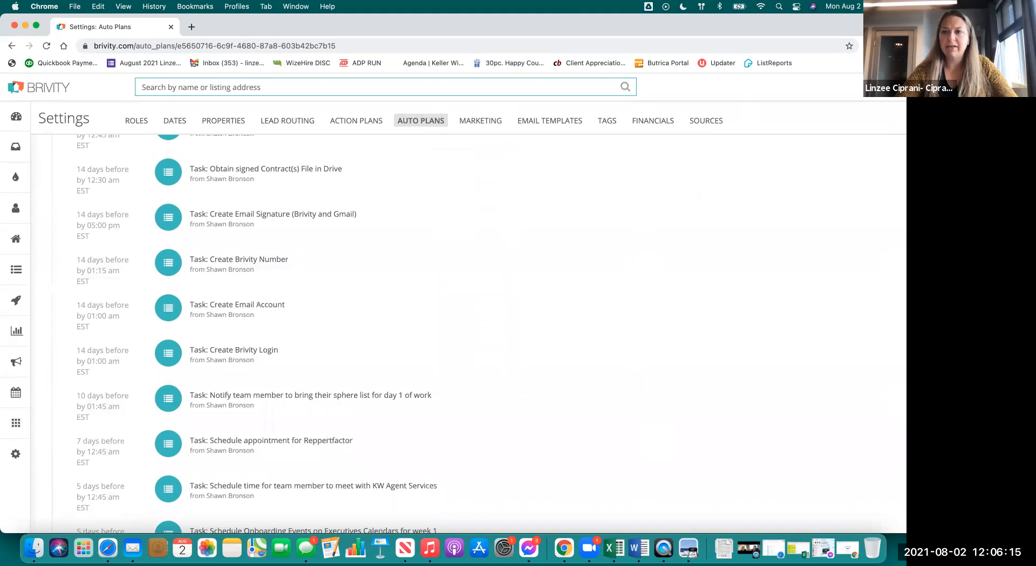
{"action": "left_click_drag", "start_coordinate": [778, 28], "coordinate": [794, 138]}
{"action": "double_click", "coordinate": [788, 140]}
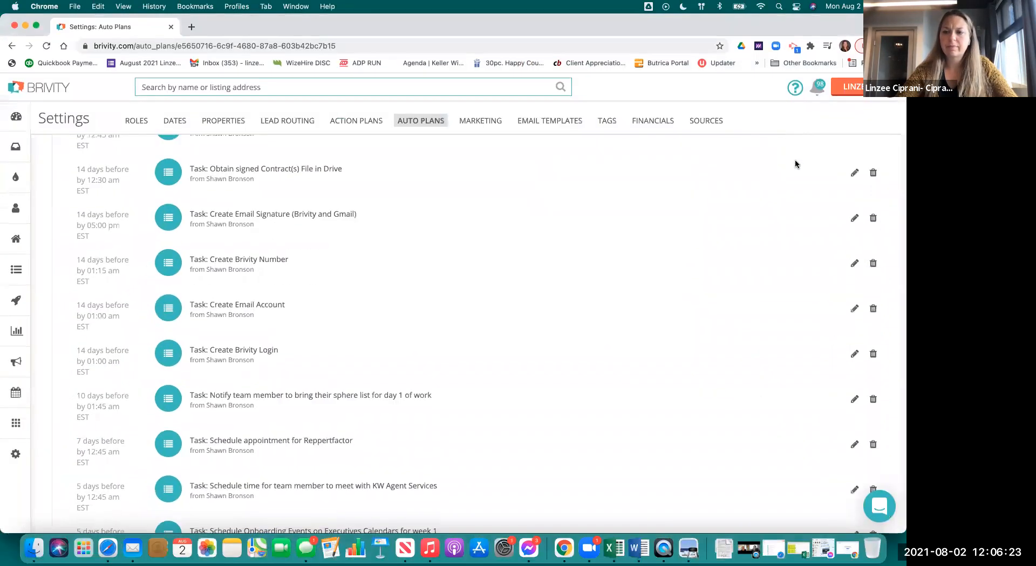
{"action": "scroll", "coordinate": [743, 257], "scroll_direction": "up", "scroll_amount": 6}
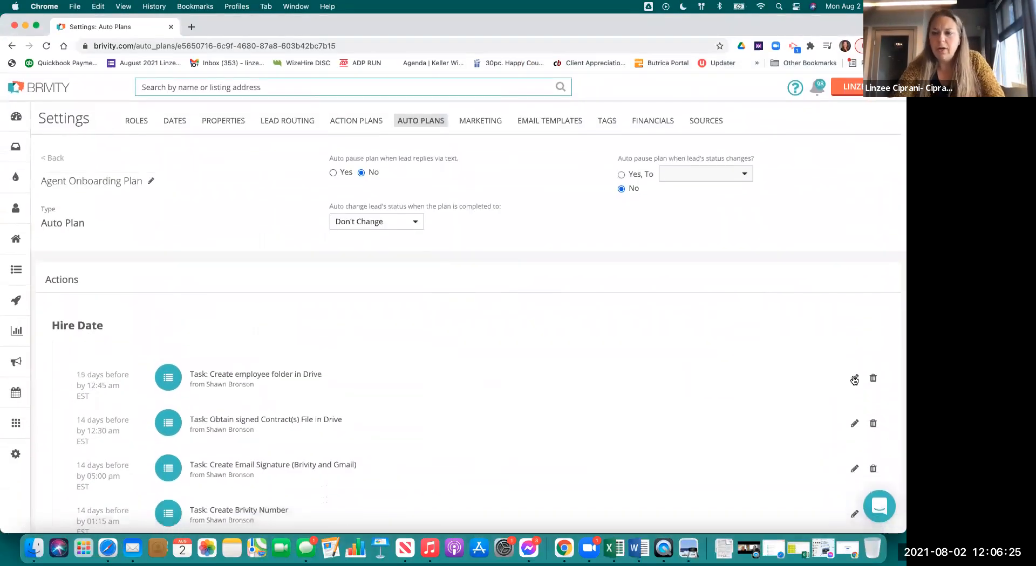
{"action": "left_click", "coordinate": [854, 378]}
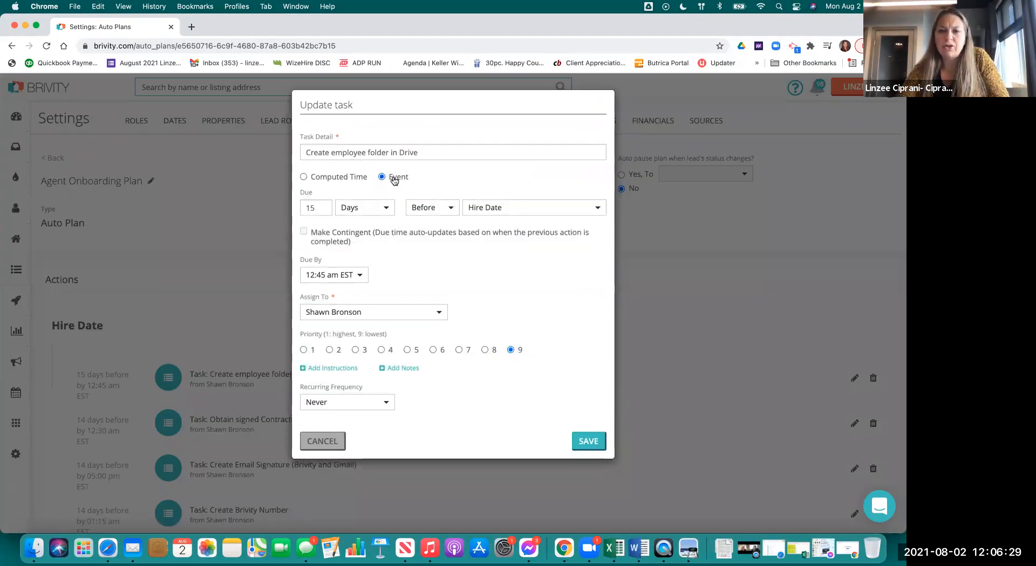
- Check the Hire Date event and Before/After timing options, then cancel without changes
{"action": "left_click", "coordinate": [519, 209]}
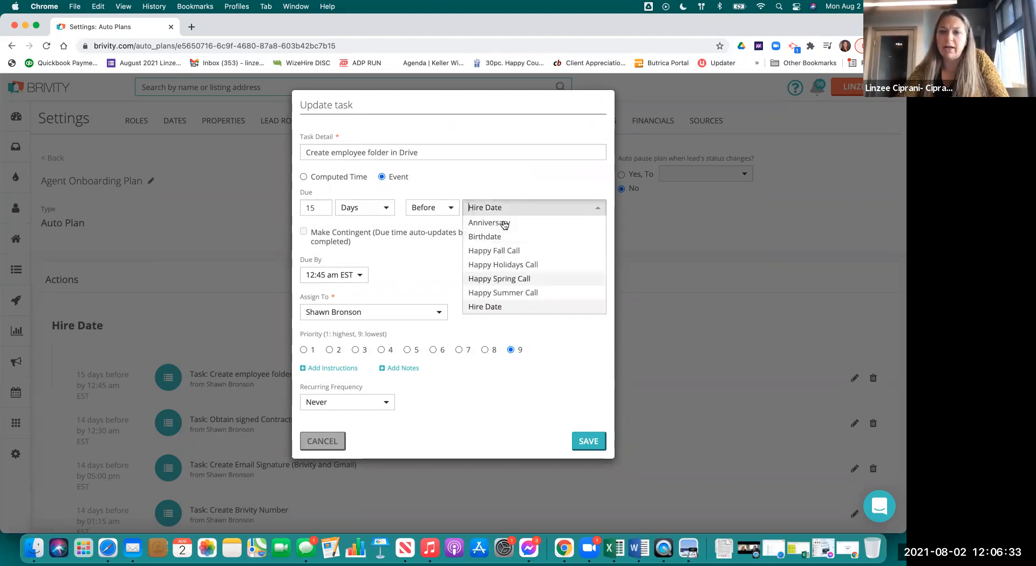
{"action": "left_click", "coordinate": [494, 183]}
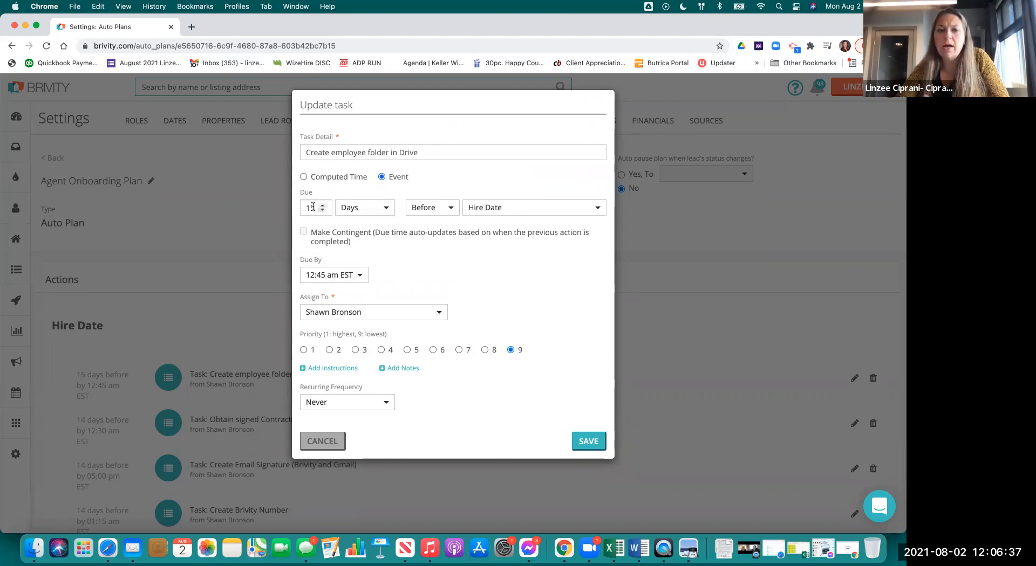
{"action": "mouse_move", "coordinate": [234, 29]}
{"action": "left_mouse_down"}
{"action": "mouse_move", "coordinate": [401, 33]}
{"action": "mouse_move", "coordinate": [233, 34]}
{"action": "left_mouse_up"}
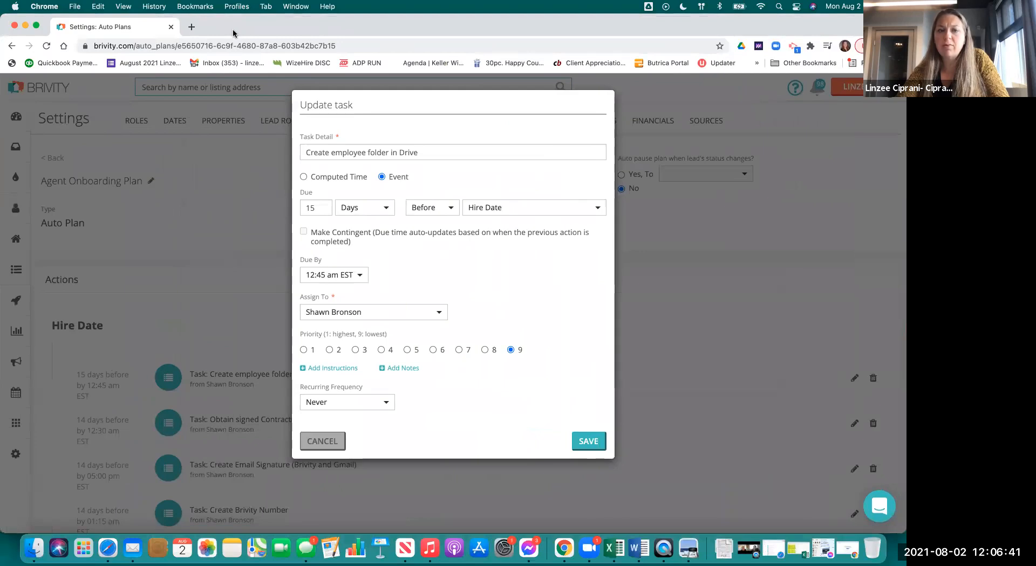
{"action": "left_click", "coordinate": [444, 208]}
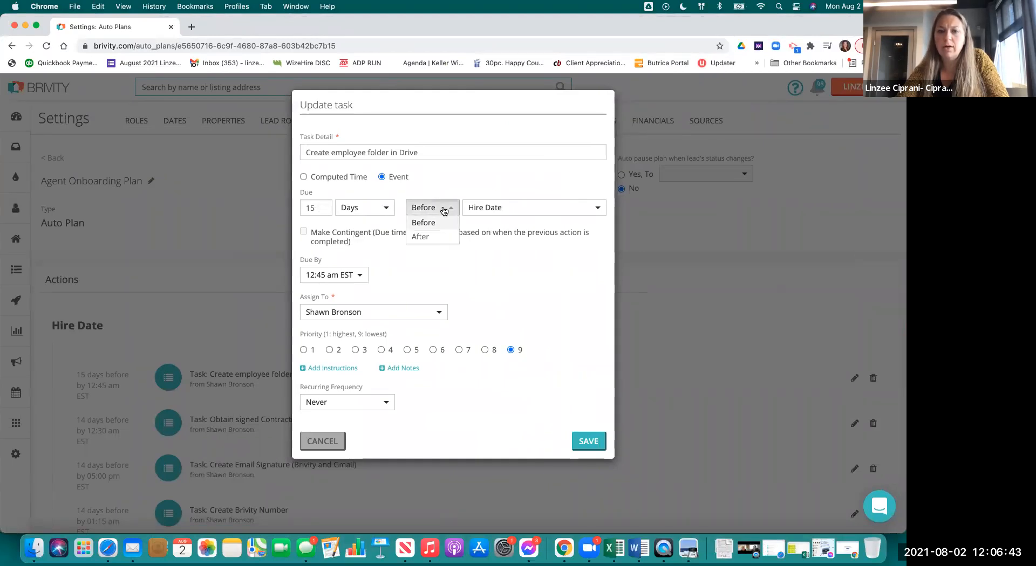
{"action": "left_click", "coordinate": [323, 440]}
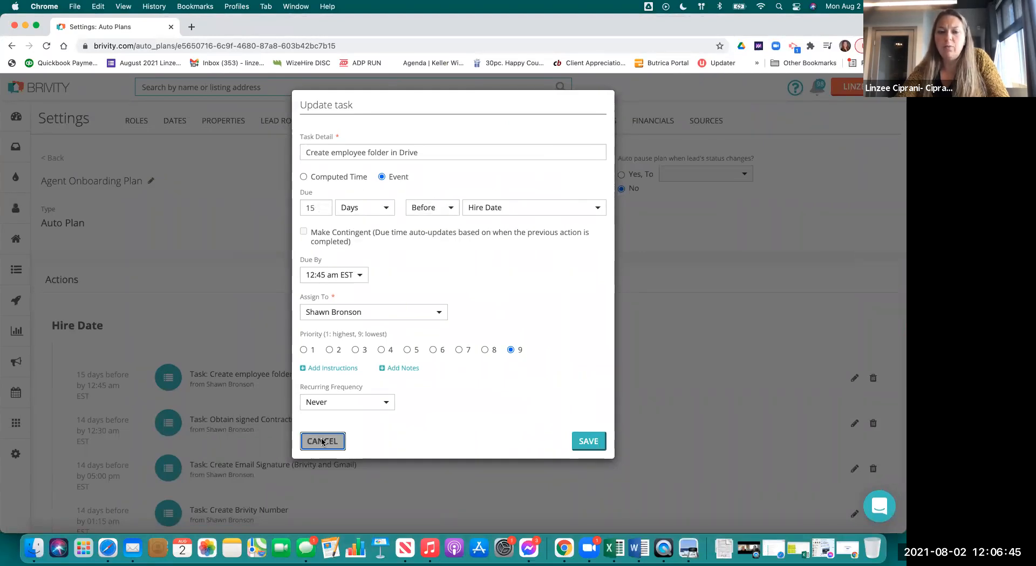
{"action": "left_click", "coordinate": [323, 441]}
{"action": "scroll", "coordinate": [514, 294], "scroll_direction": "down", "scroll_amount": 6}
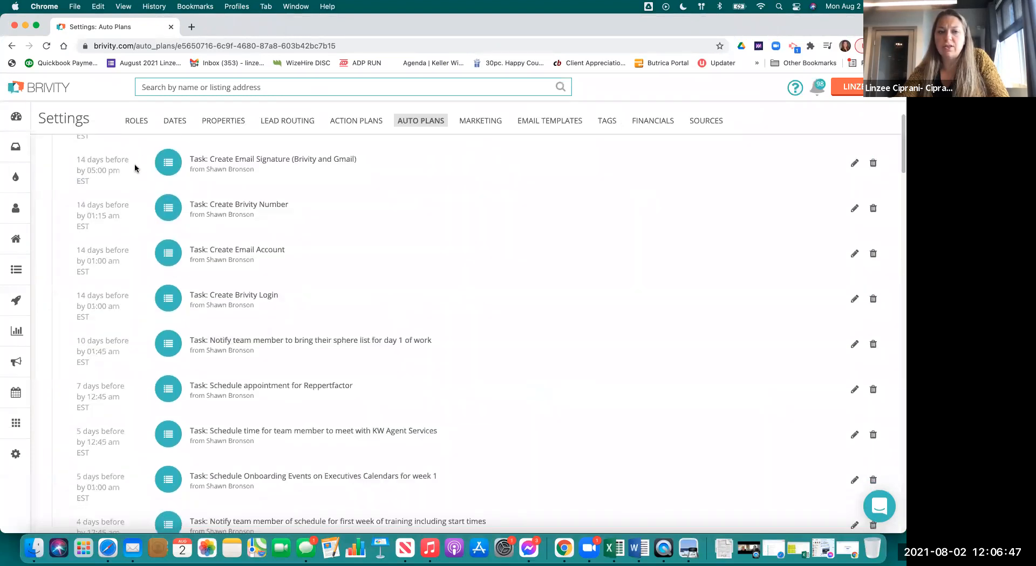
- Review later tasks, noting the Invite team member and Employee Binder creators and the Google Calendar task's Primary Agent
{"action": "scroll", "coordinate": [358, 388], "scroll_direction": "down", "scroll_amount": 8}
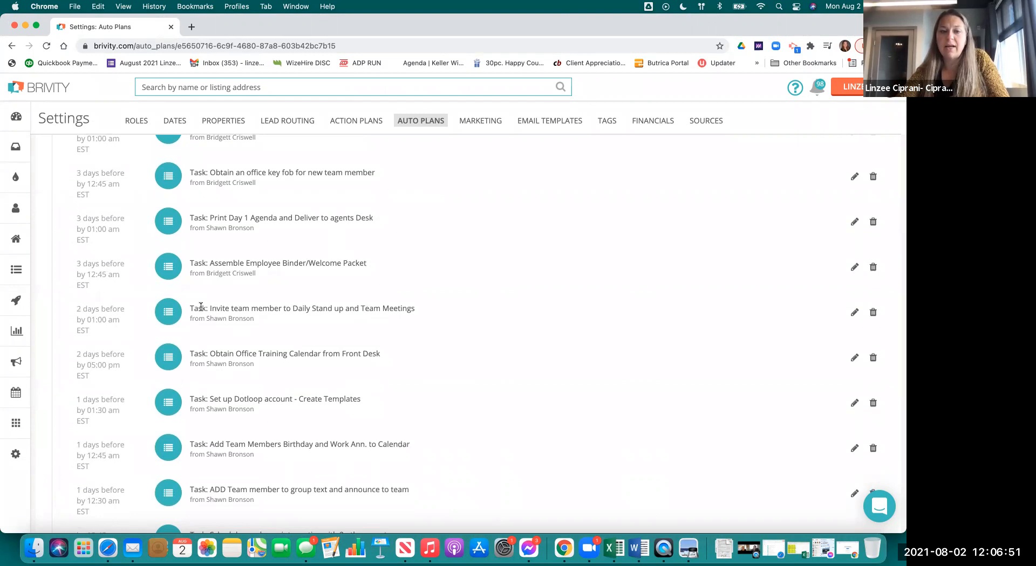
{"action": "left_click_drag", "start_coordinate": [210, 319], "coordinate": [282, 324]}
{"action": "left_click_drag", "start_coordinate": [206, 274], "coordinate": [338, 270]}
{"action": "scroll", "coordinate": [338, 270], "scroll_direction": "down", "scroll_amount": 3}
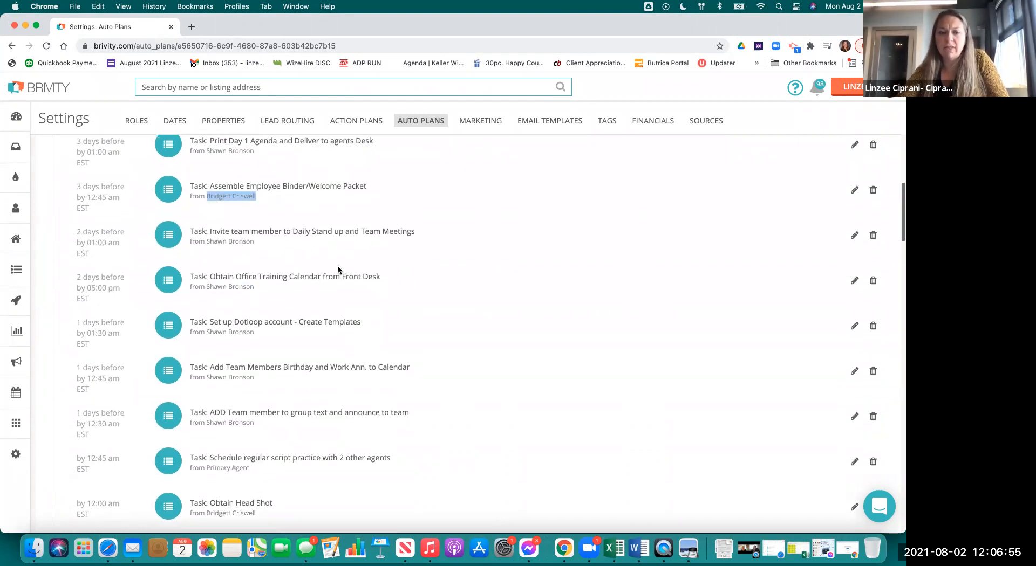
{"action": "scroll", "coordinate": [348, 270], "scroll_direction": "down", "scroll_amount": 2}
{"action": "scroll", "coordinate": [356, 303], "scroll_direction": "down", "scroll_amount": 5}
{"action": "scroll", "coordinate": [342, 419], "scroll_direction": "down", "scroll_amount": 6}
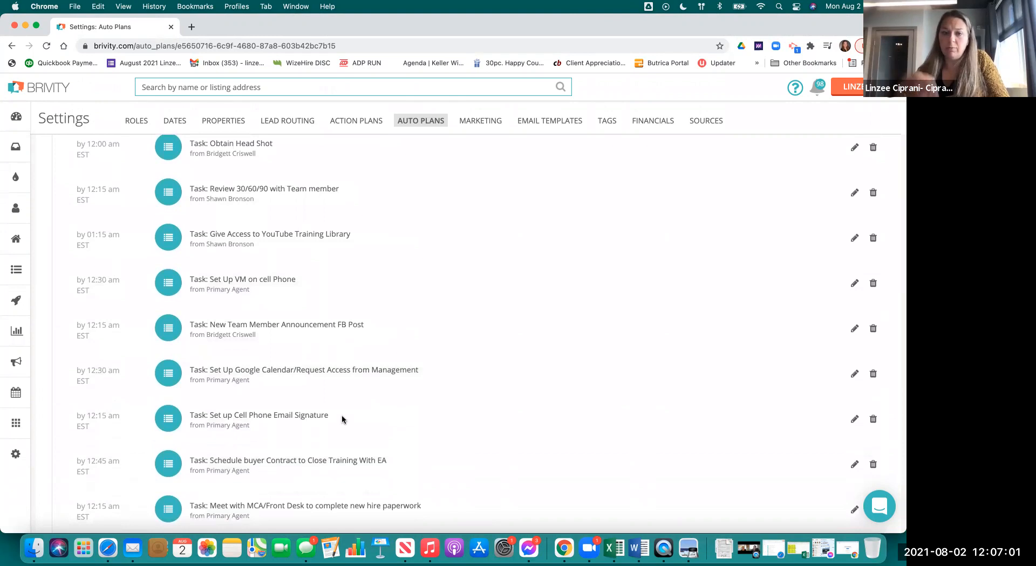
{"action": "triple_click", "coordinate": [207, 381]}
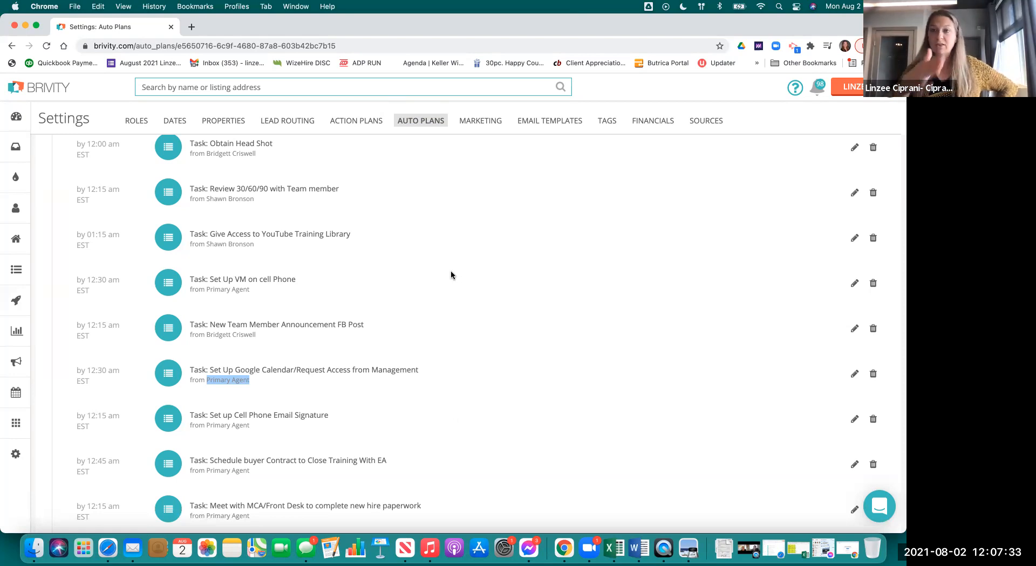
{"action": "left_click", "coordinate": [854, 374]}
{"action": "left_click", "coordinate": [374, 312]}
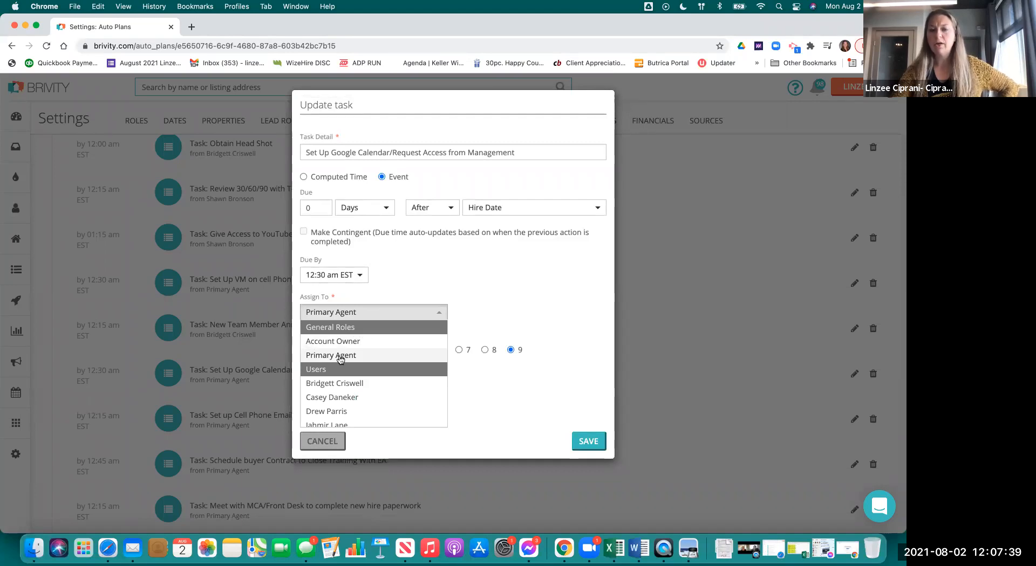
{"action": "scroll", "coordinate": [356, 366], "scroll_direction": "down", "scroll_amount": 2}
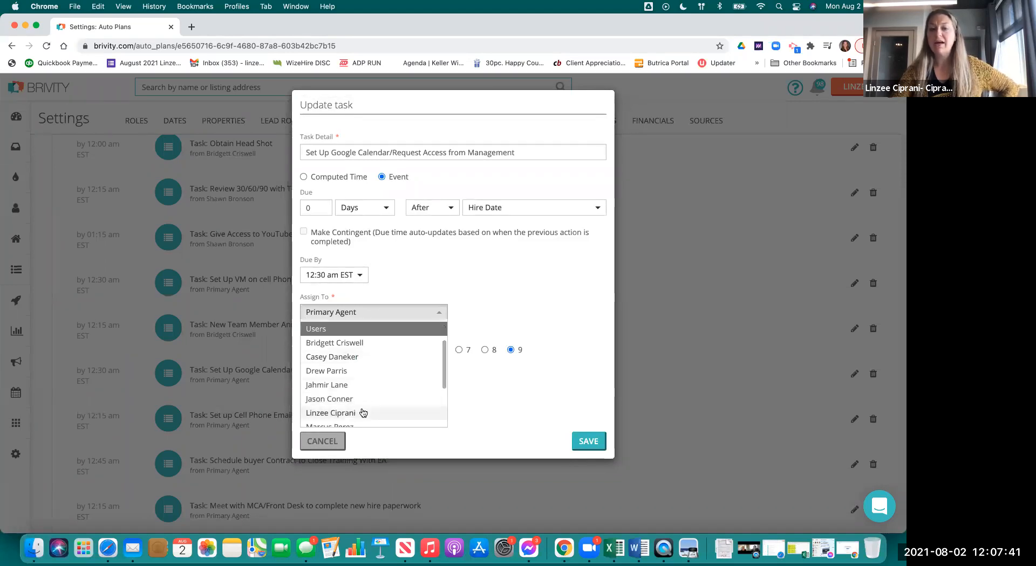
{"action": "scroll", "coordinate": [363, 412], "scroll_direction": "down", "scroll_amount": 3}
{"action": "left_click", "coordinate": [333, 444]}
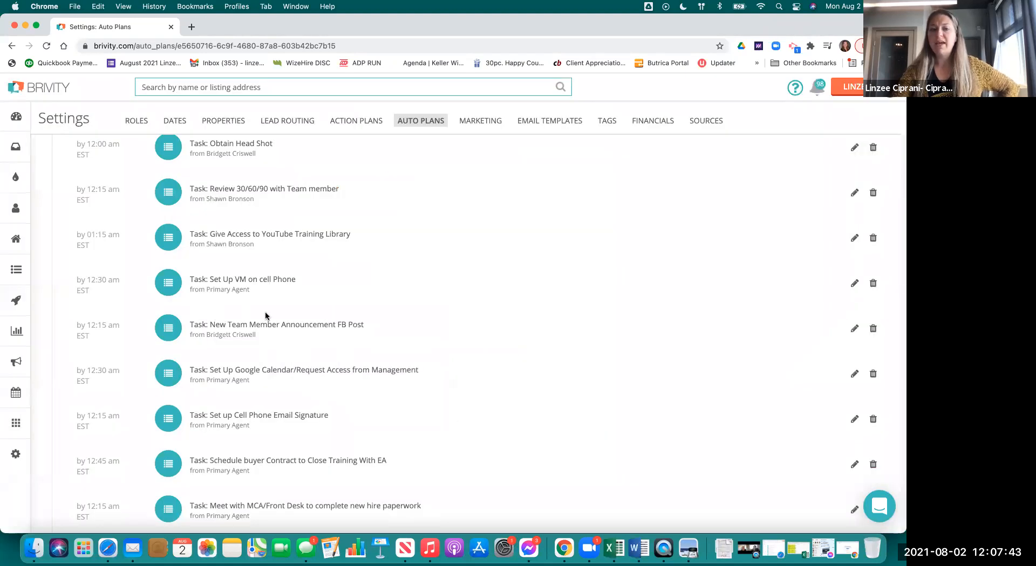
{"action": "left_click_drag", "start_coordinate": [206, 336], "coordinate": [279, 337]}
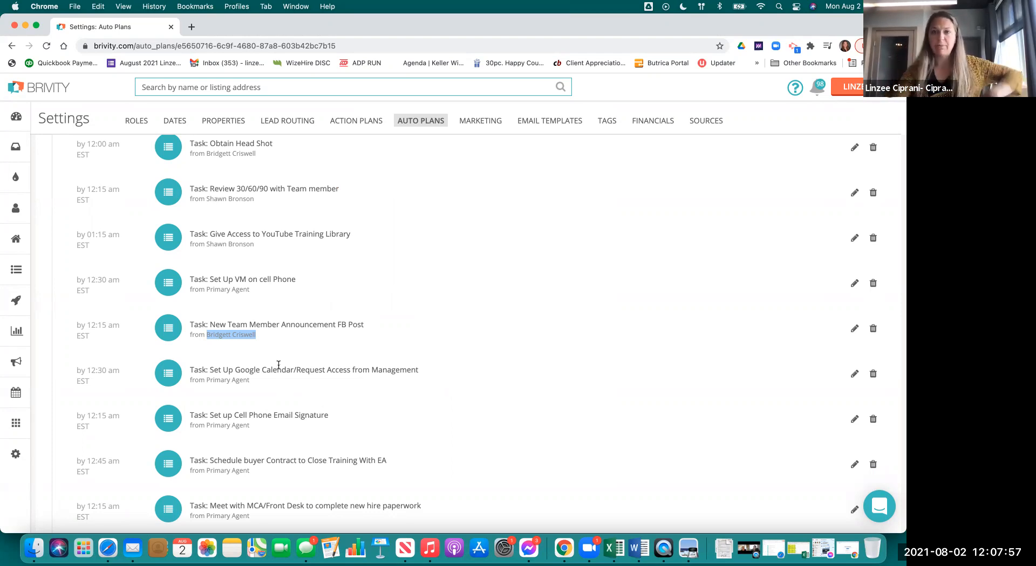
{"action": "scroll", "coordinate": [500, 142], "scroll_direction": "up", "scroll_amount": 15}
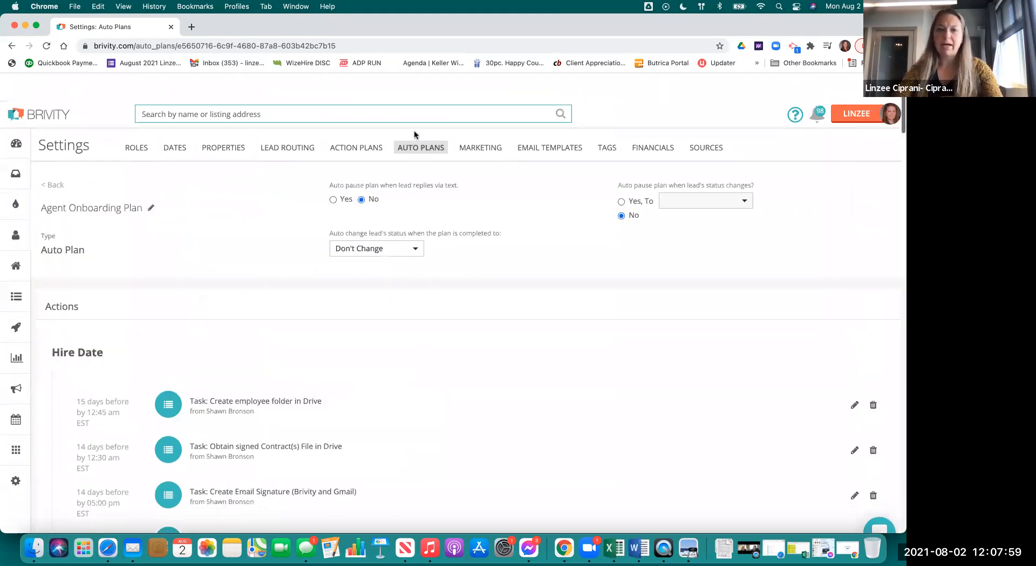
- Return to the full auto plans list and scroll toward the .RT Team Member Leaving plan
{"action": "left_click", "coordinate": [418, 124]}
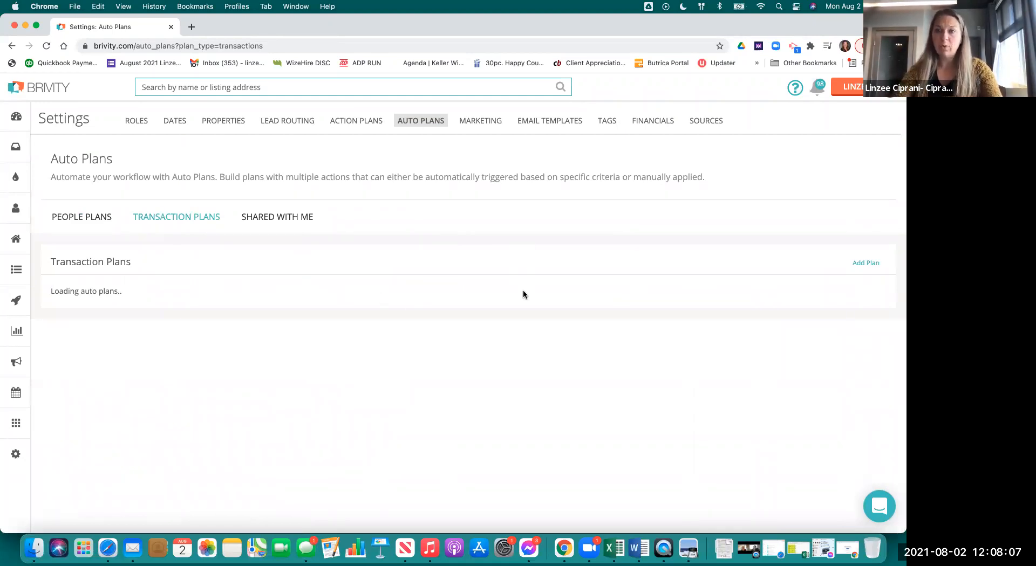
{"action": "scroll", "coordinate": [484, 320], "scroll_direction": "down", "scroll_amount": 4}
{"action": "scroll", "coordinate": [483, 320], "scroll_direction": "down", "scroll_amount": 2}
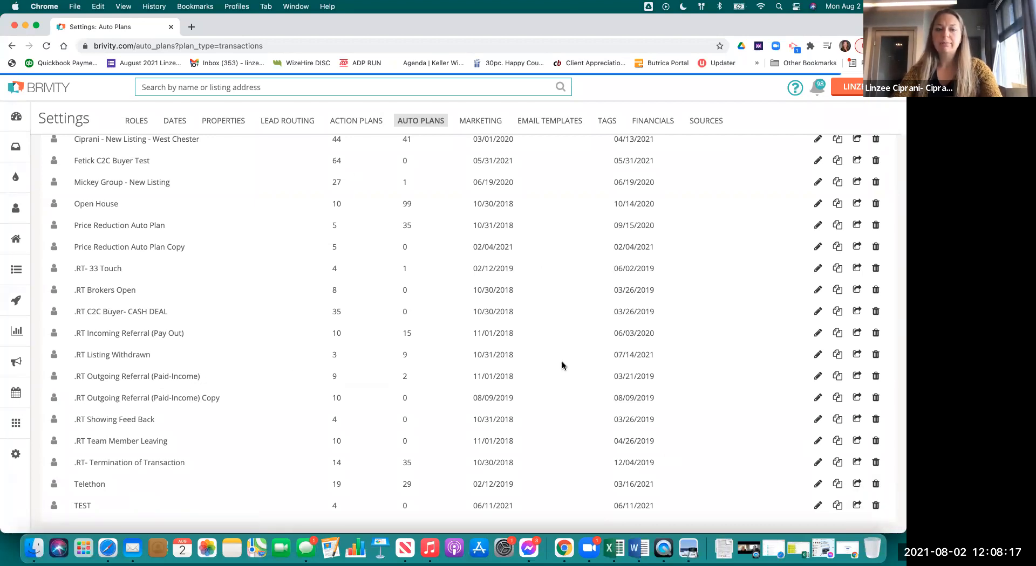
{"action": "scroll", "coordinate": [374, 365], "scroll_direction": "down", "scroll_amount": 3}
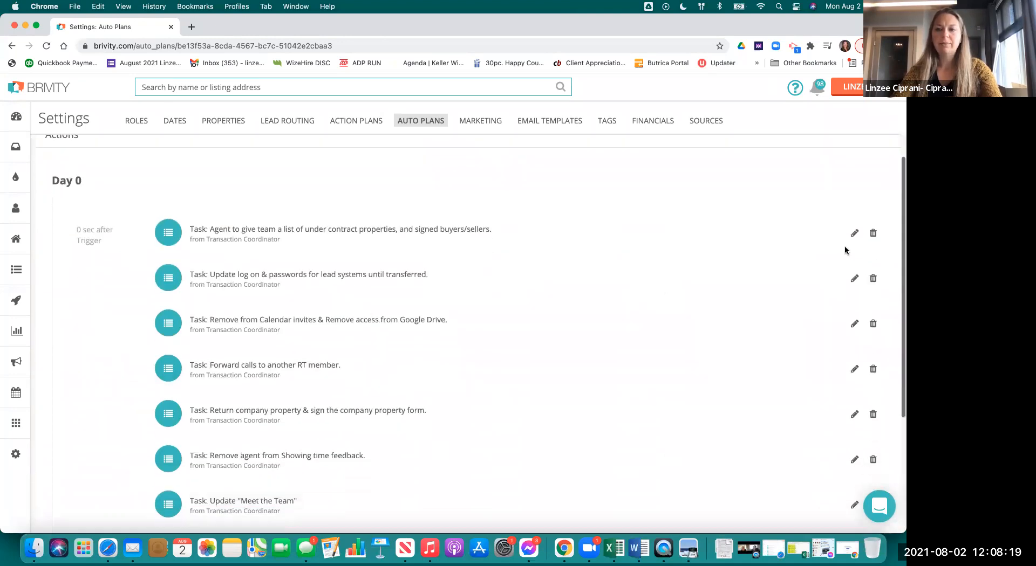
{"action": "left_click", "coordinate": [854, 233]}
{"action": "left_click", "coordinate": [373, 277]}
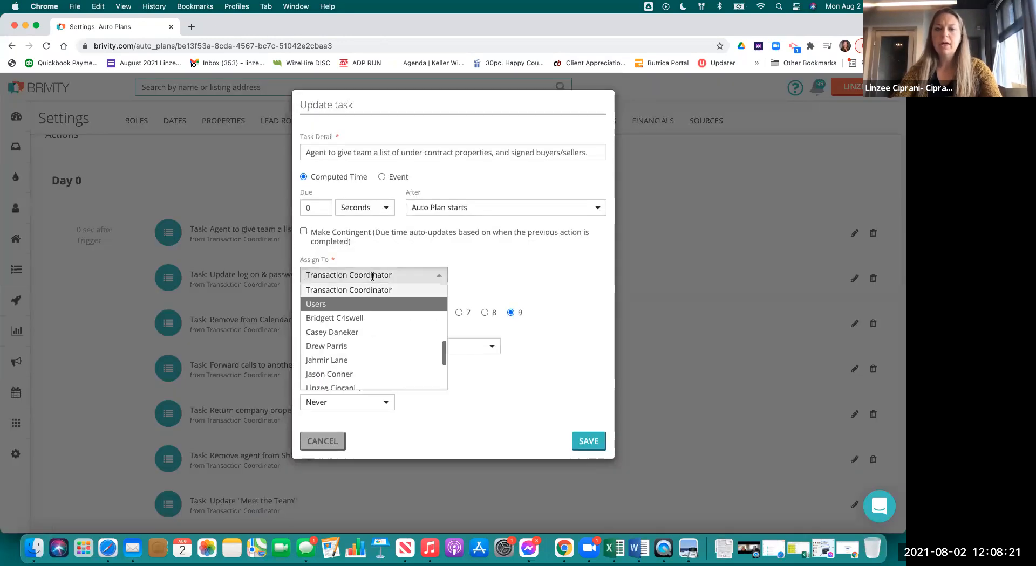
{"action": "scroll", "coordinate": [356, 313], "scroll_direction": "up", "scroll_amount": 3}
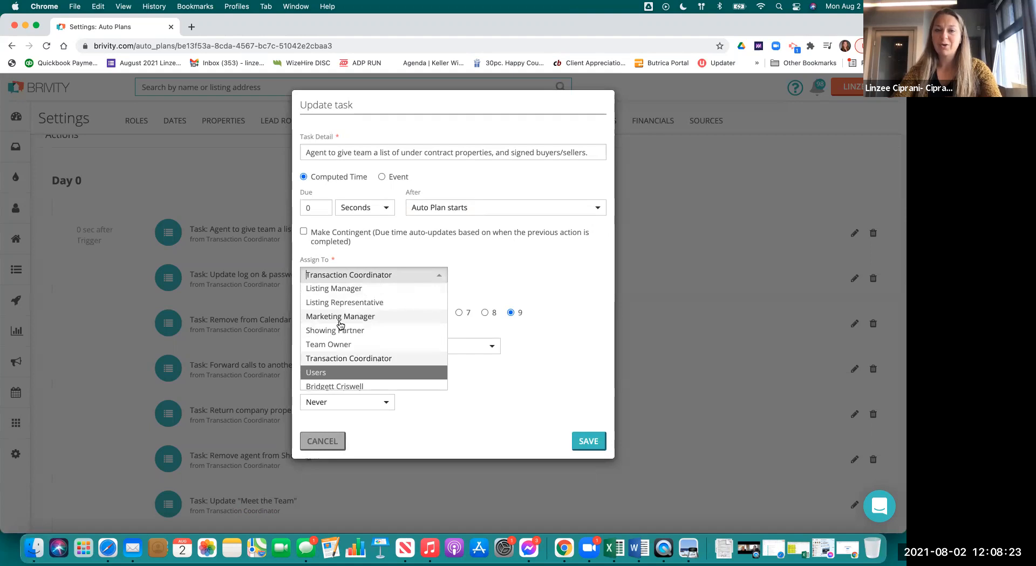
{"action": "scroll", "coordinate": [340, 324], "scroll_direction": "up", "scroll_amount": 5}
{"action": "scroll", "coordinate": [355, 353], "scroll_direction": "down", "scroll_amount": 2}
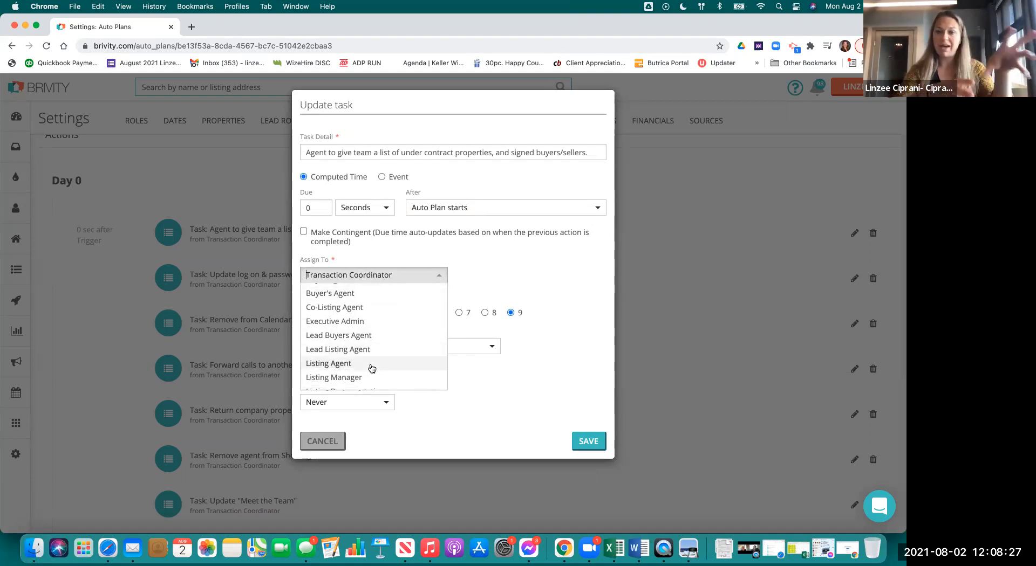
{"action": "left_click", "coordinate": [328, 442]}
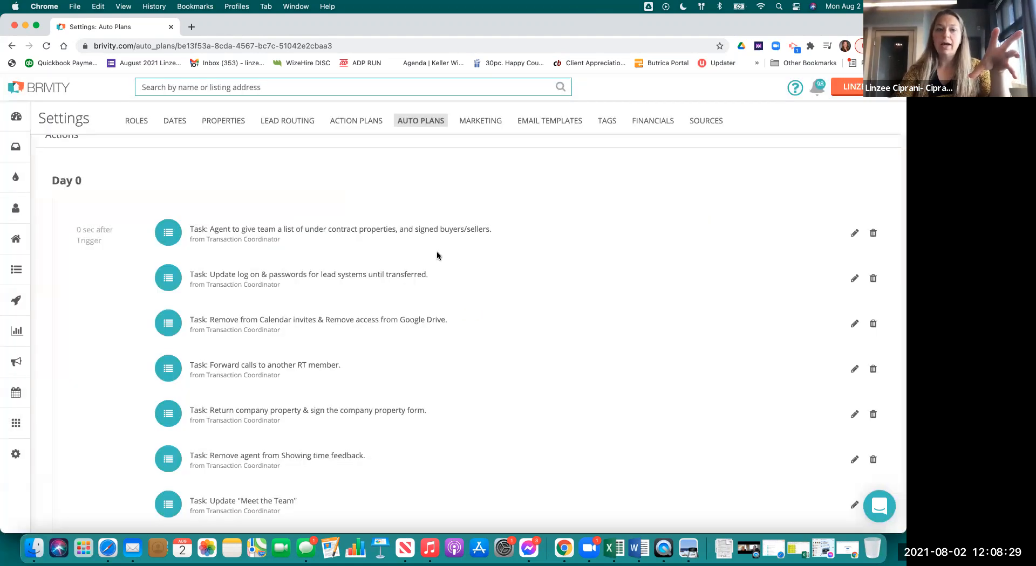
{"action": "mouse_move", "coordinate": [33, 257]}
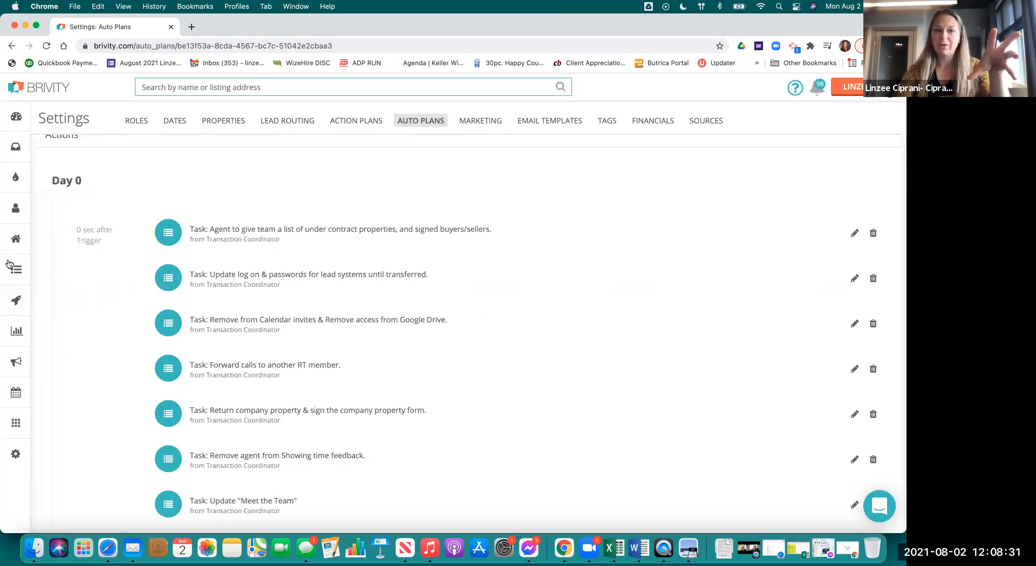
{"action": "left_click", "coordinate": [108, 241]}
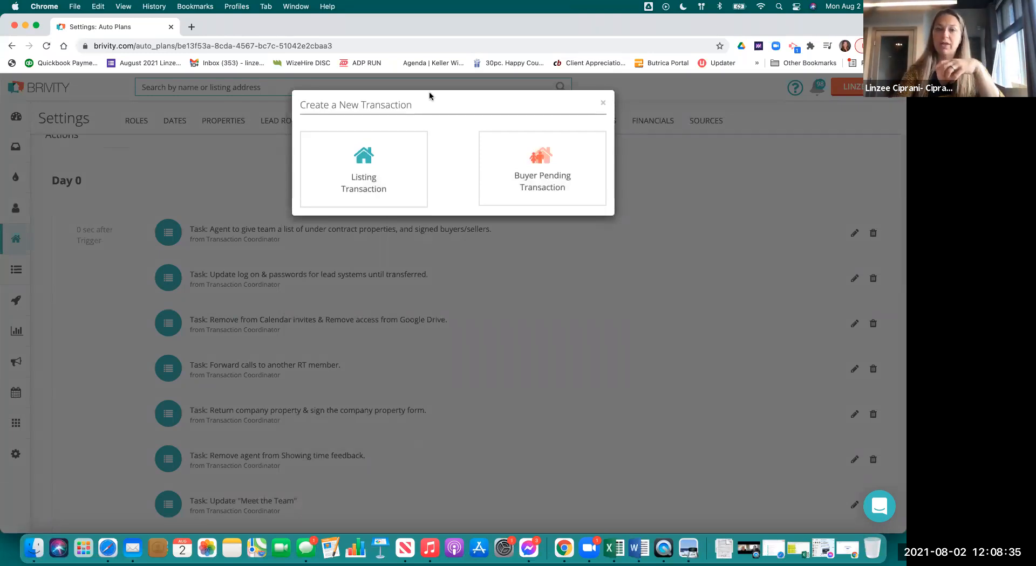
- Start a Buyer Pending Transaction with Residential as the property type
{"action": "left_click", "coordinate": [520, 172]}
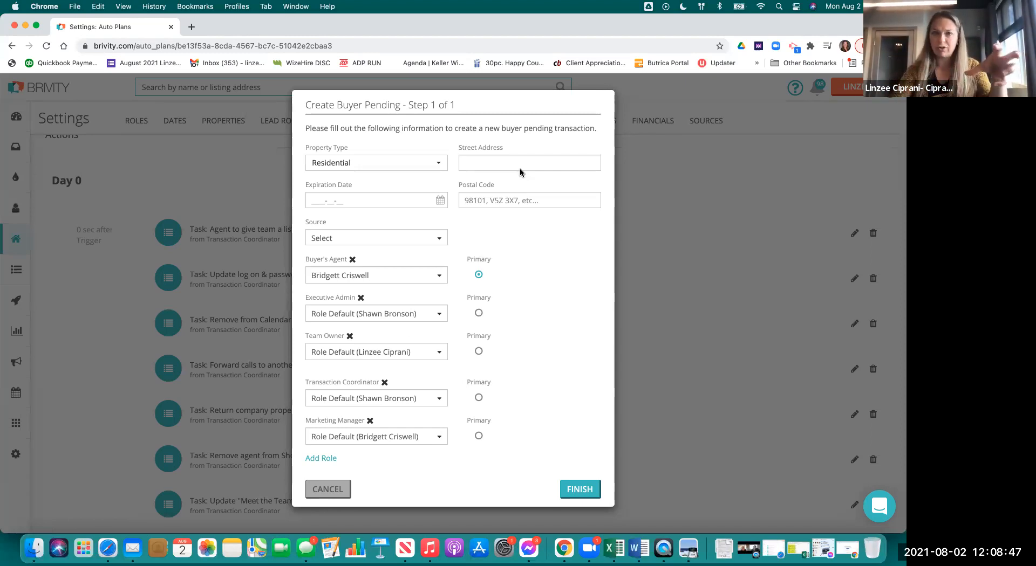
{"action": "left_click", "coordinate": [397, 163]}
{"action": "scroll", "coordinate": [384, 265], "scroll_direction": "down", "scroll_amount": 3}
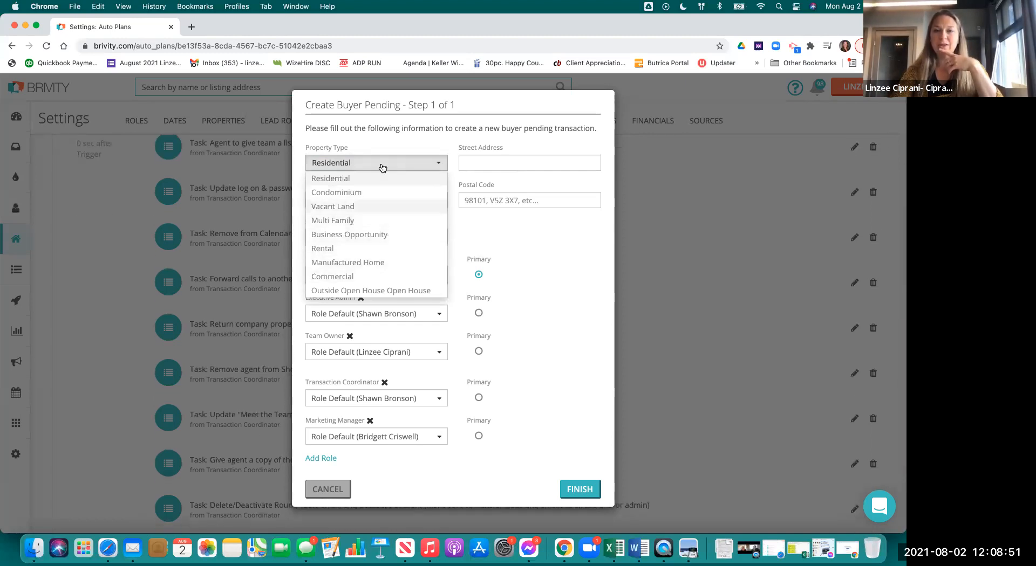
{"action": "left_click", "coordinate": [424, 144]}
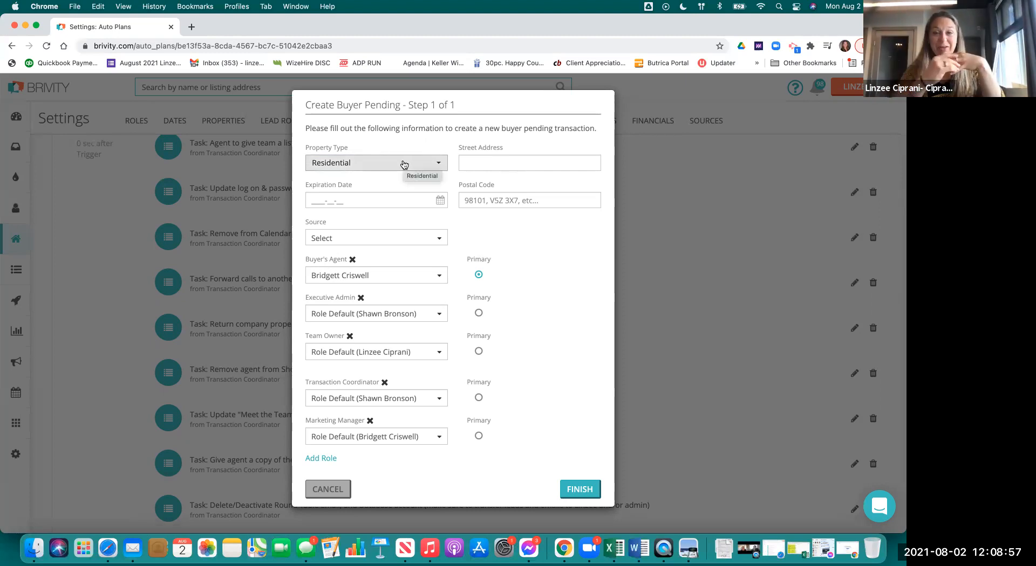
- Enter a 'NEW AGENT' label with the agent's name and street address, plus postal code 19348
{"action": "left_click", "coordinate": [471, 164]}
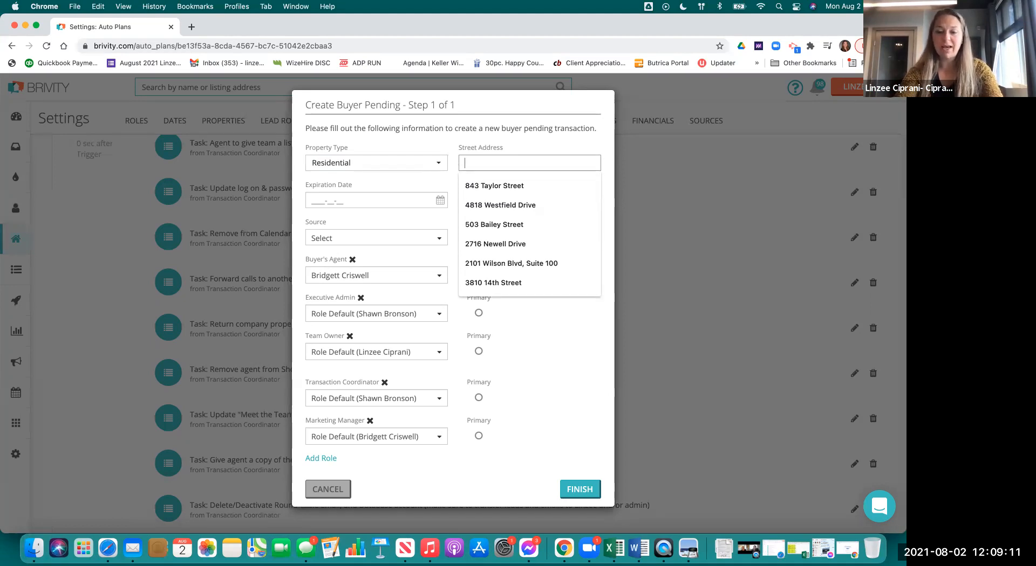
{"action": "type", "text": "NEW A"}
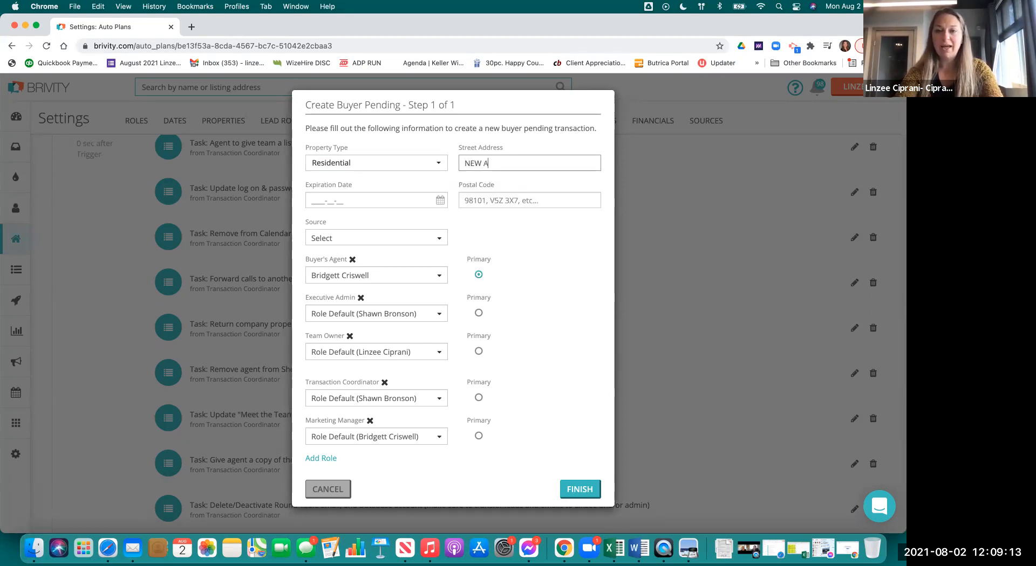
{"action": "type", "text": "GENT- "}
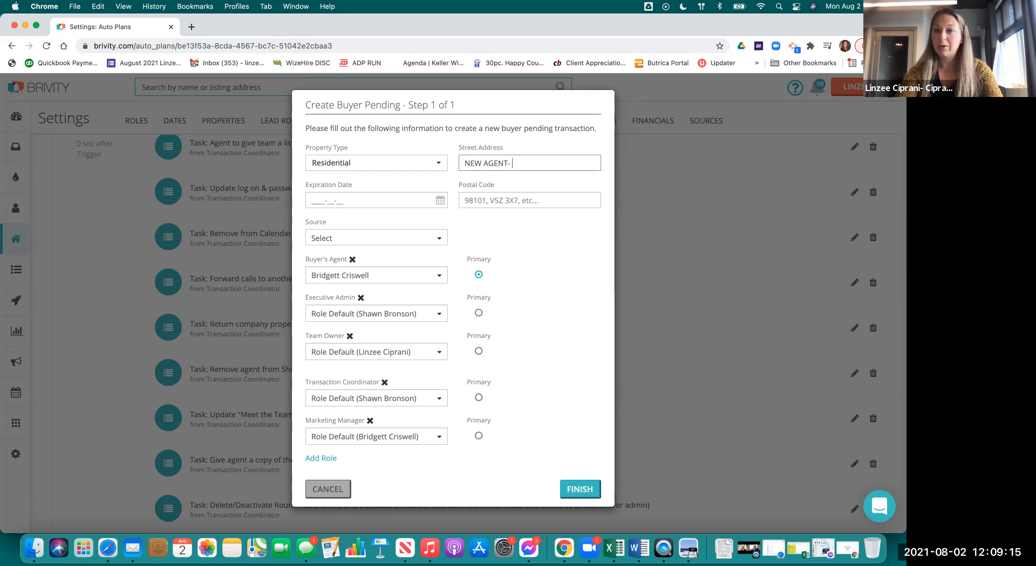
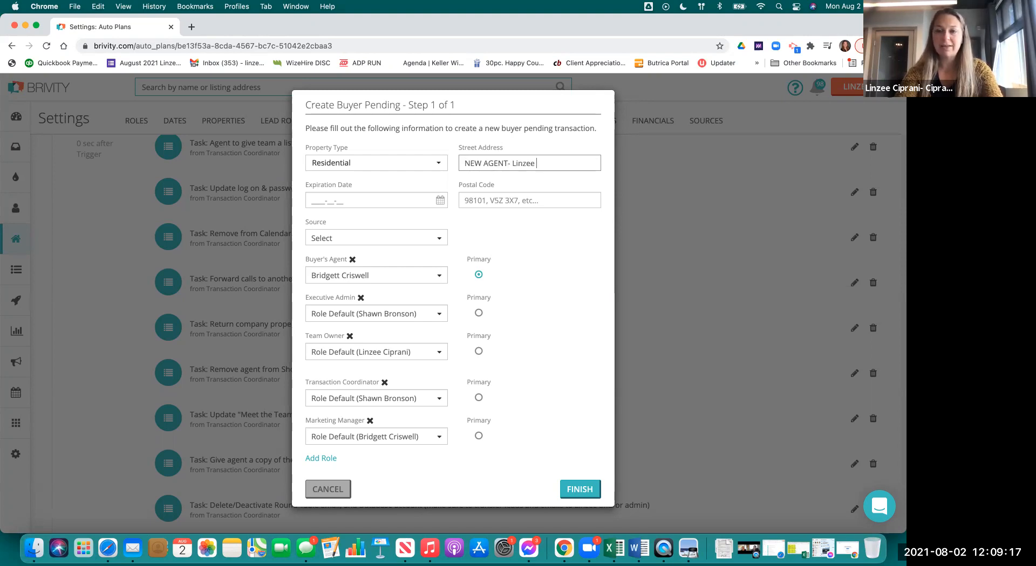
{"action": "left_click", "coordinate": [531, 203]}
{"action": "left_click", "coordinate": [517, 221]}
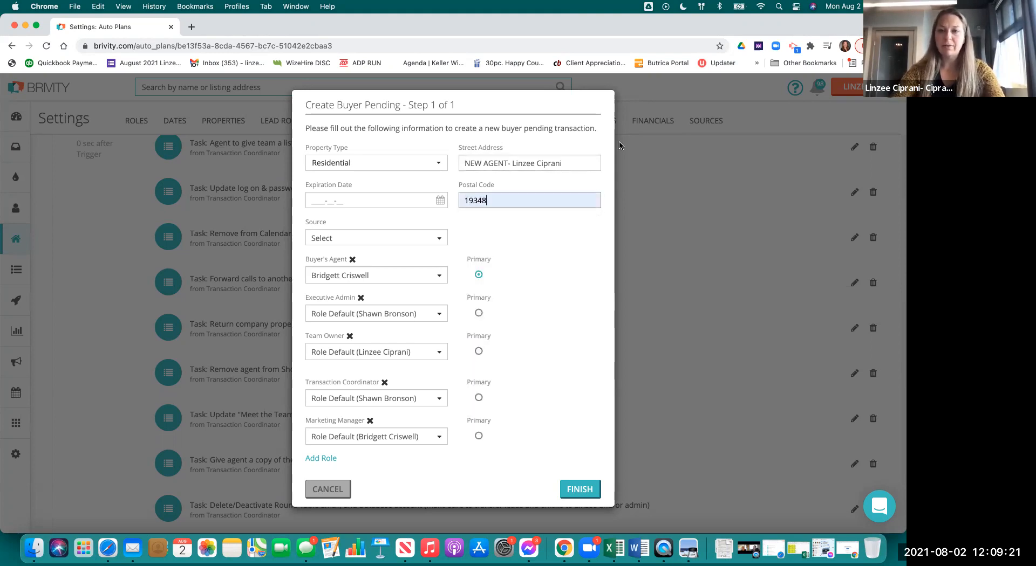
{"action": "left_click", "coordinate": [583, 163]}
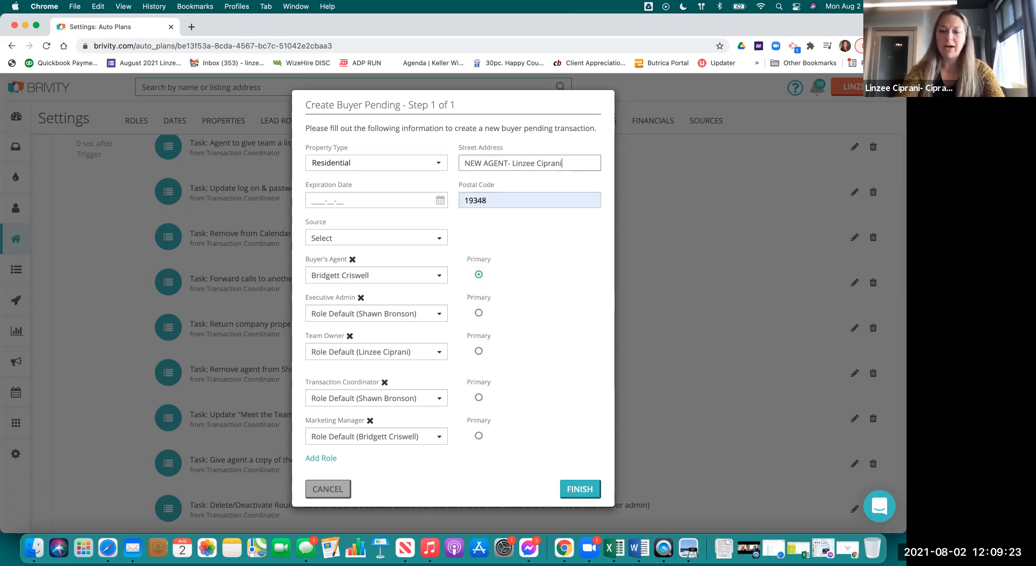
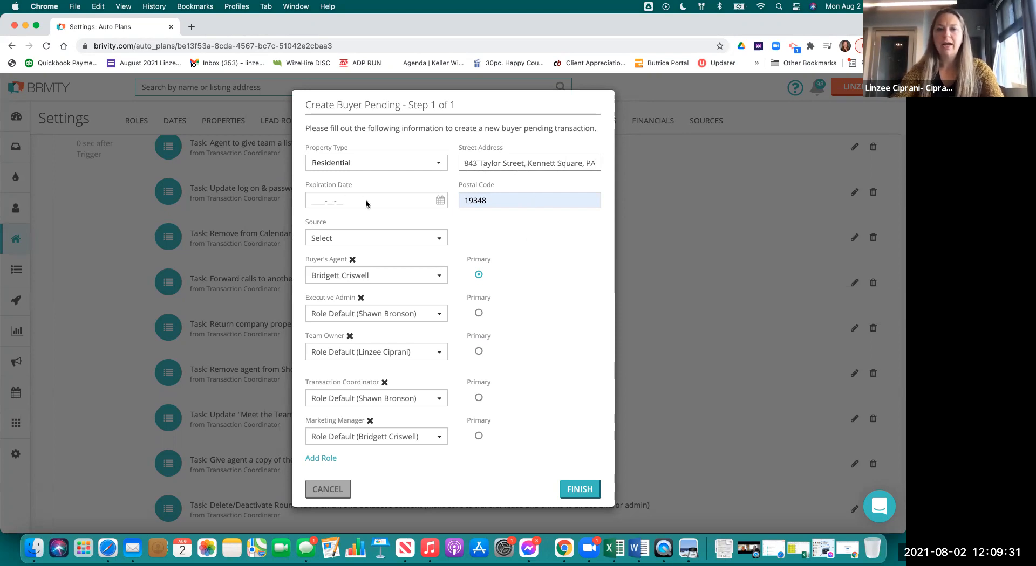
{"action": "left_click", "coordinate": [441, 204]}
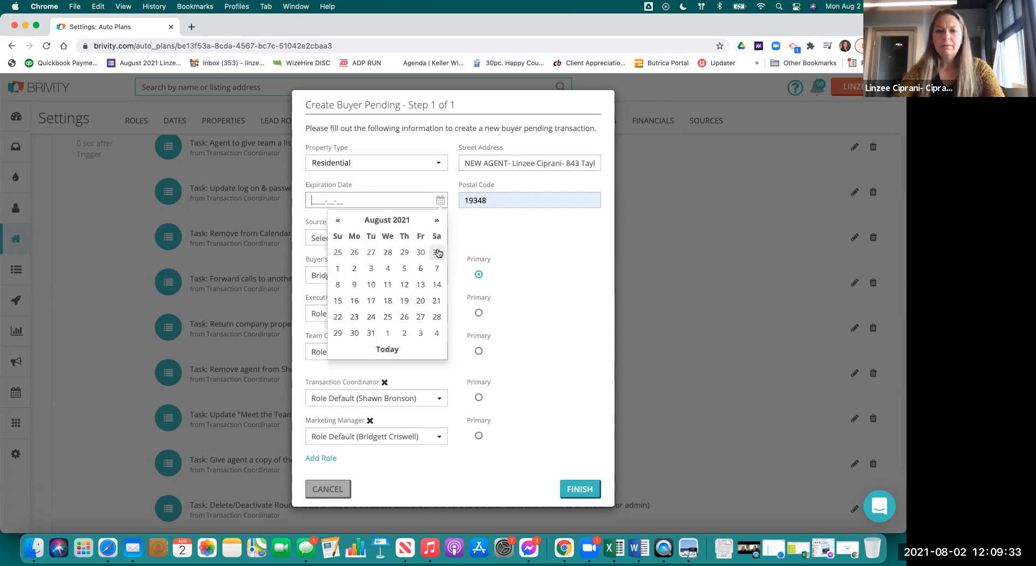
- Set the expiration date to 29 January 2022 and the source to Agent Referral
{"action": "left_click", "coordinate": [437, 221]}
{"action": "left_click", "coordinate": [437, 221]}
{"action": "left_click", "coordinate": [437, 220]}
{"action": "left_click", "coordinate": [437, 221]}
{"action": "left_click", "coordinate": [437, 221]}
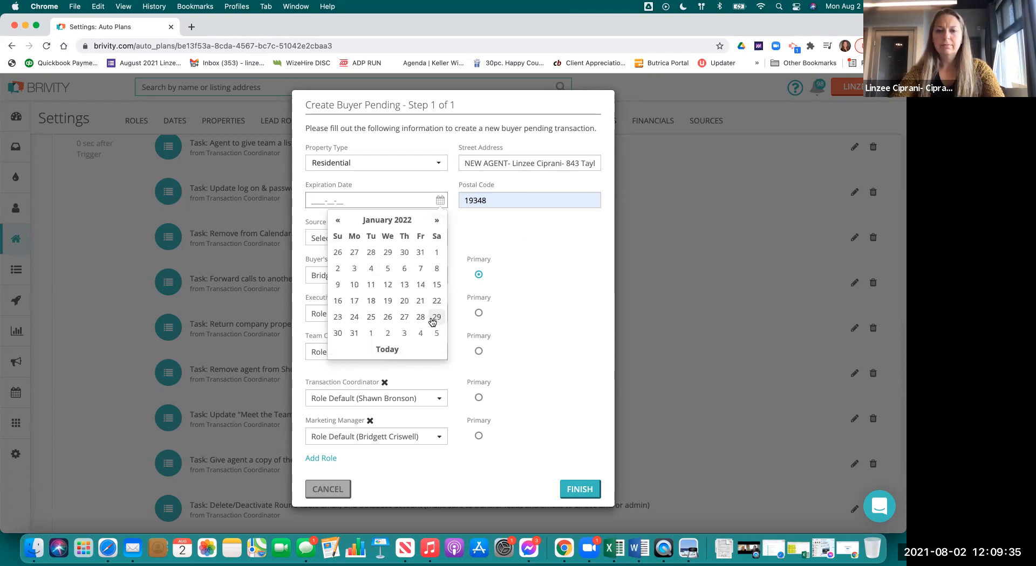
{"action": "left_click", "coordinate": [434, 318]}
{"action": "scroll", "coordinate": [382, 294], "scroll_direction": "down", "scroll_amount": 1}
{"action": "left_click", "coordinate": [411, 239]}
{"action": "scroll", "coordinate": [373, 346], "scroll_direction": "down", "scroll_amount": 5}
{"action": "scroll", "coordinate": [367, 392], "scroll_direction": "down", "scroll_amount": 10}
{"action": "type", "text": "refer"}
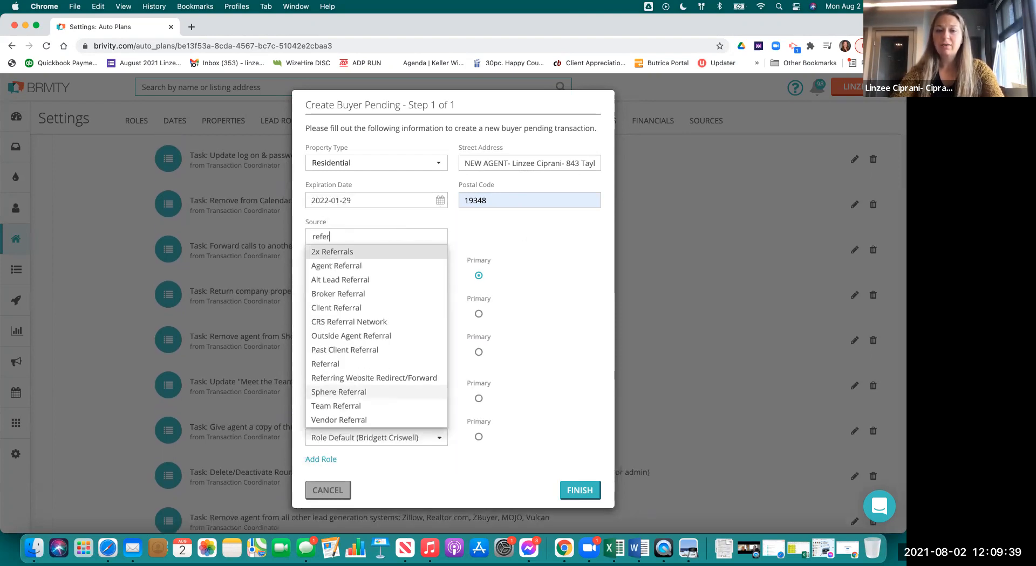
{"action": "left_click", "coordinate": [351, 266]}
- Remove the Buyer's Agent role, make Team Owner the primary agent, and create the transaction
{"action": "scroll", "coordinate": [398, 283], "scroll_direction": "down", "scroll_amount": 1}
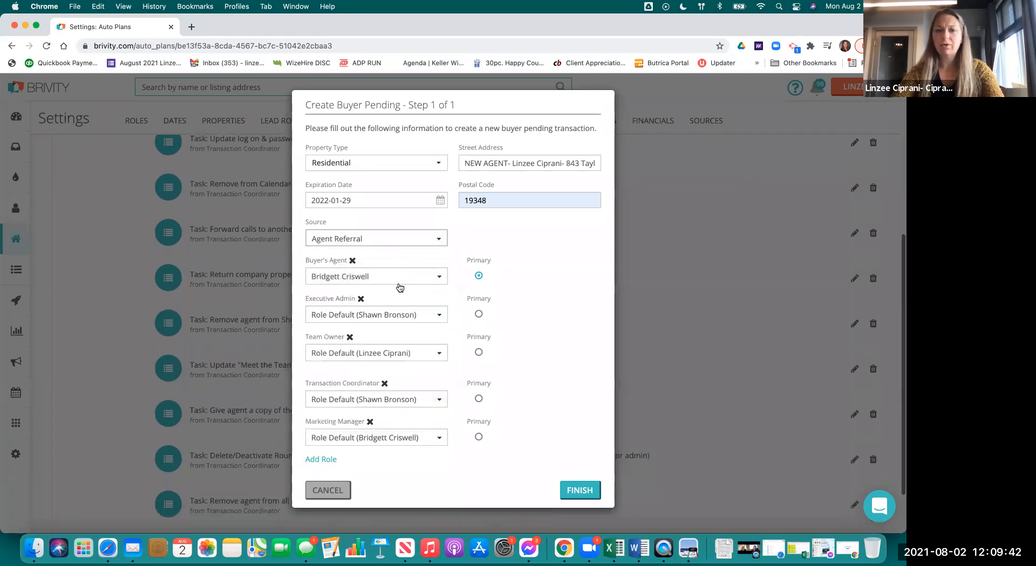
{"action": "left_click", "coordinate": [352, 261]}
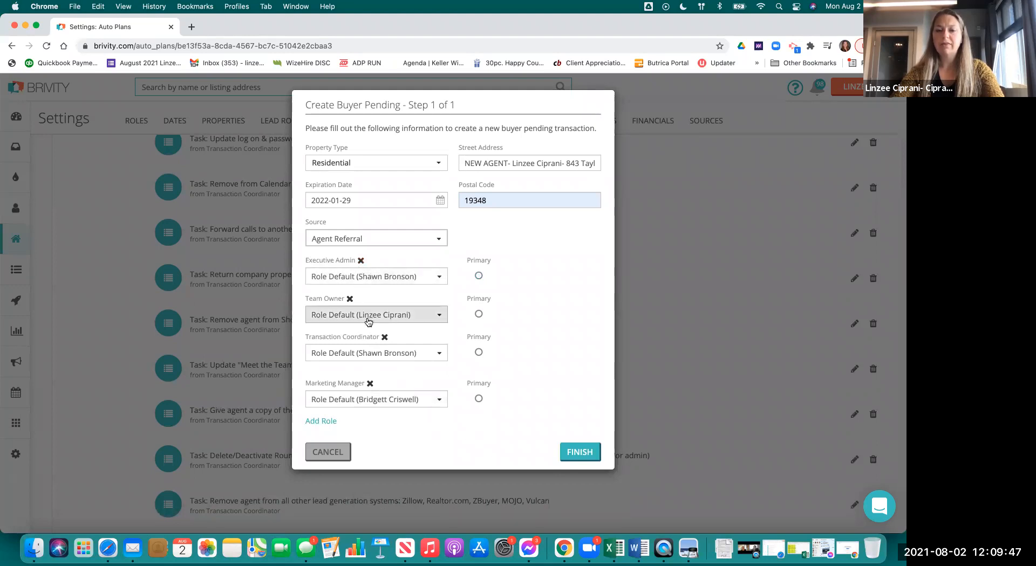
{"action": "scroll", "coordinate": [380, 353], "scroll_direction": "down", "scroll_amount": 1}
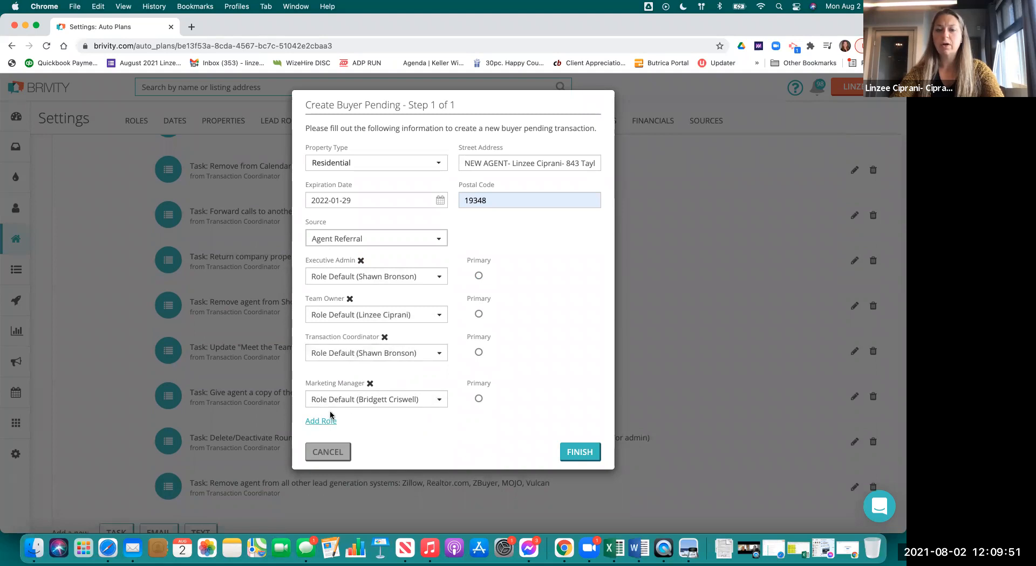
{"action": "left_click", "coordinate": [578, 452]}
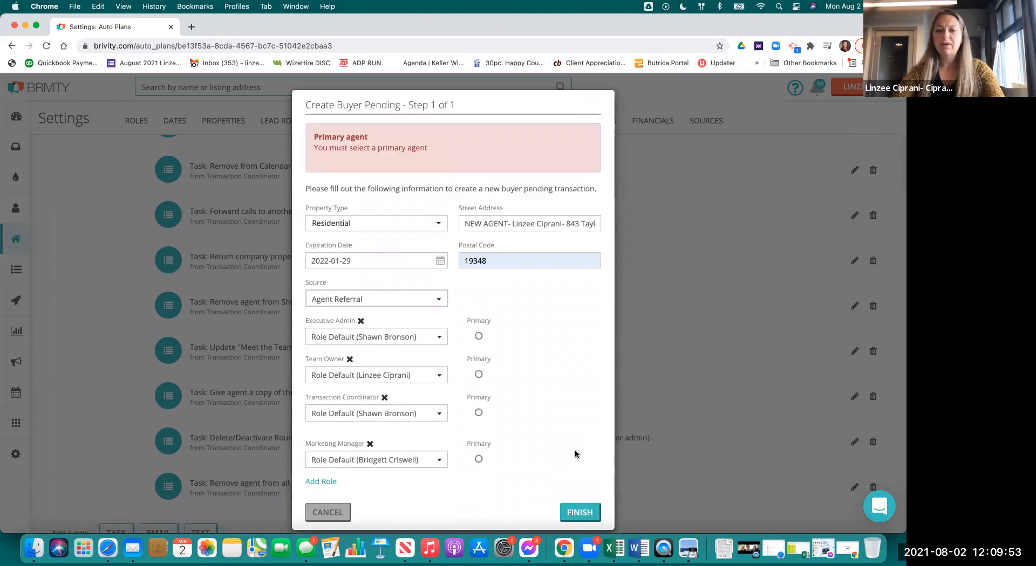
{"action": "scroll", "coordinate": [381, 326], "scroll_direction": "down", "scroll_amount": 1}
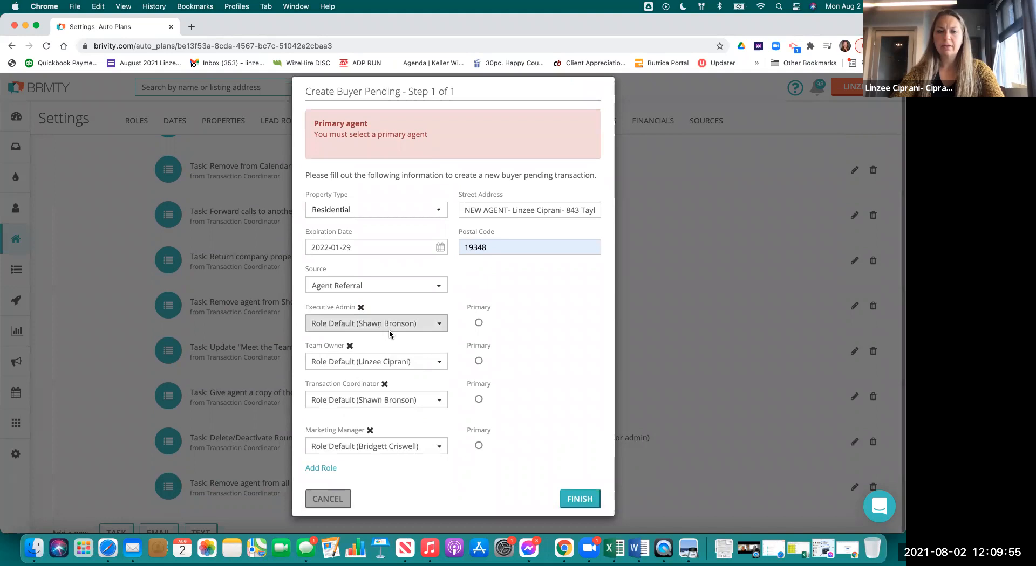
{"action": "left_click", "coordinate": [478, 361]}
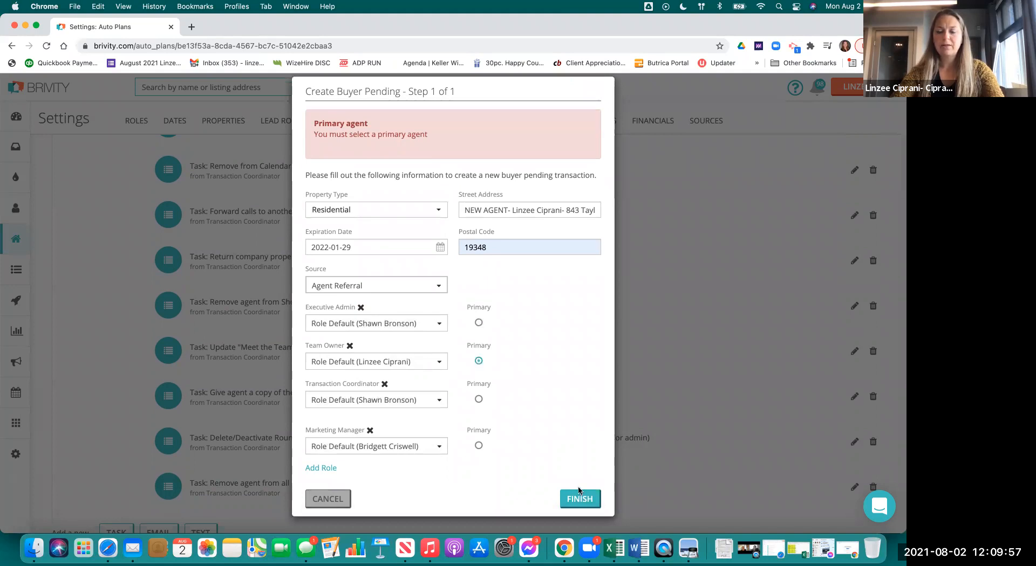
{"action": "left_click", "coordinate": [583, 502]}
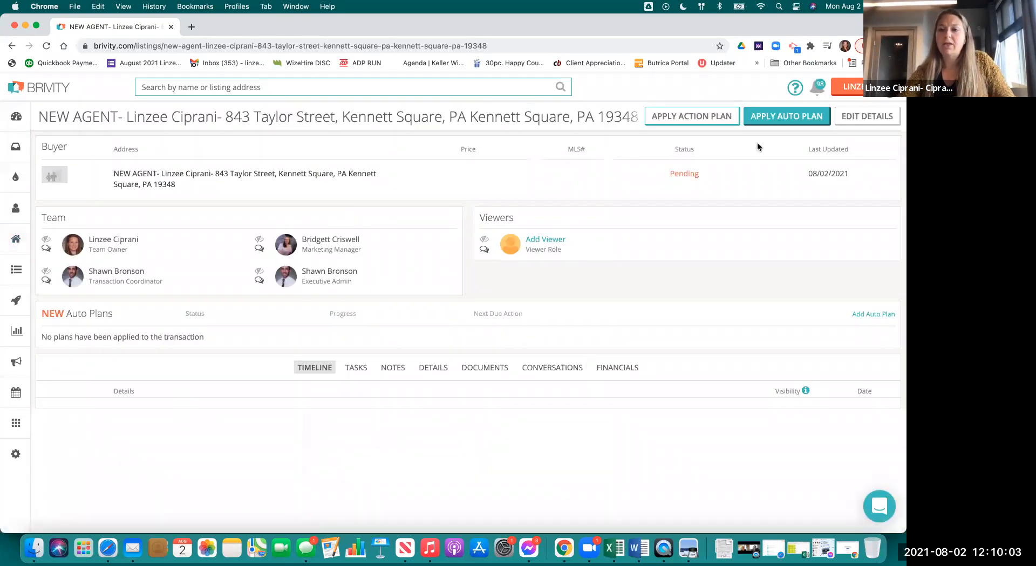
{"action": "left_click", "coordinate": [770, 112]}
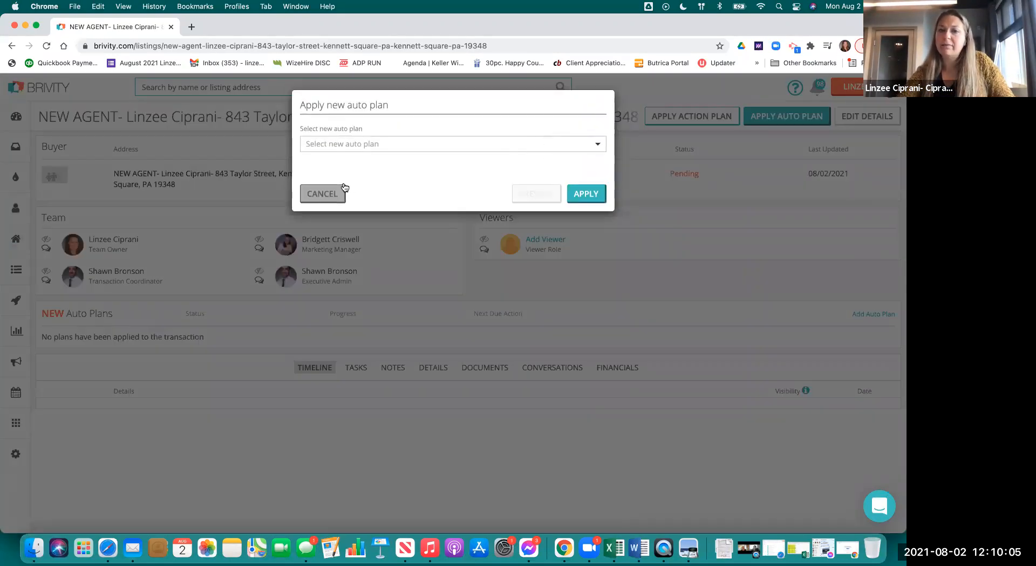
{"action": "left_click", "coordinate": [322, 194]}
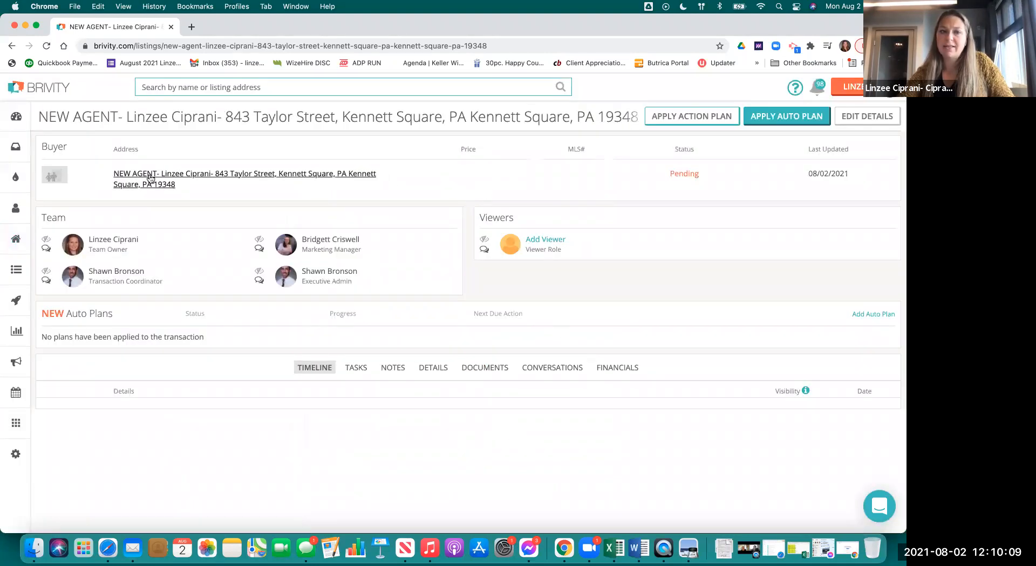
{"action": "mouse_move", "coordinate": [19, 278]}
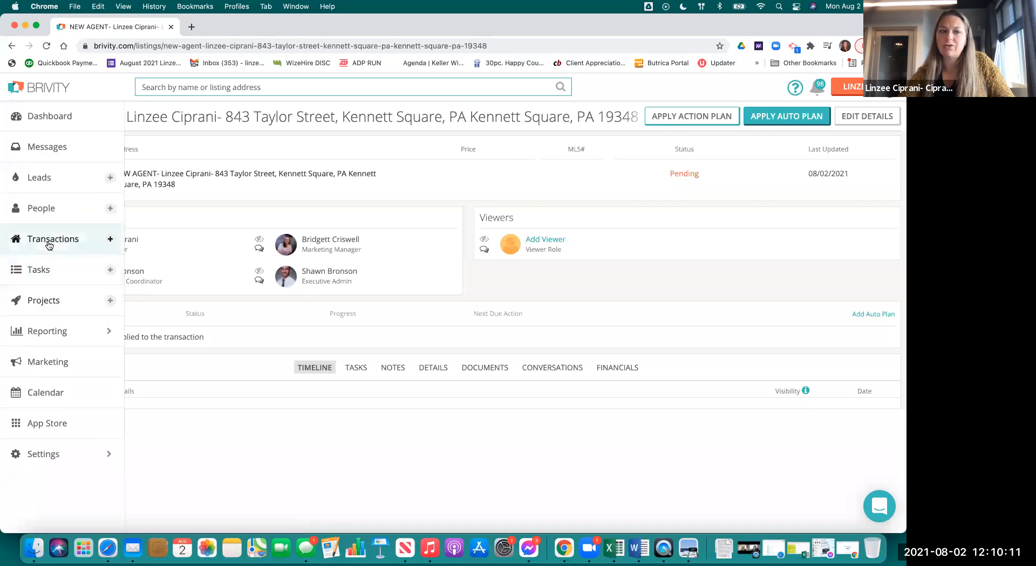
{"action": "left_click", "coordinate": [48, 242]}
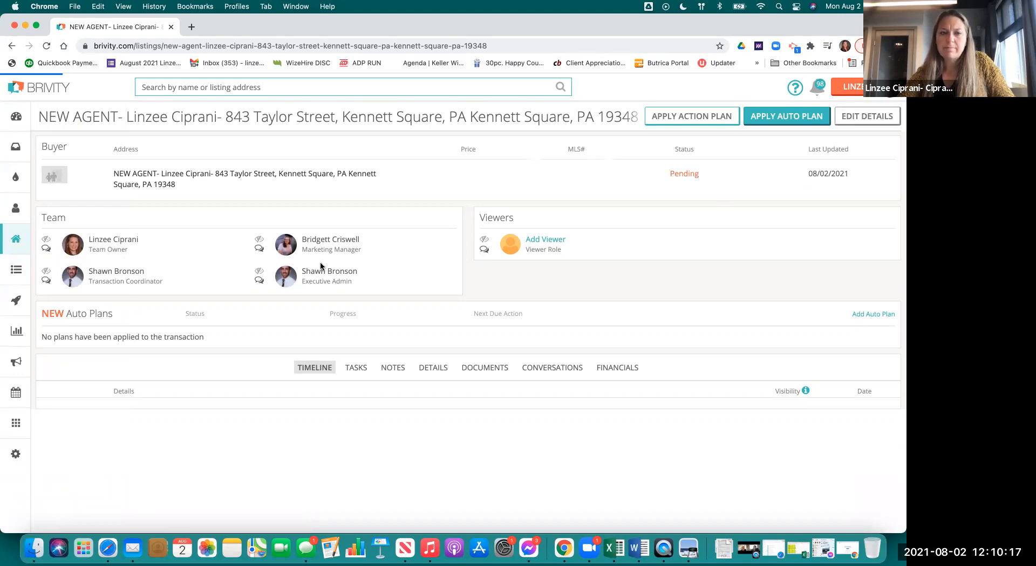
- Check the Status options keeping Pending, then review Property, Pending Details and Custom Dates
{"action": "scroll", "coordinate": [339, 388], "scroll_direction": "down", "scroll_amount": 5}
{"action": "left_click", "coordinate": [157, 304]}
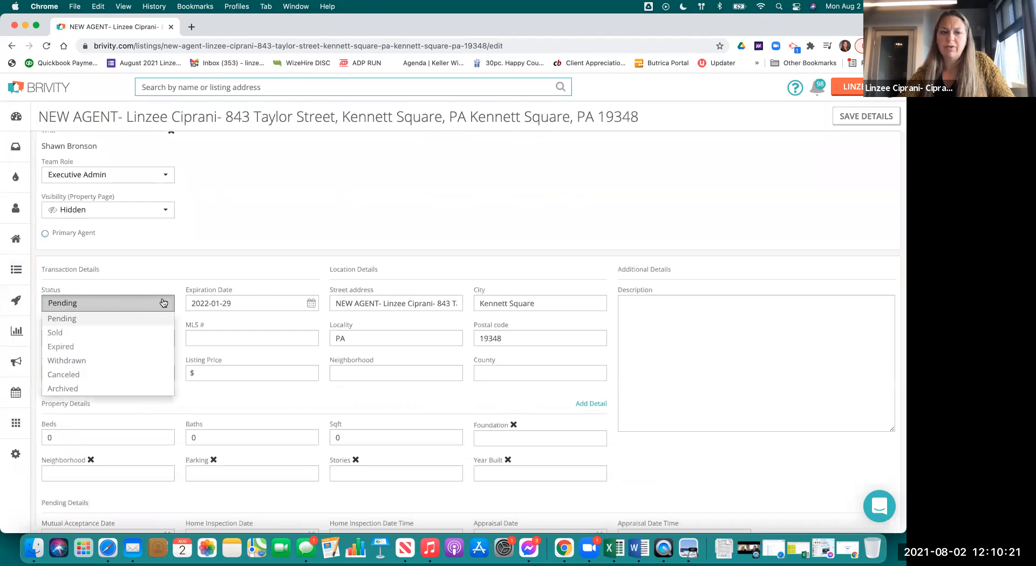
{"action": "scroll", "coordinate": [144, 355], "scroll_direction": "down", "scroll_amount": 2}
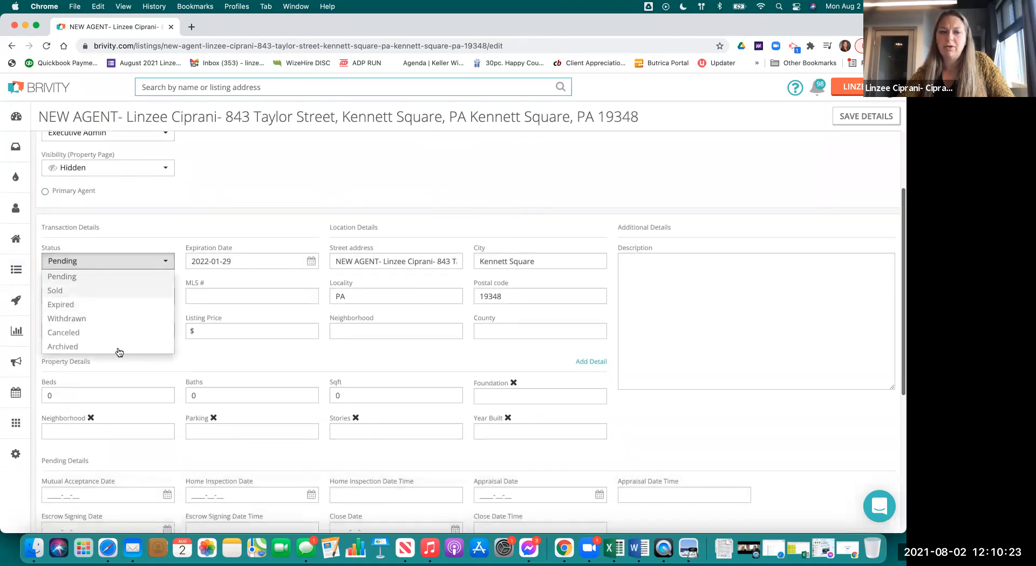
{"action": "left_click", "coordinate": [174, 216]}
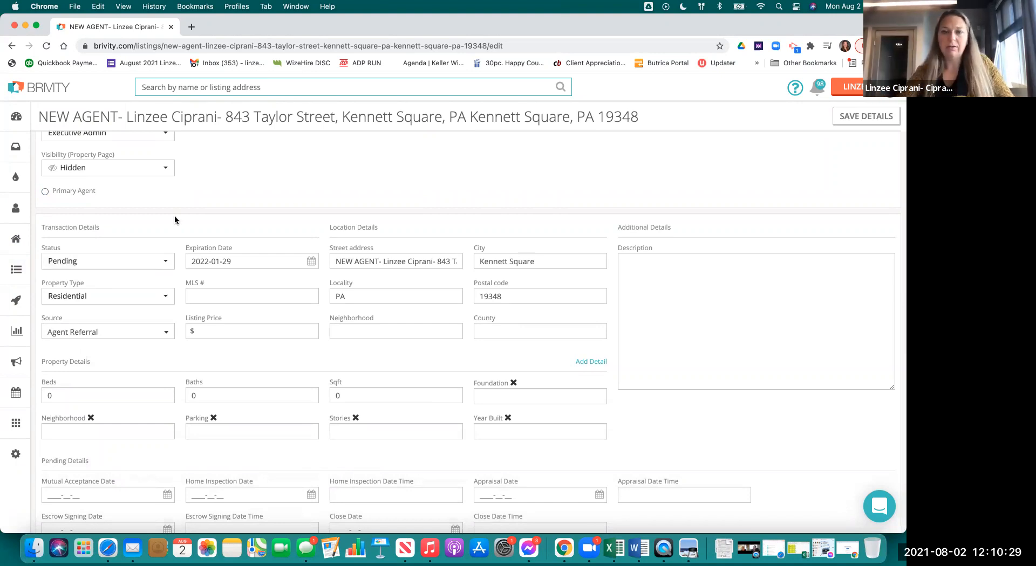
{"action": "scroll", "coordinate": [434, 226], "scroll_direction": "down", "scroll_amount": 3}
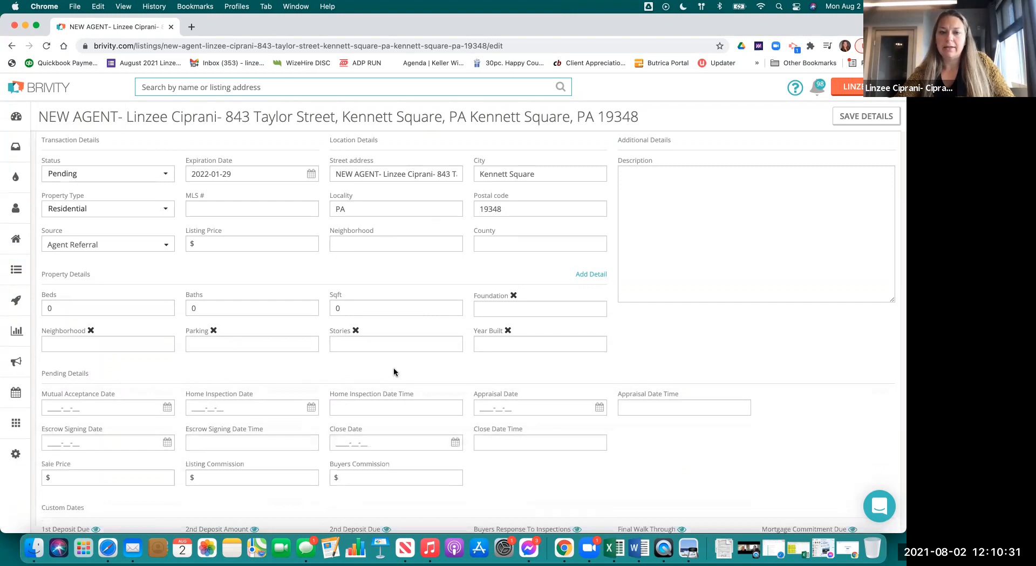
{"action": "scroll", "coordinate": [383, 372], "scroll_direction": "down", "scroll_amount": 1}
{"action": "scroll", "coordinate": [378, 375], "scroll_direction": "down", "scroll_amount": 5}
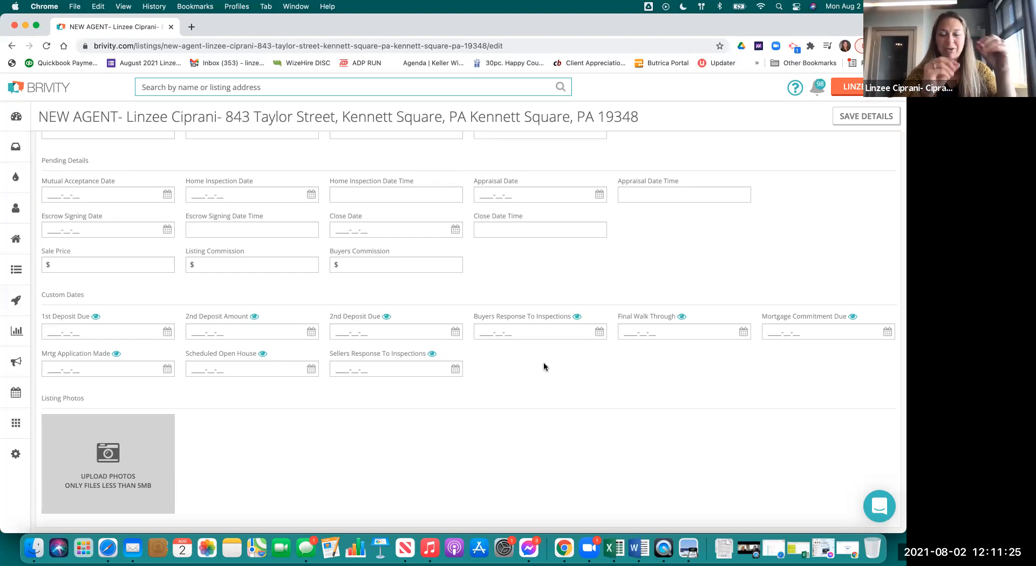
{"action": "scroll", "coordinate": [418, 180], "scroll_direction": "up", "scroll_amount": 3}
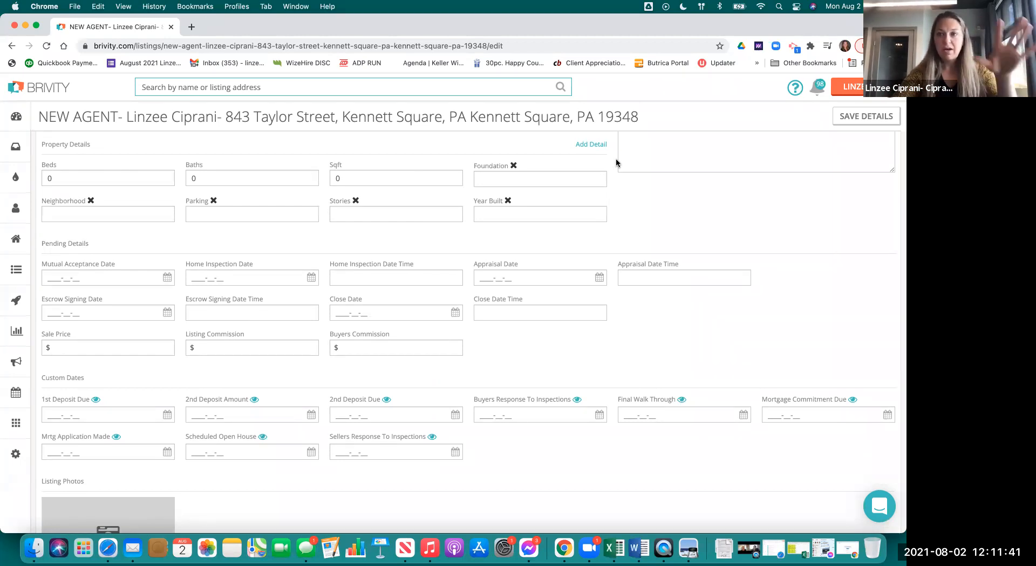
{"action": "scroll", "coordinate": [624, 275], "scroll_direction": "up", "scroll_amount": 10}
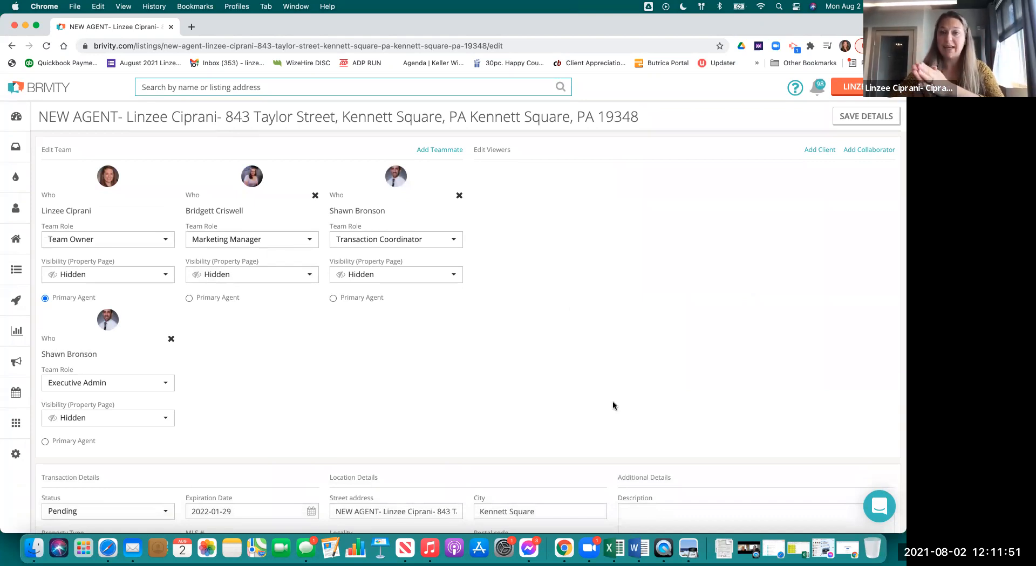
- Search for the contact by name and add them as a Buyer-role client viewer
{"action": "left_click", "coordinate": [819, 150]}
{"action": "left_click", "coordinate": [369, 148]}
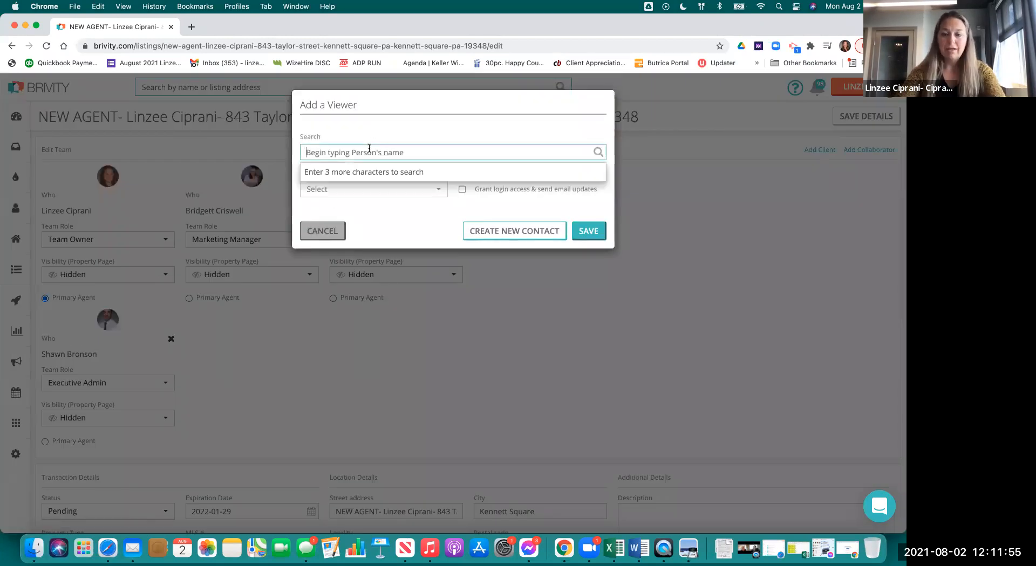
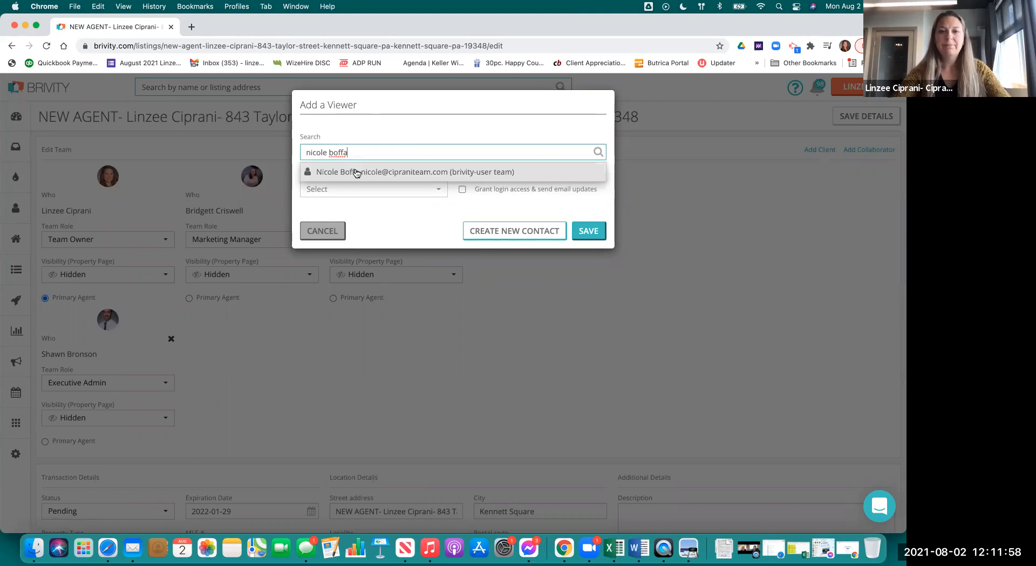
{"action": "left_click", "coordinate": [356, 172]}
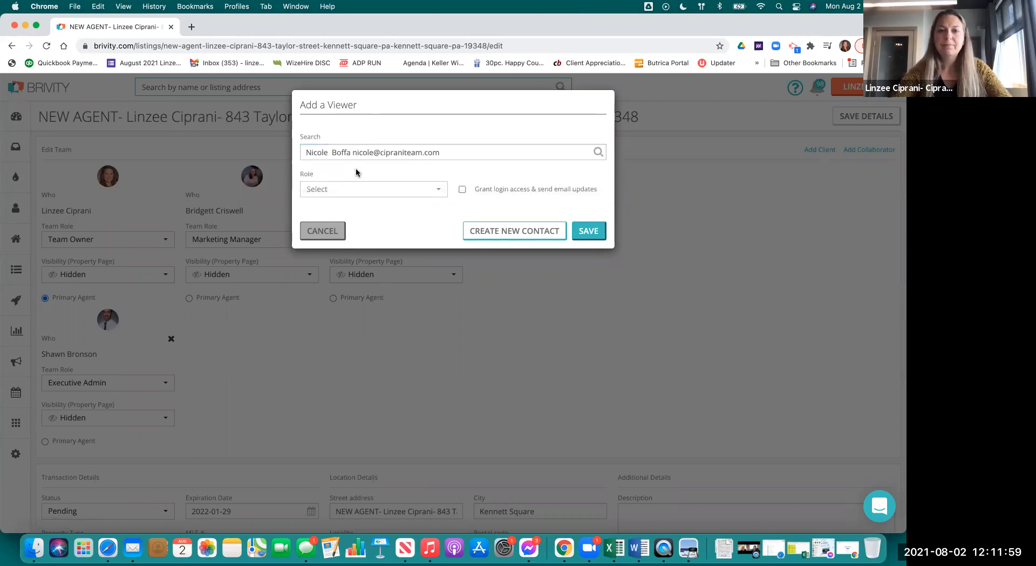
{"action": "left_click", "coordinate": [342, 188]}
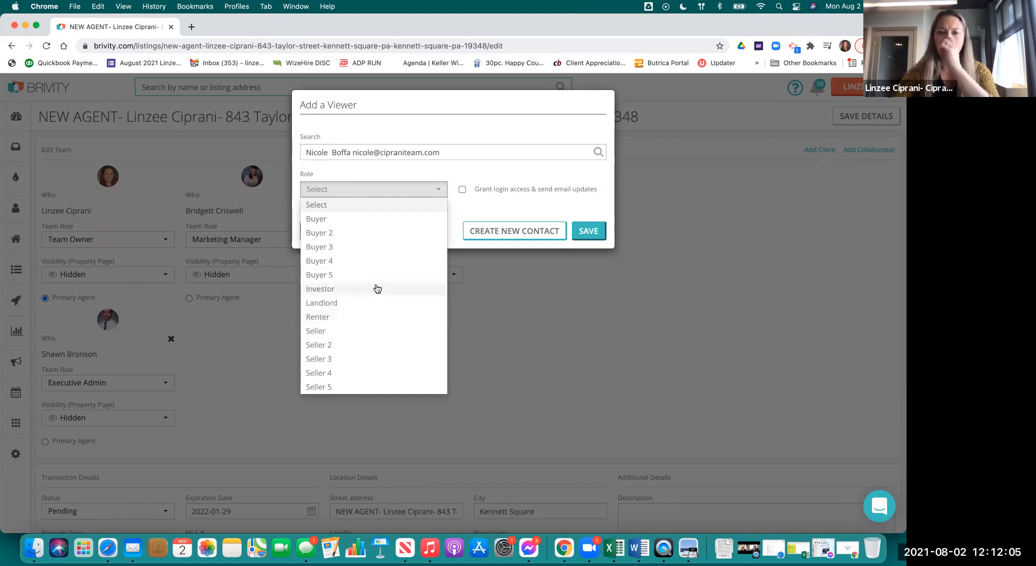
{"action": "left_click", "coordinate": [372, 229]}
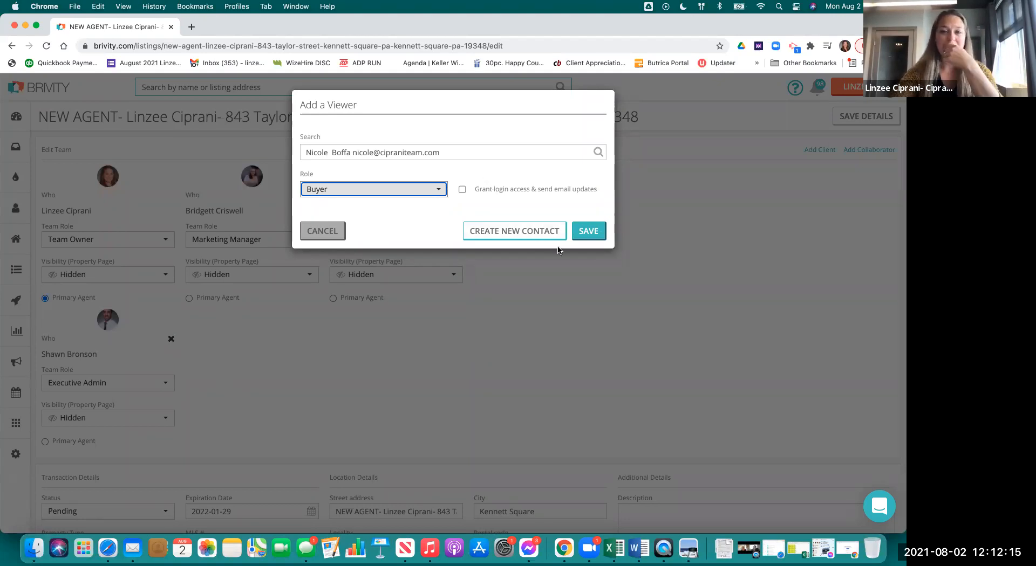
{"action": "left_click", "coordinate": [588, 231]}
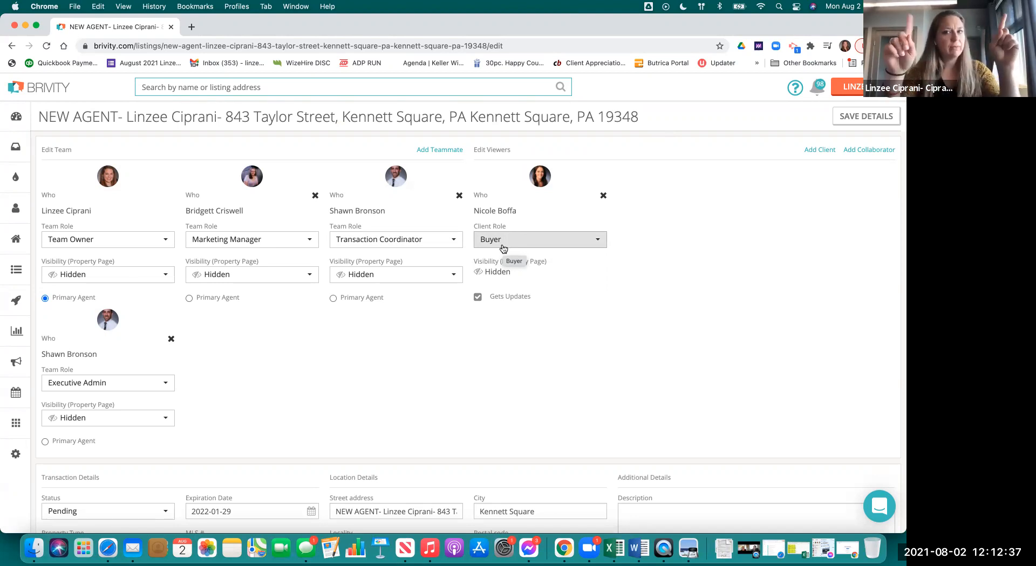
- Highlight the transaction's title, then leave the transaction for the Projects area
{"action": "scroll", "coordinate": [507, 335], "scroll_direction": "down", "scroll_amount": 1}
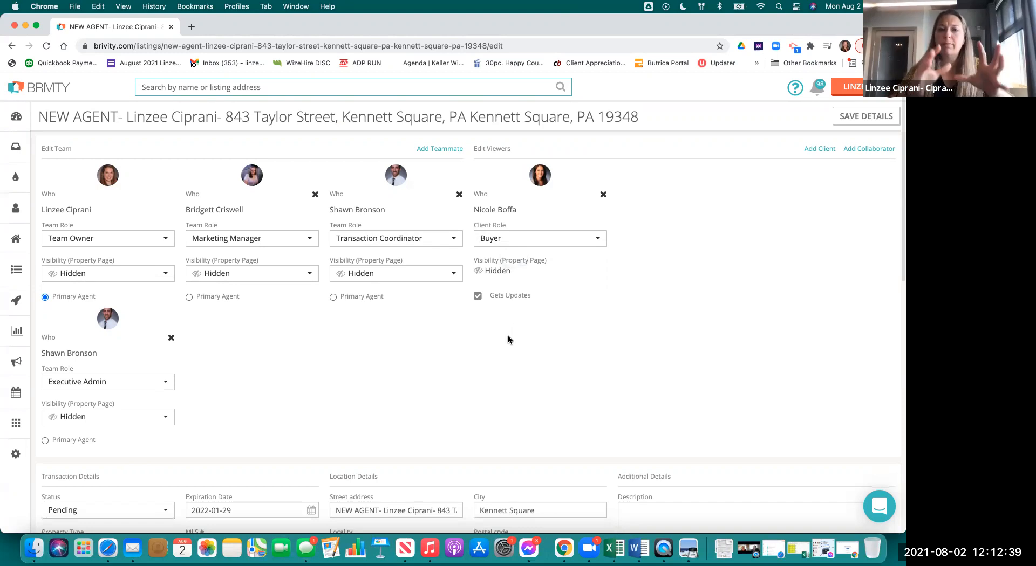
{"action": "scroll", "coordinate": [241, 261], "scroll_direction": "up", "scroll_amount": 1}
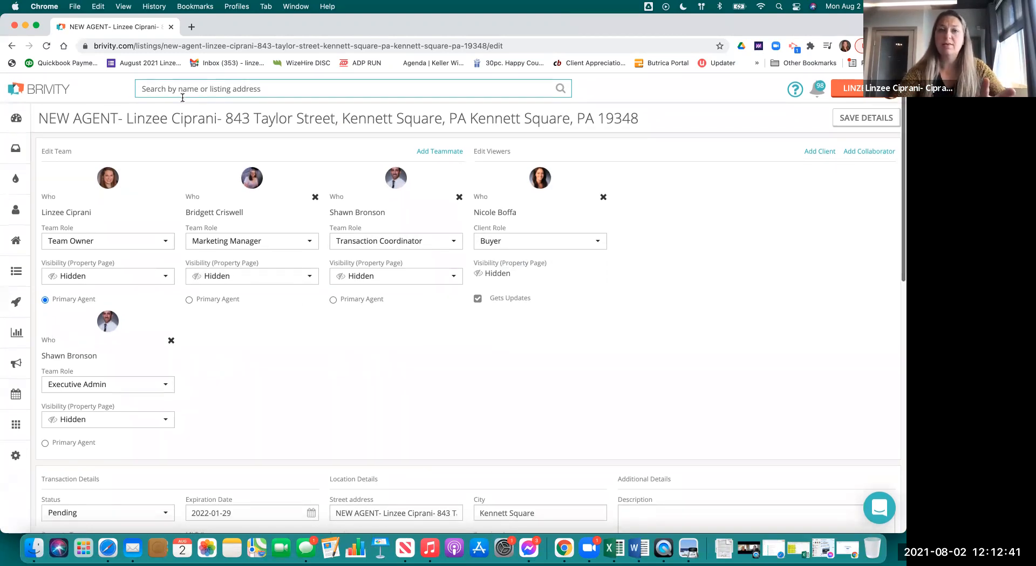
{"action": "left_click_drag", "start_coordinate": [48, 116], "coordinate": [520, 116]}
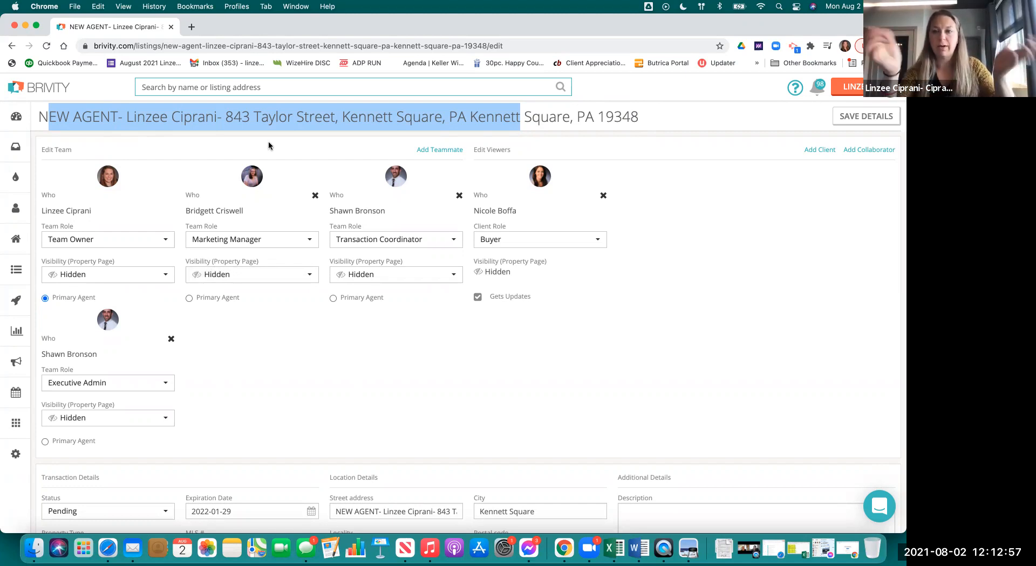
{"action": "mouse_move", "coordinate": [8, 372]}
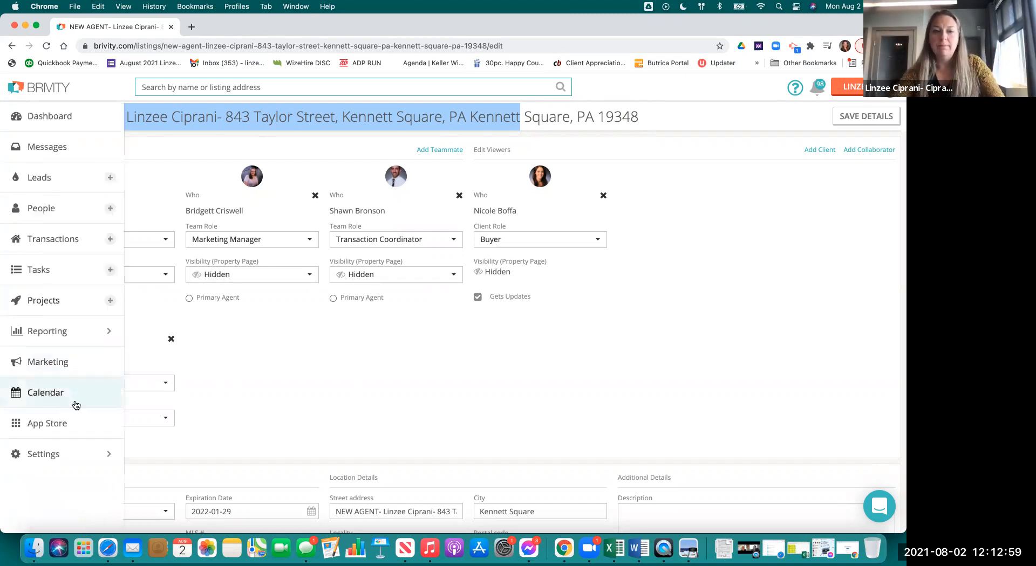
{"action": "left_click", "coordinate": [84, 301]}
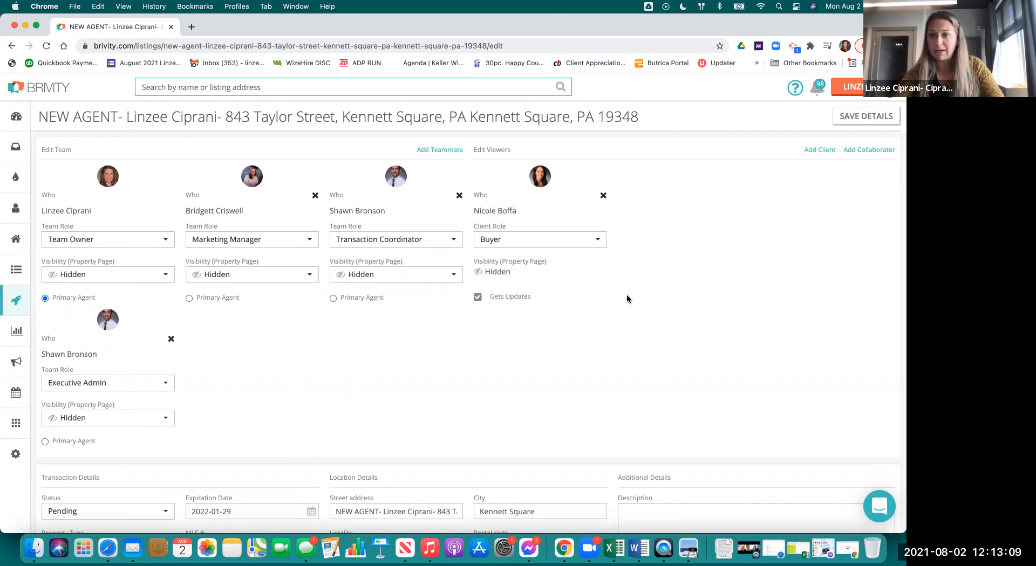
- Go to account Settings to show the Email Templates list
{"action": "mouse_move", "coordinate": [43, 302]}
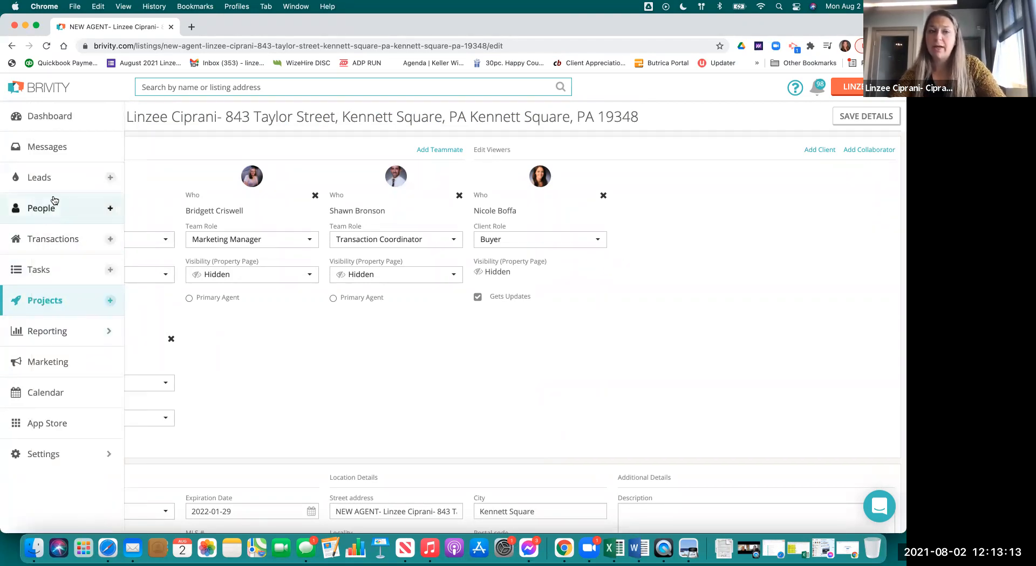
{"action": "left_click", "coordinate": [867, 87]}
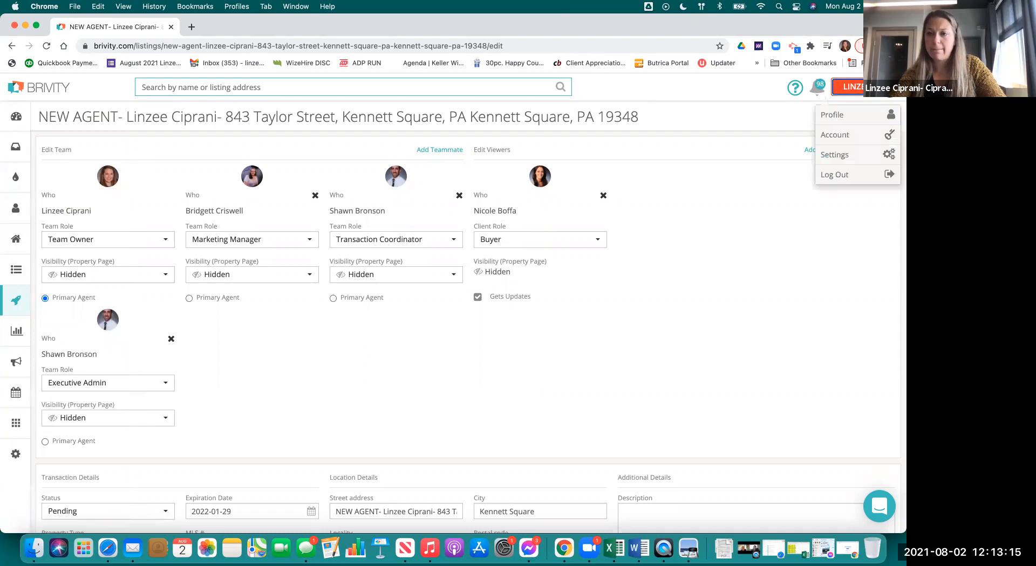
{"action": "left_click", "coordinate": [845, 156]}
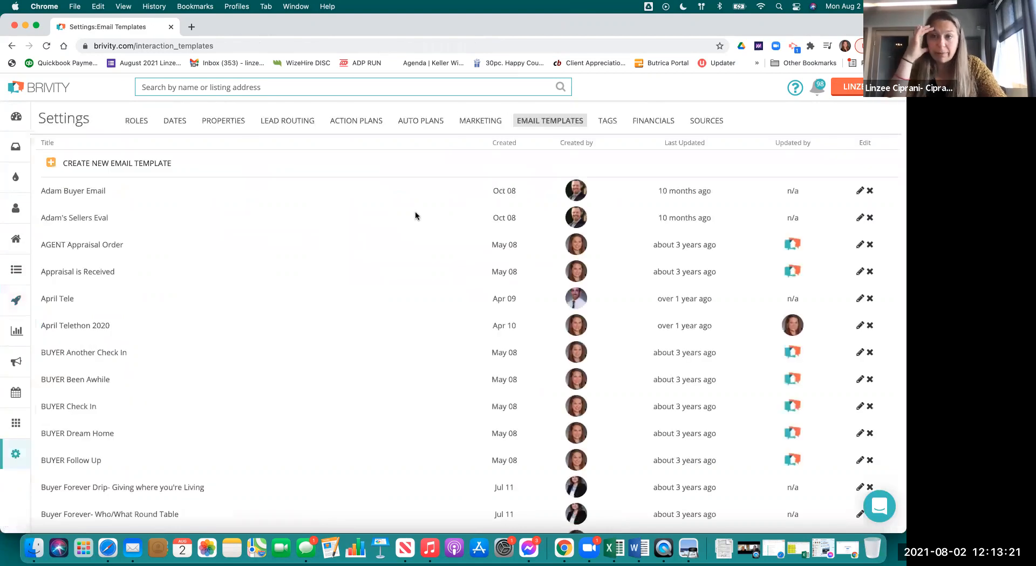
- Switch to Auto Plans and load more plans, down to SPHERE CHECK IN and West Chester Birthday
{"action": "left_click", "coordinate": [430, 120]}
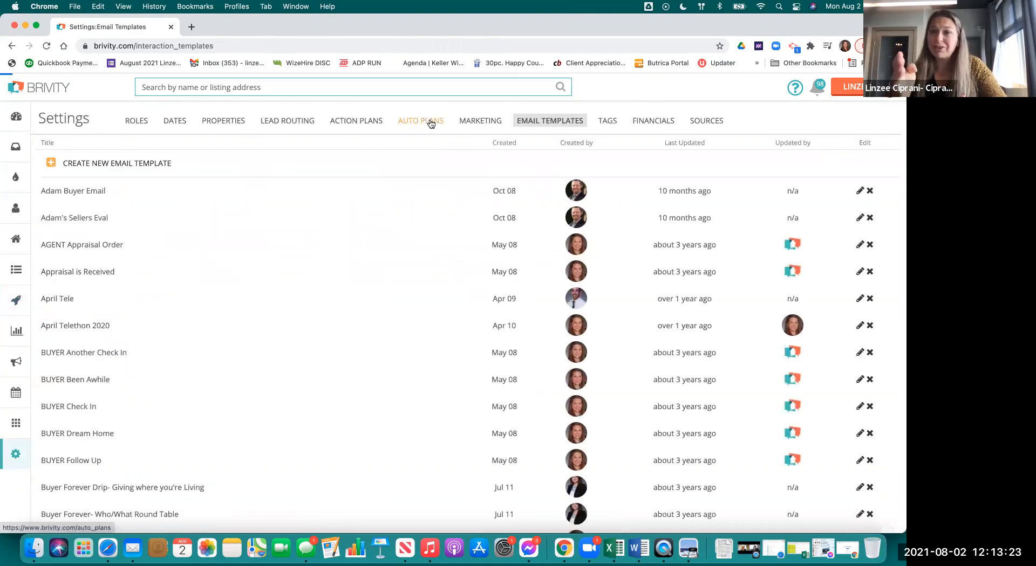
{"action": "scroll", "coordinate": [396, 423], "scroll_direction": "down", "scroll_amount": 1}
{"action": "scroll", "coordinate": [396, 422], "scroll_direction": "down", "scroll_amount": 10}
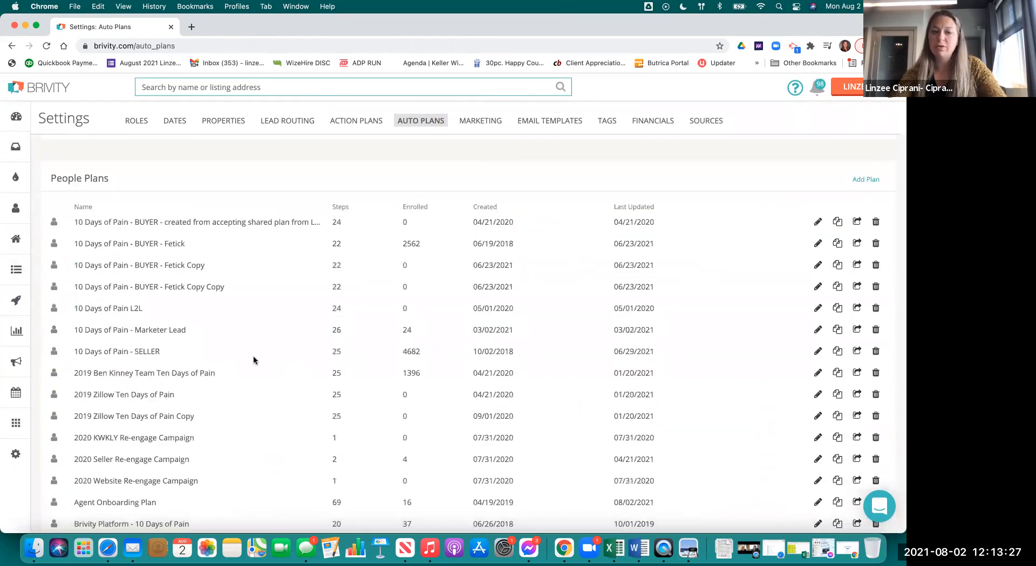
{"action": "scroll", "coordinate": [253, 358], "scroll_direction": "down", "scroll_amount": 1}
{"action": "scroll", "coordinate": [254, 361], "scroll_direction": "down", "scroll_amount": 5}
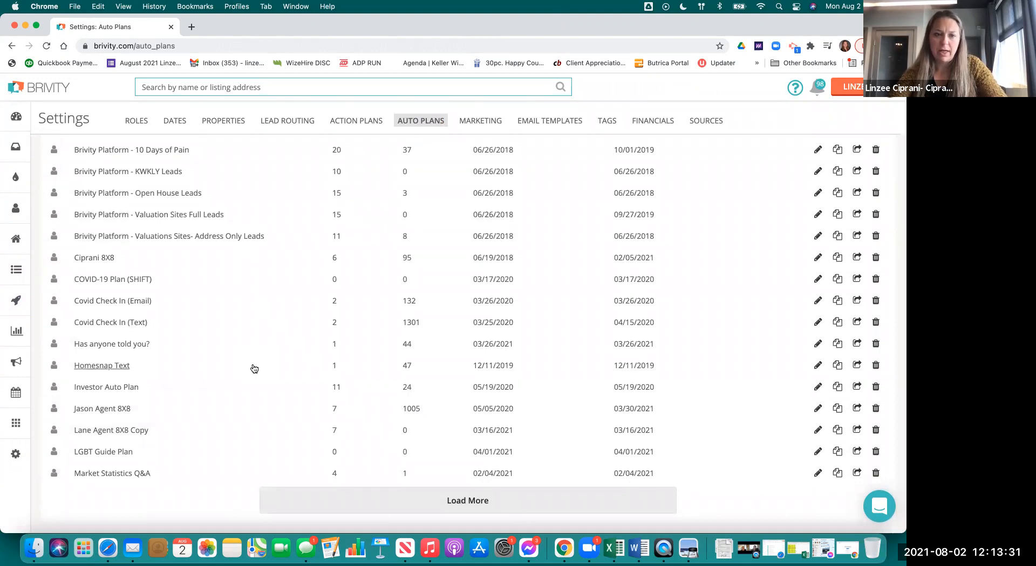
{"action": "left_click", "coordinate": [367, 511]}
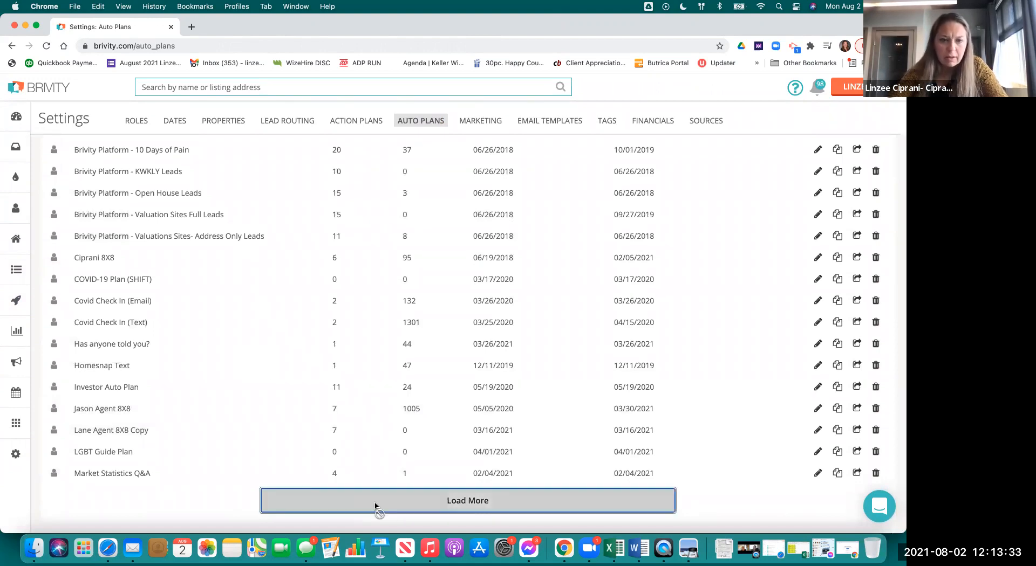
{"action": "scroll", "coordinate": [288, 327], "scroll_direction": "down", "scroll_amount": 1}
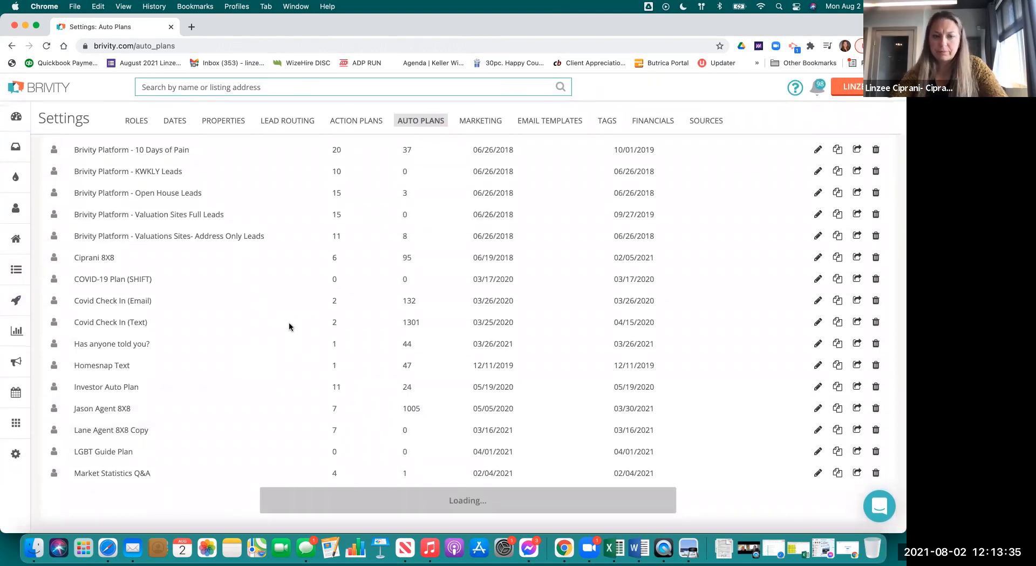
{"action": "scroll", "coordinate": [296, 336], "scroll_direction": "down", "scroll_amount": 10}
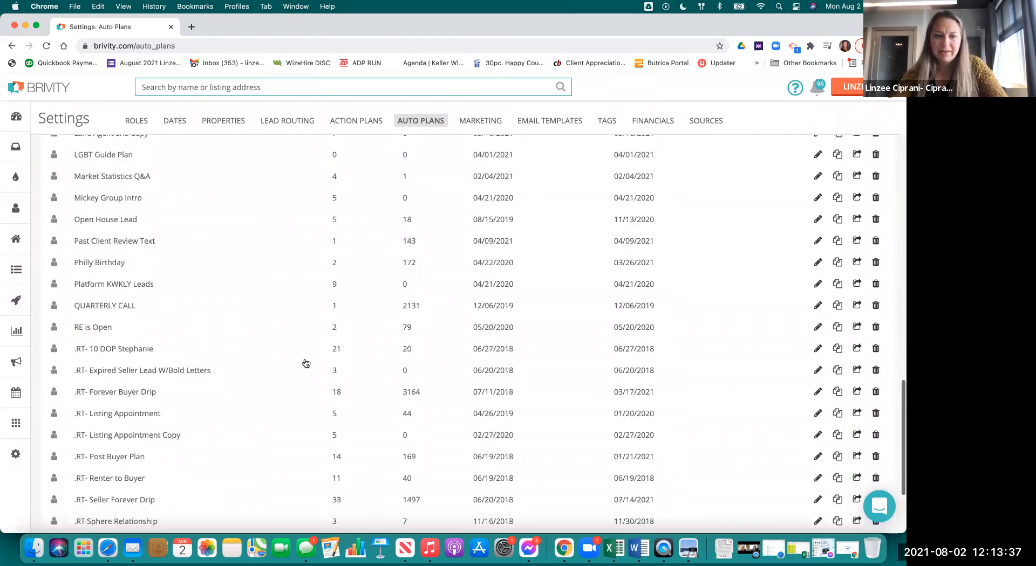
{"action": "scroll", "coordinate": [306, 363], "scroll_direction": "down", "scroll_amount": 2}
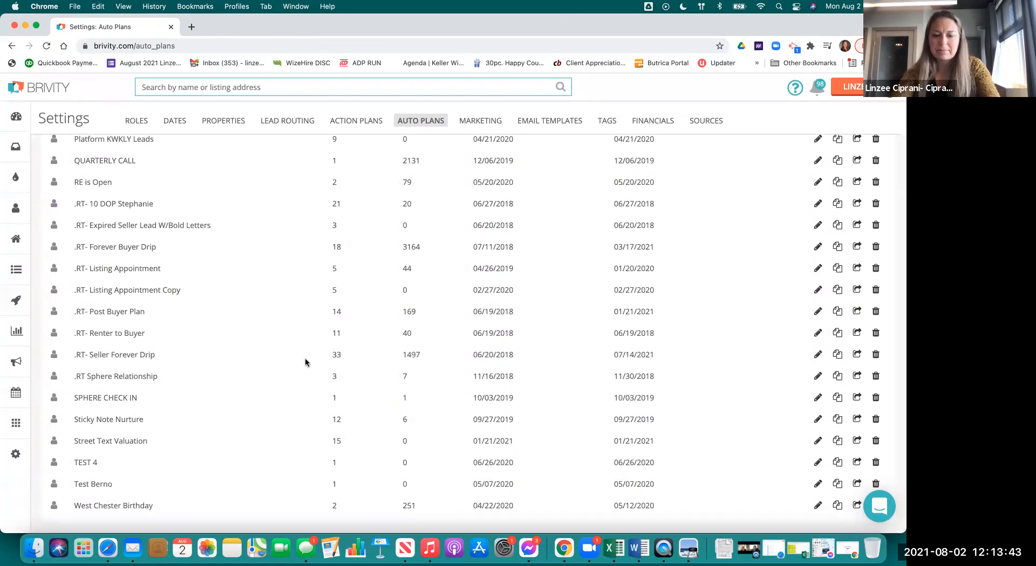
- Search the page for 'agent on' and open the Agent Onboarding Plan for editing
{"action": "key", "text": "super+f"}
{"action": "type", "text": "agent"}
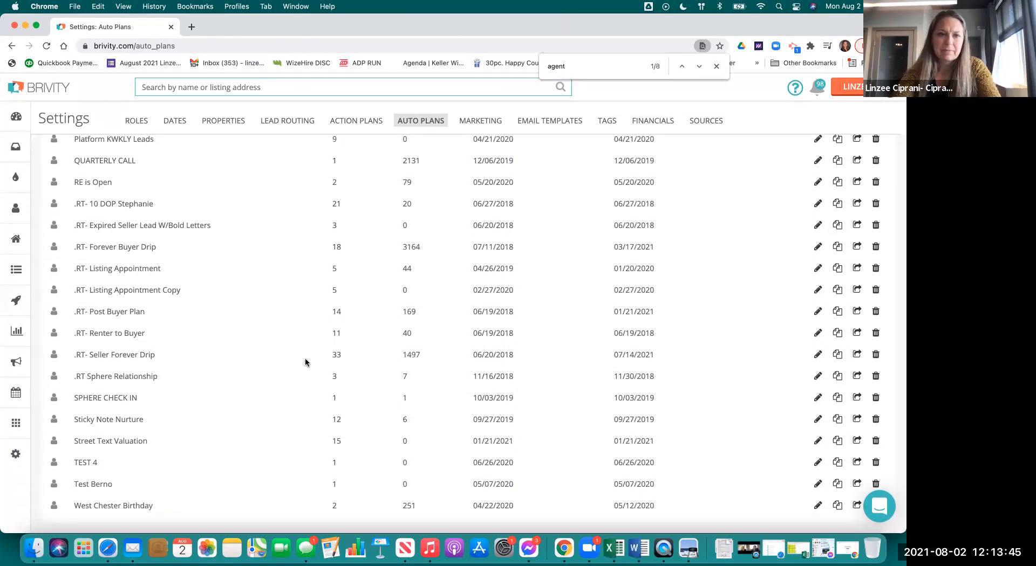
{"action": "type", "text": " on"}
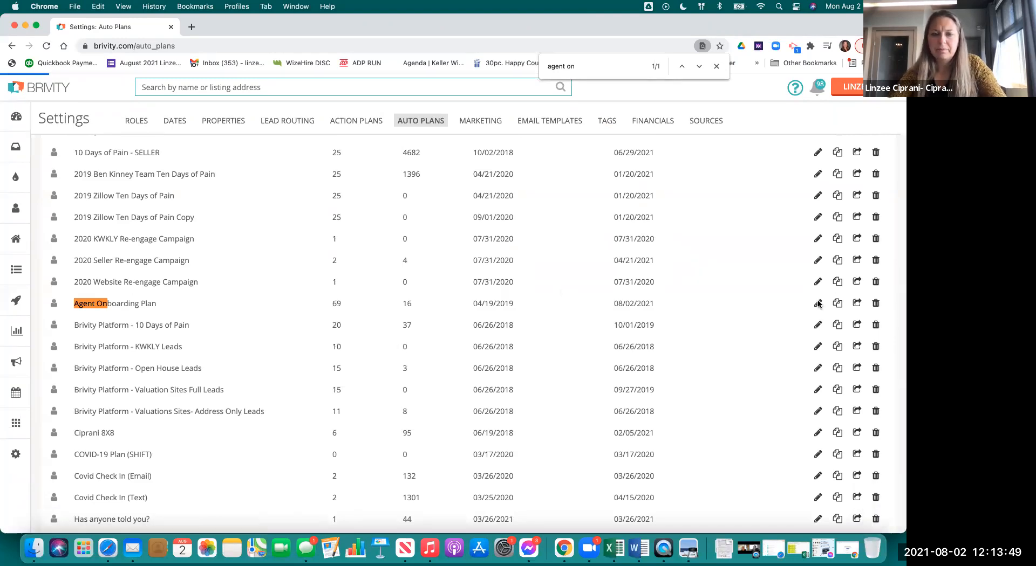
{"action": "left_click", "coordinate": [817, 303]}
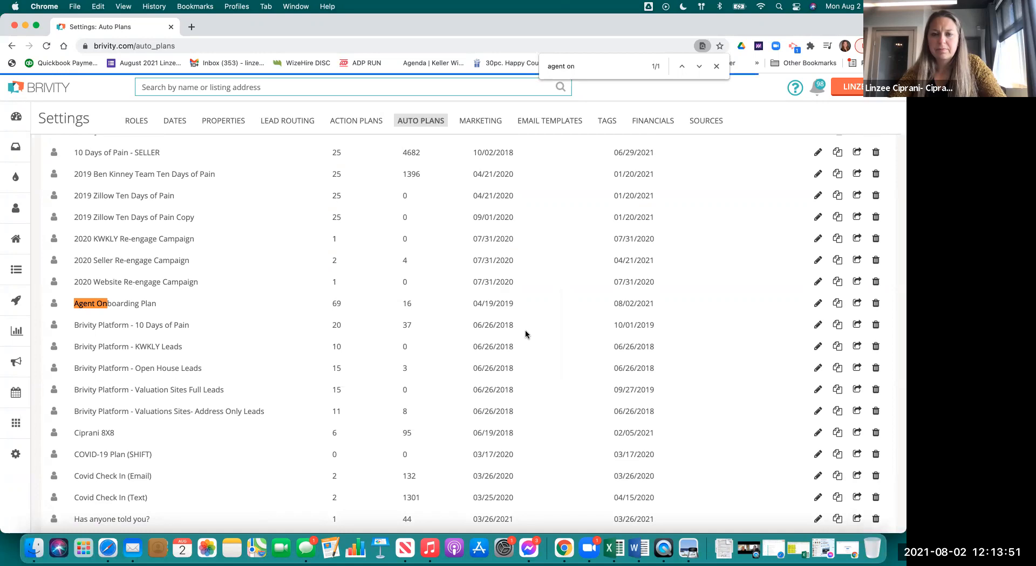
{"action": "scroll", "coordinate": [441, 355], "scroll_direction": "down", "scroll_amount": 3}
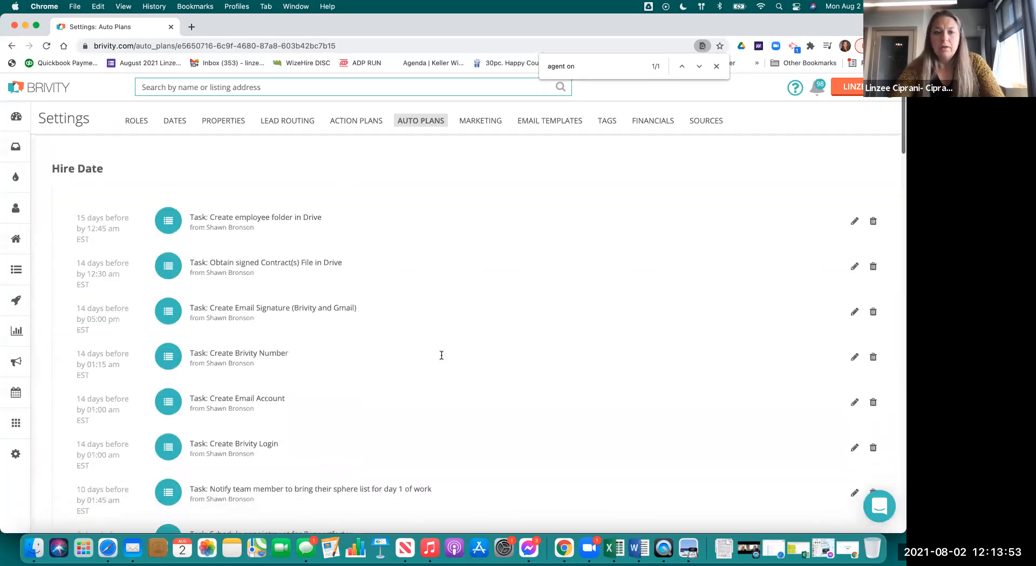
- Scroll the Hire Date tasks to the VIDEO emails, reaching 15 days after Hire Date
{"action": "scroll", "coordinate": [358, 297], "scroll_direction": "down", "scroll_amount": 2}
{"action": "scroll", "coordinate": [358, 298], "scroll_direction": "down", "scroll_amount": 4}
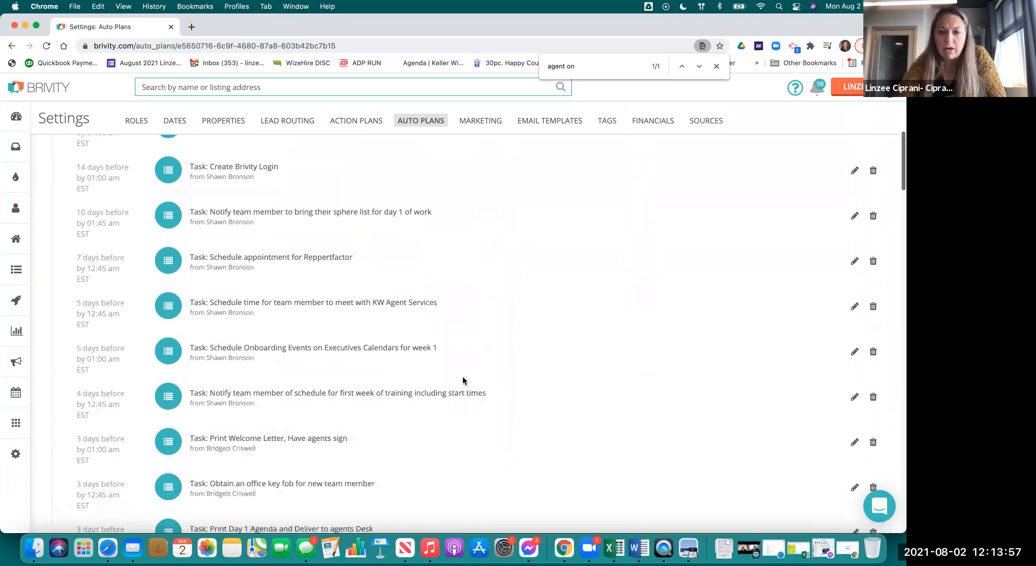
{"action": "scroll", "coordinate": [462, 381], "scroll_direction": "down", "scroll_amount": 2}
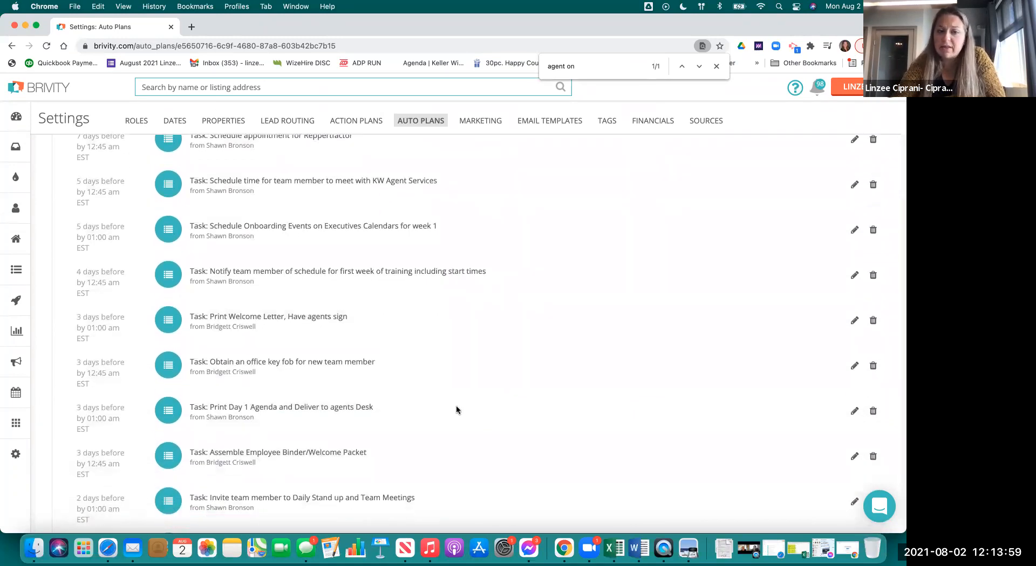
{"action": "scroll", "coordinate": [455, 406], "scroll_direction": "down", "scroll_amount": 4}
{"action": "scroll", "coordinate": [561, 394], "scroll_direction": "down", "scroll_amount": 6}
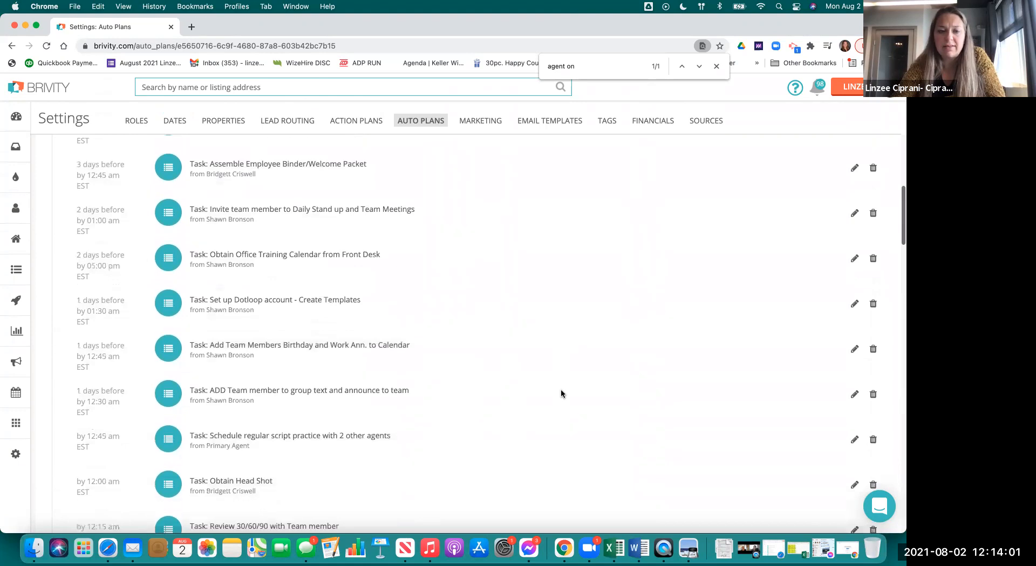
{"action": "scroll", "coordinate": [561, 394], "scroll_direction": "down", "scroll_amount": 5}
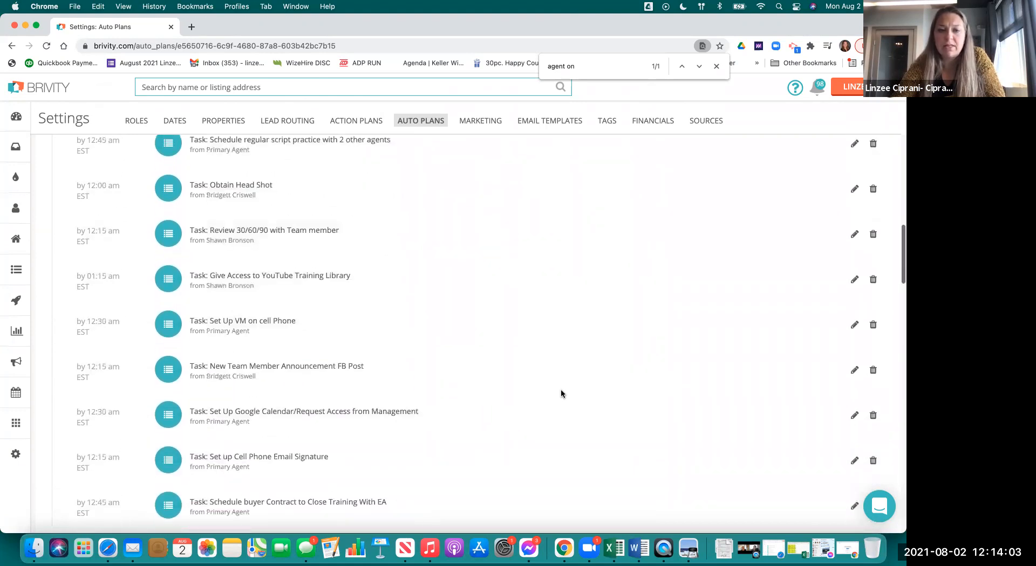
{"action": "scroll", "coordinate": [561, 394], "scroll_direction": "down", "scroll_amount": 4}
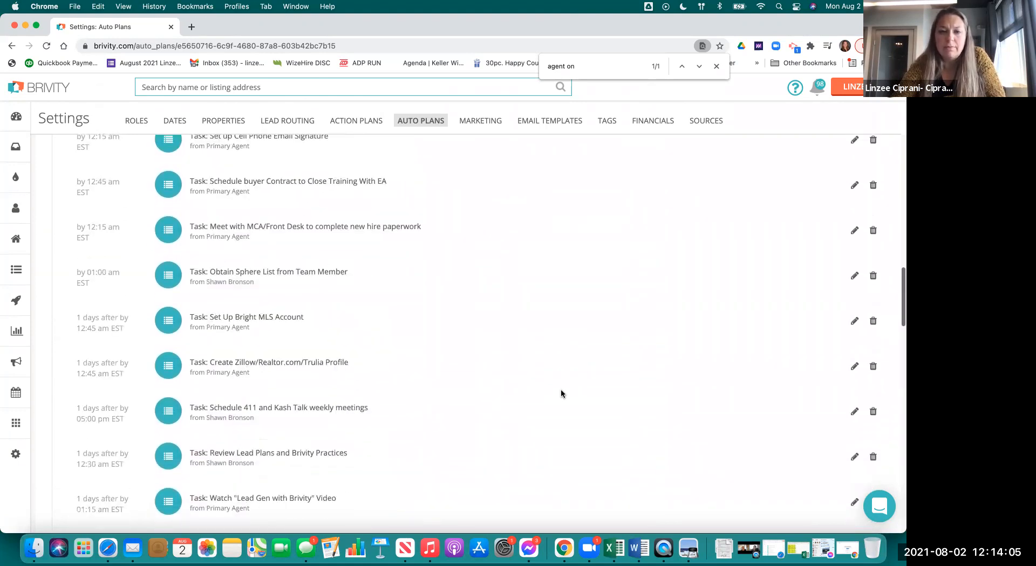
{"action": "scroll", "coordinate": [371, 322], "scroll_direction": "down", "scroll_amount": 7}
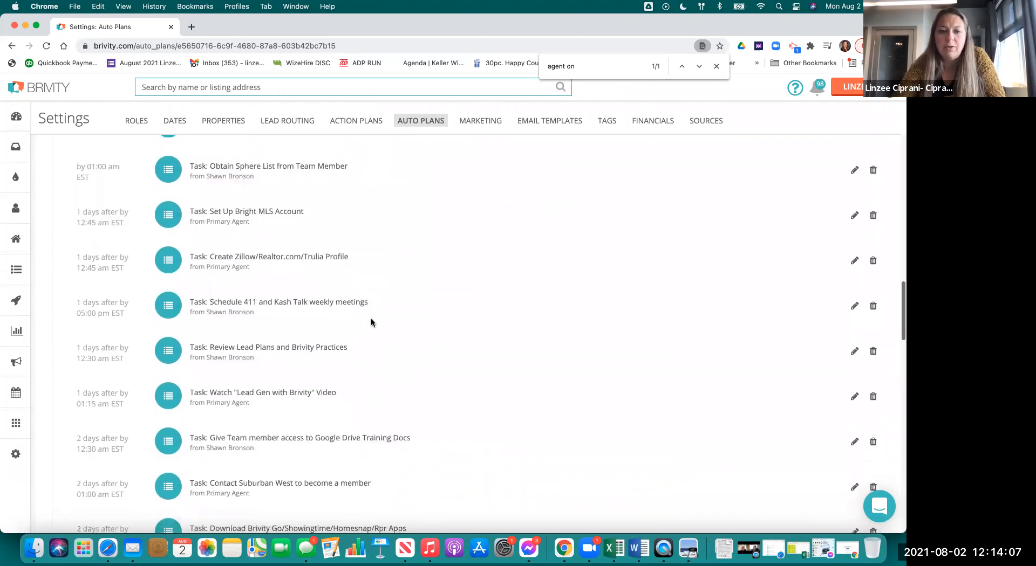
{"action": "scroll", "coordinate": [513, 348], "scroll_direction": "down", "scroll_amount": 3}
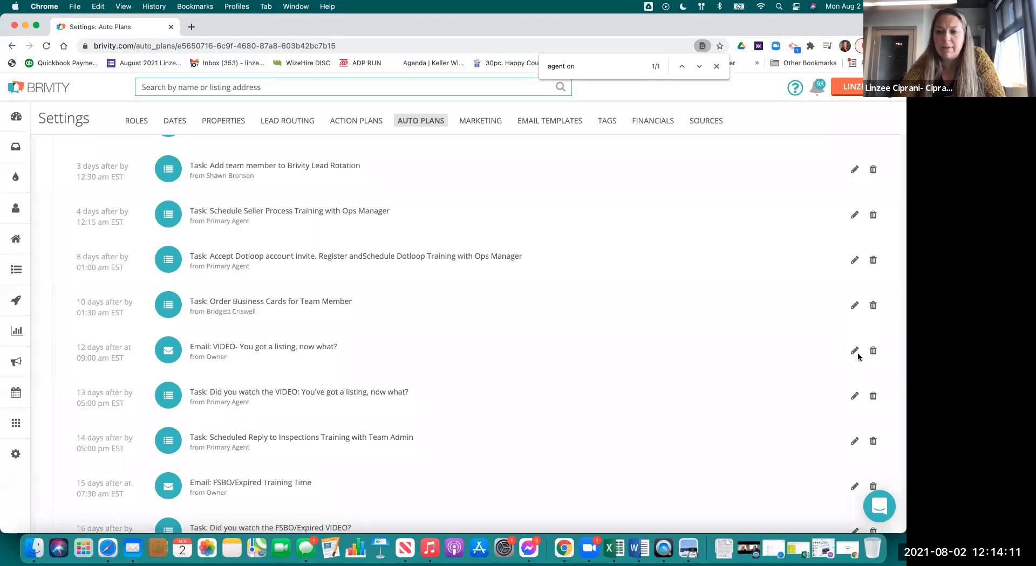
- Open the 'VIDEO- You got a listing, now what?' email and bring the AGENT TRAINING playlist window forward
{"action": "left_click", "coordinate": [853, 350]}
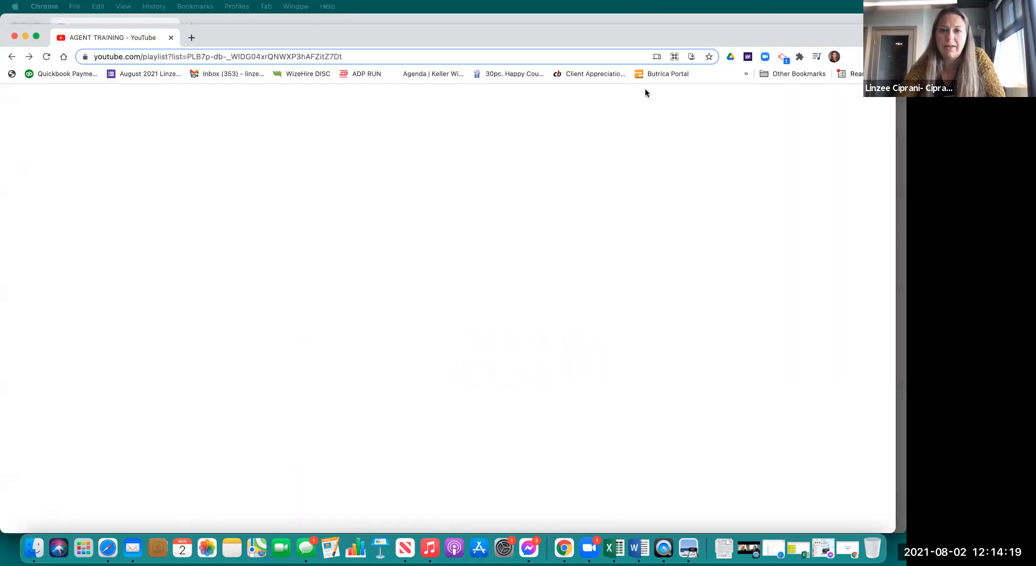
{"action": "left_click_drag", "start_coordinate": [645, 88], "coordinate": [379, 30]}
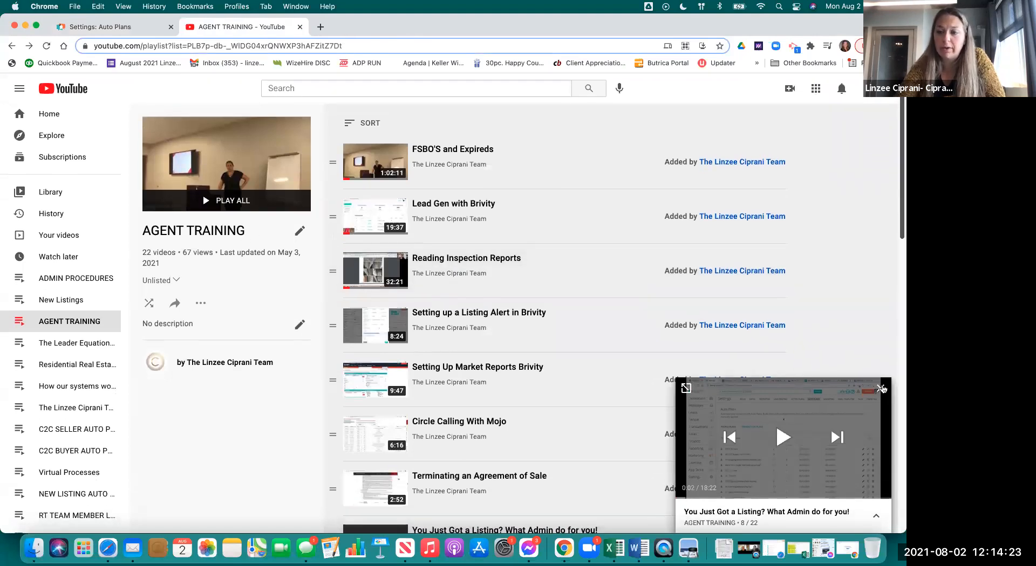
- Dismiss the mini player and browse through the AGENT TRAINING playlist videos
{"action": "left_click", "coordinate": [882, 388]}
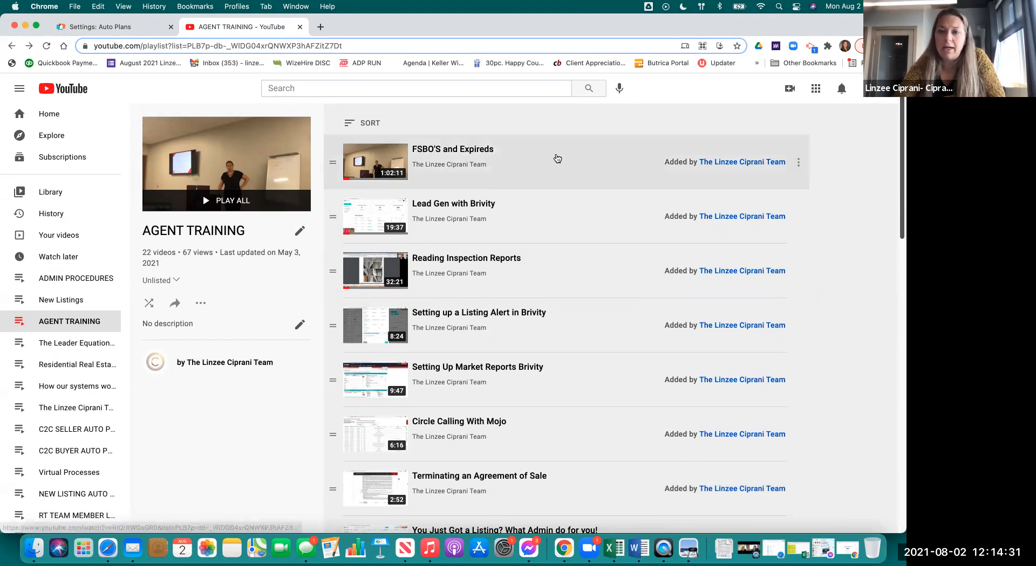
{"action": "scroll", "coordinate": [560, 318], "scroll_direction": "down", "scroll_amount": 2}
{"action": "scroll", "coordinate": [560, 318], "scroll_direction": "down", "scroll_amount": 10}
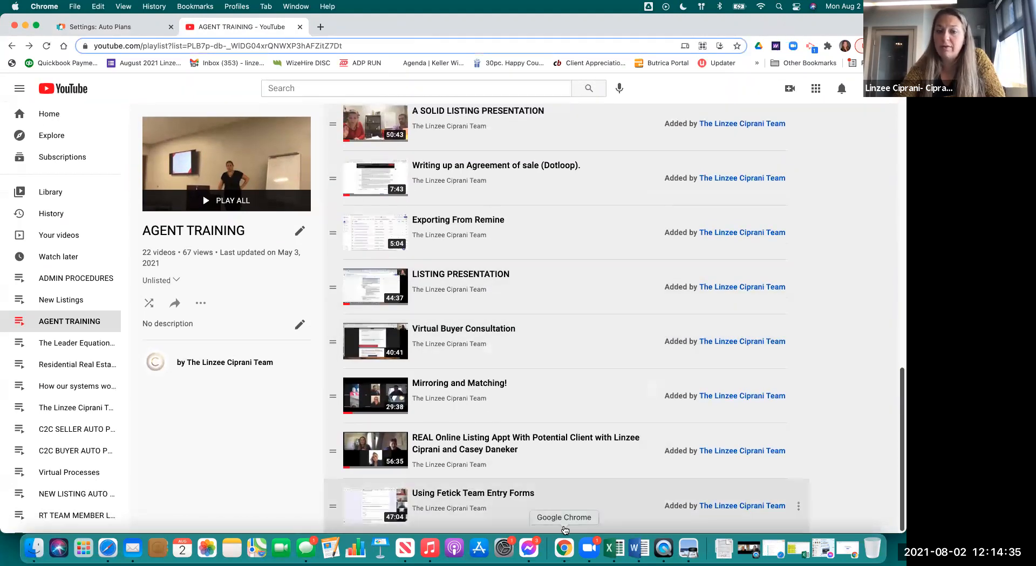
{"action": "scroll", "coordinate": [628, 371], "scroll_direction": "up", "scroll_amount": 1}
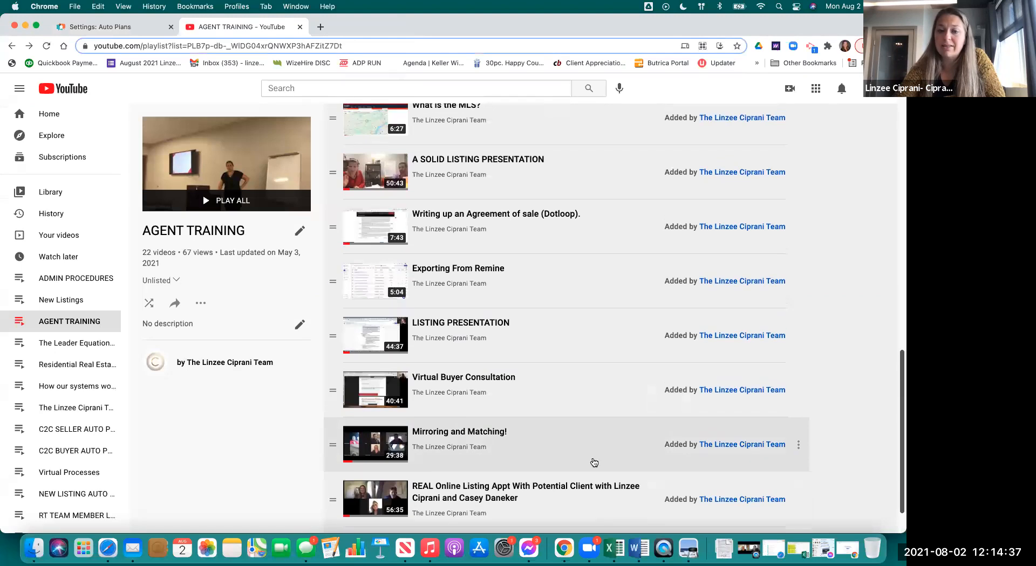
{"action": "scroll", "coordinate": [600, 433], "scroll_direction": "up", "scroll_amount": 15}
{"action": "scroll", "coordinate": [599, 433], "scroll_direction": "down", "scroll_amount": 4}
{"action": "scroll", "coordinate": [599, 433], "scroll_direction": "down", "scroll_amount": 10}
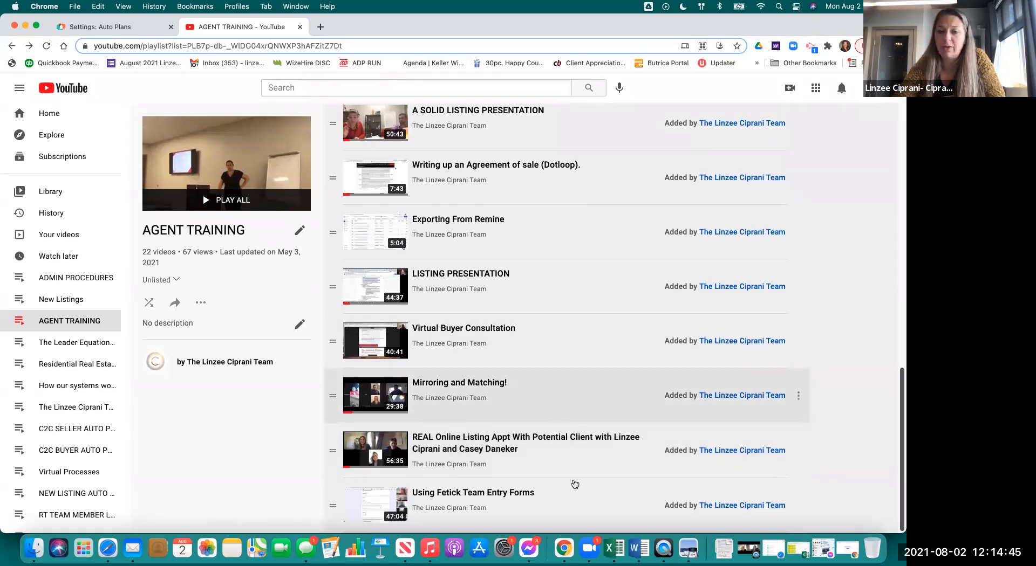
{"action": "scroll", "coordinate": [536, 352], "scroll_direction": "up", "scroll_amount": 1}
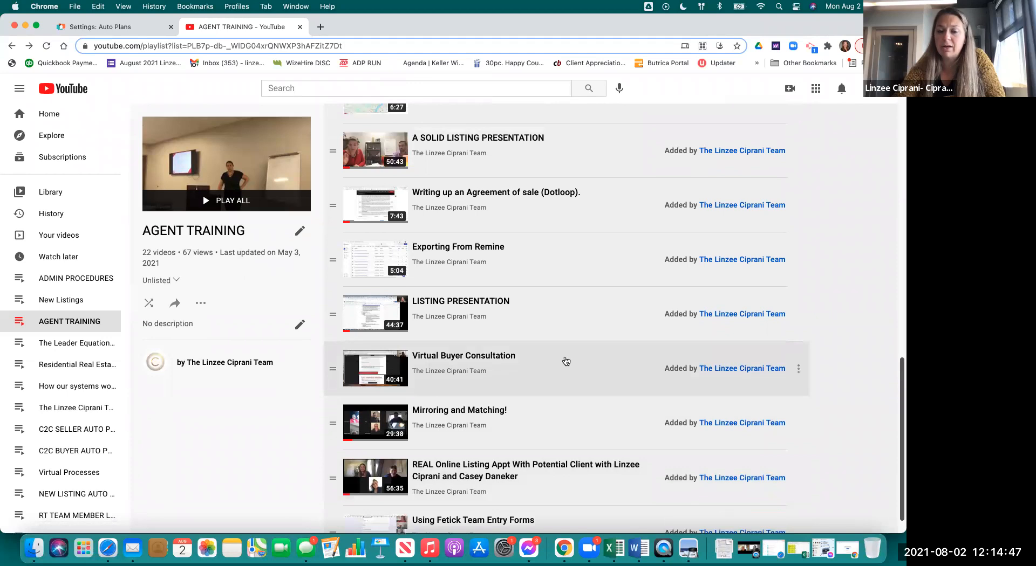
{"action": "scroll", "coordinate": [586, 324], "scroll_direction": "up", "scroll_amount": 4}
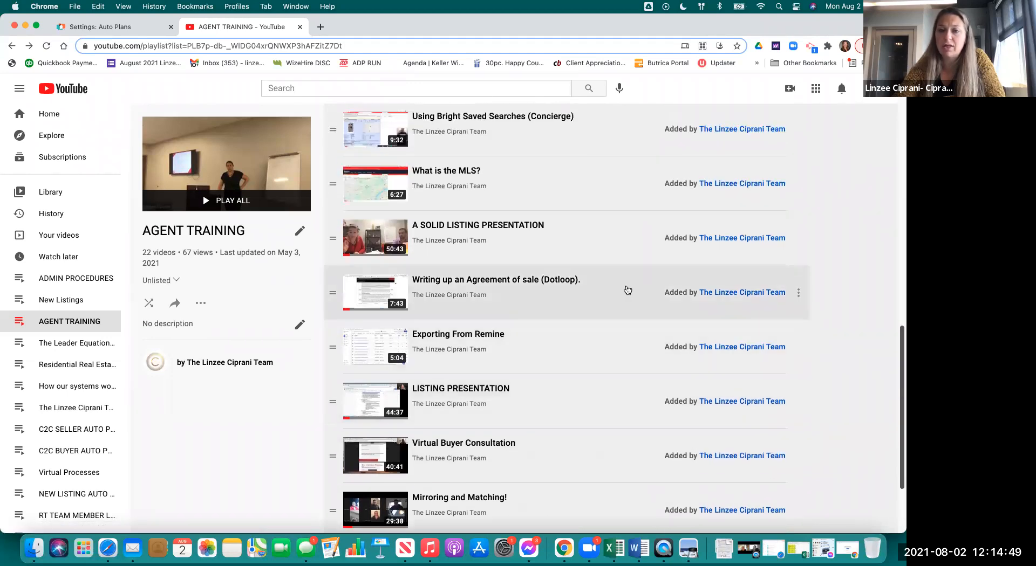
{"action": "scroll", "coordinate": [615, 287], "scroll_direction": "up", "scroll_amount": 2}
{"action": "scroll", "coordinate": [604, 283], "scroll_direction": "up", "scroll_amount": 5}
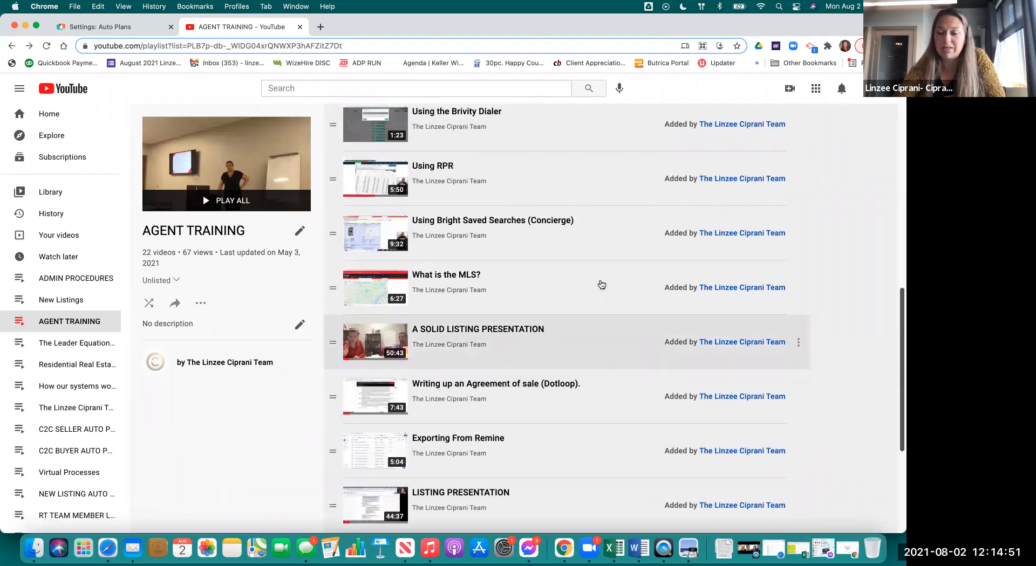
{"action": "scroll", "coordinate": [624, 278], "scroll_direction": "up", "scroll_amount": 1}
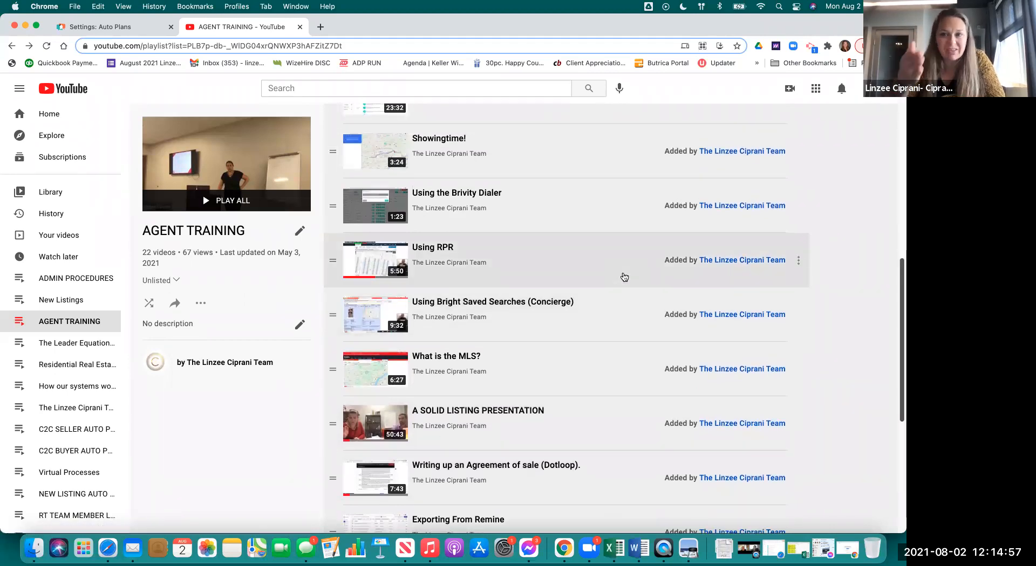
{"action": "scroll", "coordinate": [674, 257], "scroll_direction": "up", "scroll_amount": 3}
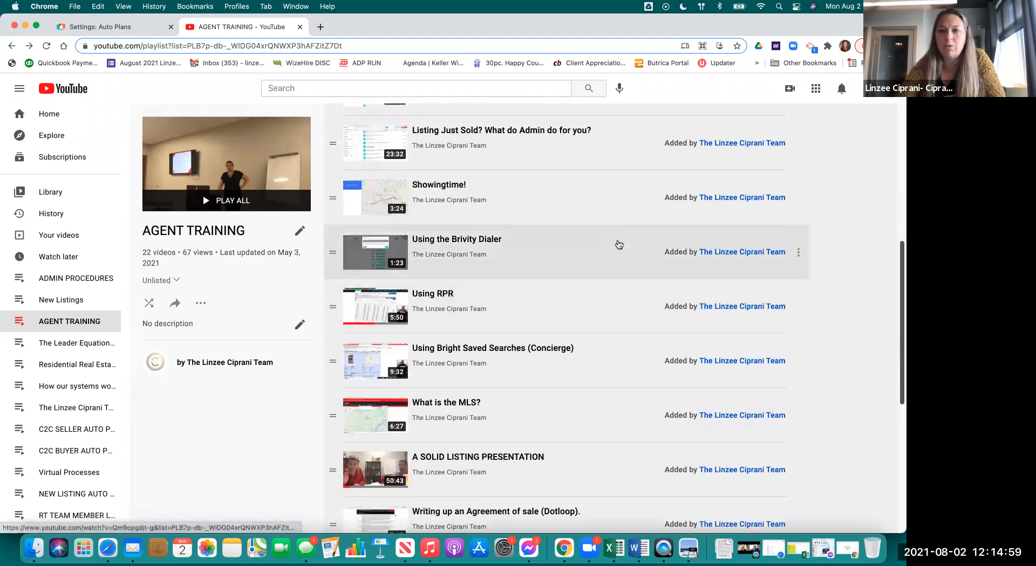
{"action": "scroll", "coordinate": [596, 232], "scroll_direction": "up", "scroll_amount": 3}
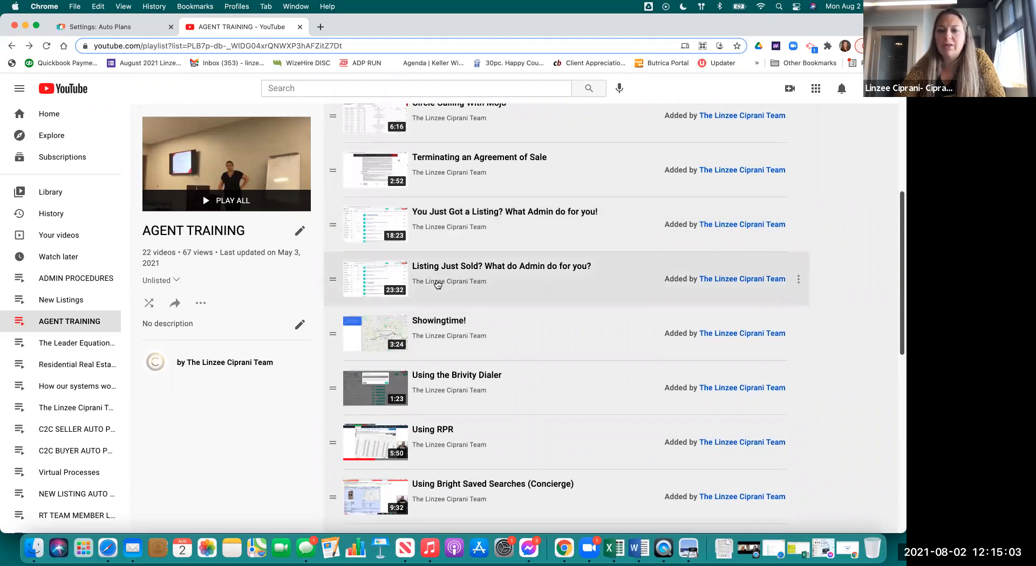
{"action": "scroll", "coordinate": [642, 253], "scroll_direction": "up", "scroll_amount": 1}
{"action": "scroll", "coordinate": [641, 253], "scroll_direction": "up", "scroll_amount": 2}
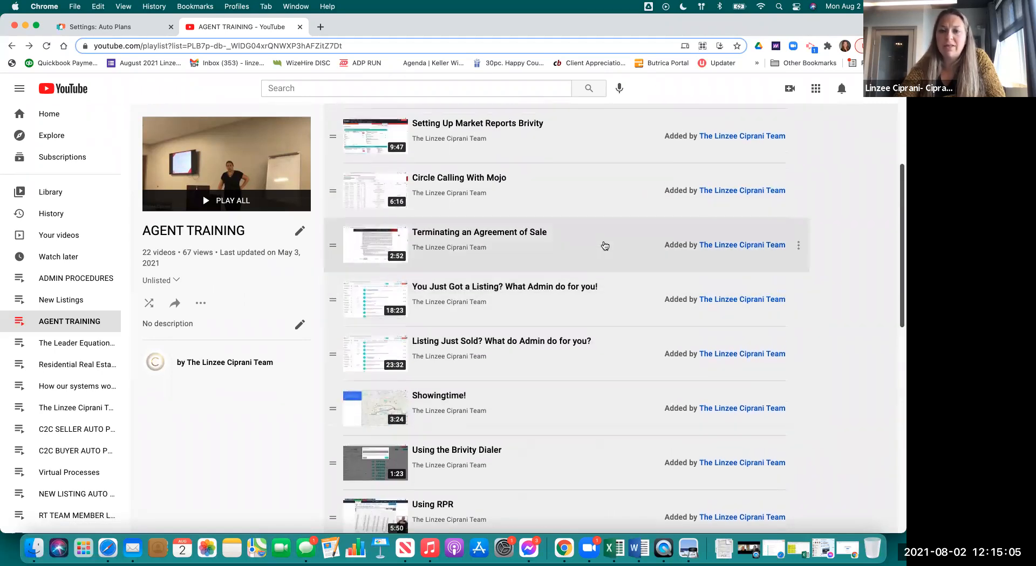
{"action": "scroll", "coordinate": [603, 246], "scroll_direction": "up", "scroll_amount": 2}
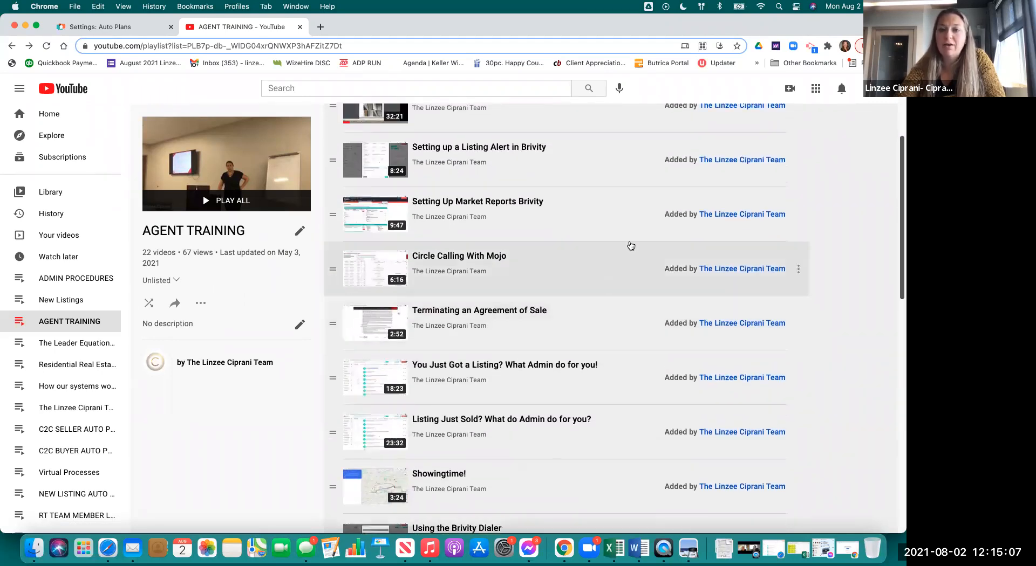
{"action": "scroll", "coordinate": [625, 254], "scroll_direction": "up", "scroll_amount": 2}
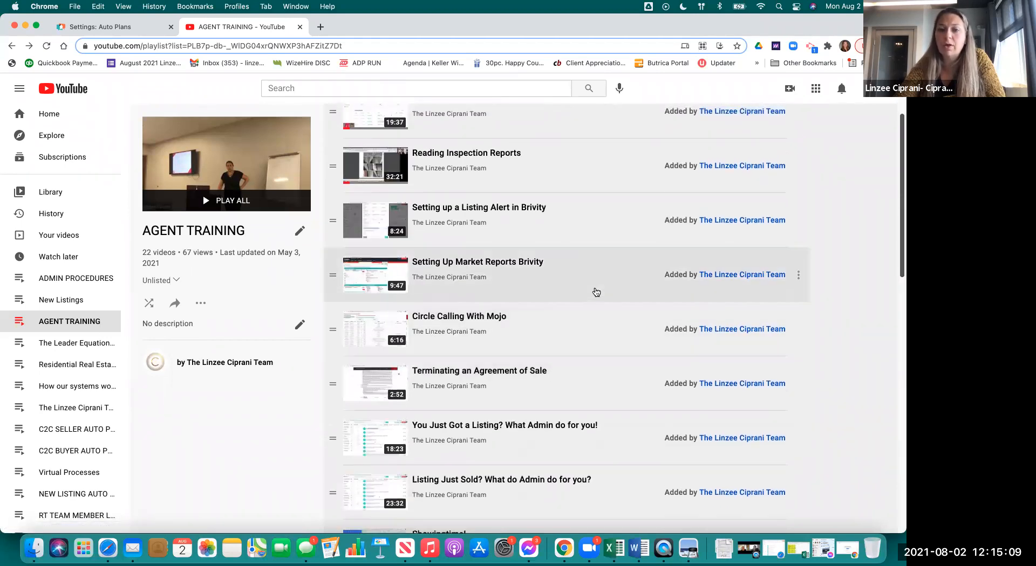
{"action": "scroll", "coordinate": [594, 291], "scroll_direction": "up", "scroll_amount": 1}
{"action": "scroll", "coordinate": [595, 292], "scroll_direction": "up", "scroll_amount": 3}
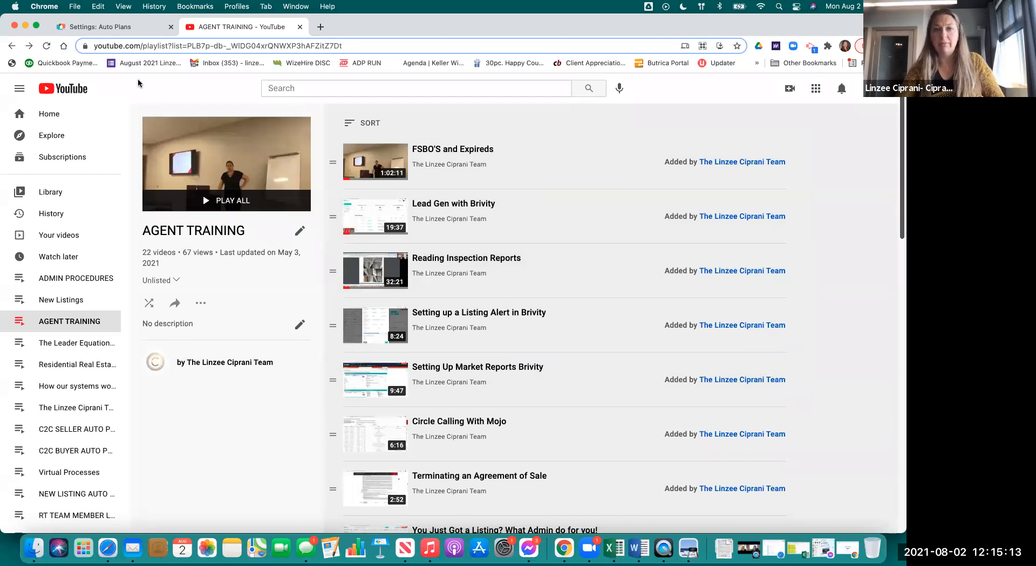
- Recheck the email's red reminder, then open FSBO'S and Expireds and its analytics
{"action": "left_click", "coordinate": [126, 35]}
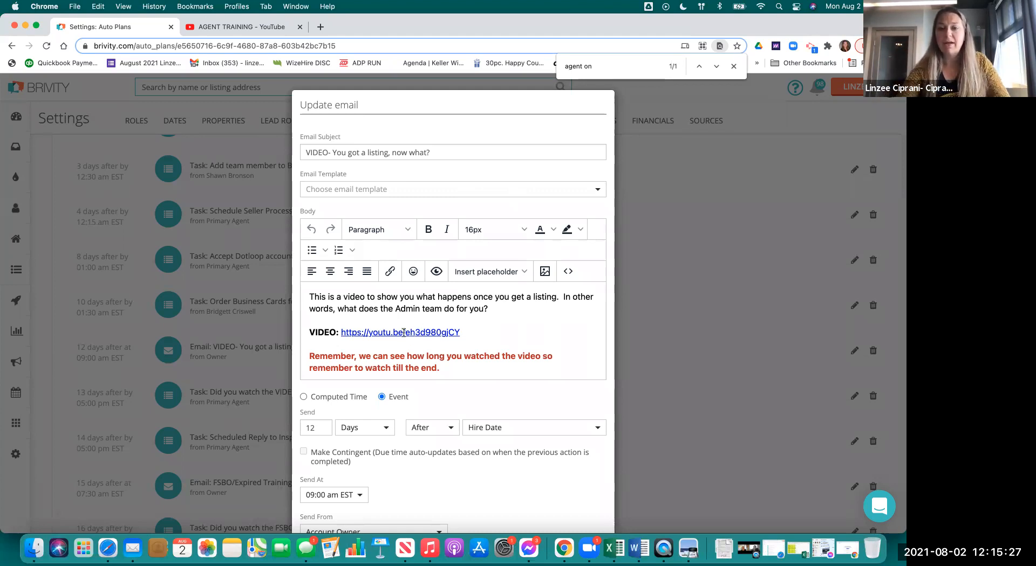
{"action": "left_click_drag", "start_coordinate": [308, 356], "coordinate": [466, 376]}
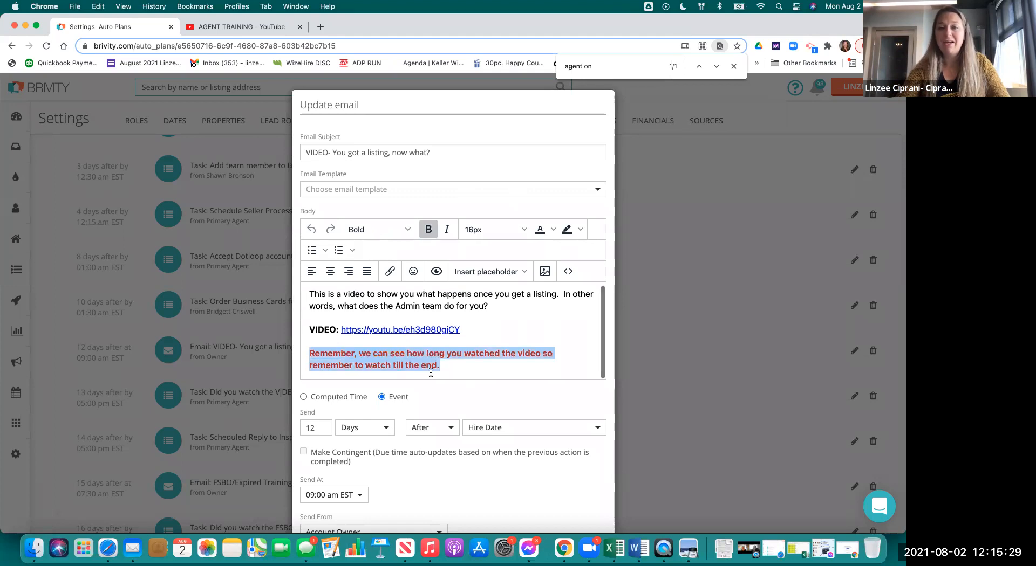
{"action": "left_click", "coordinate": [243, 26]}
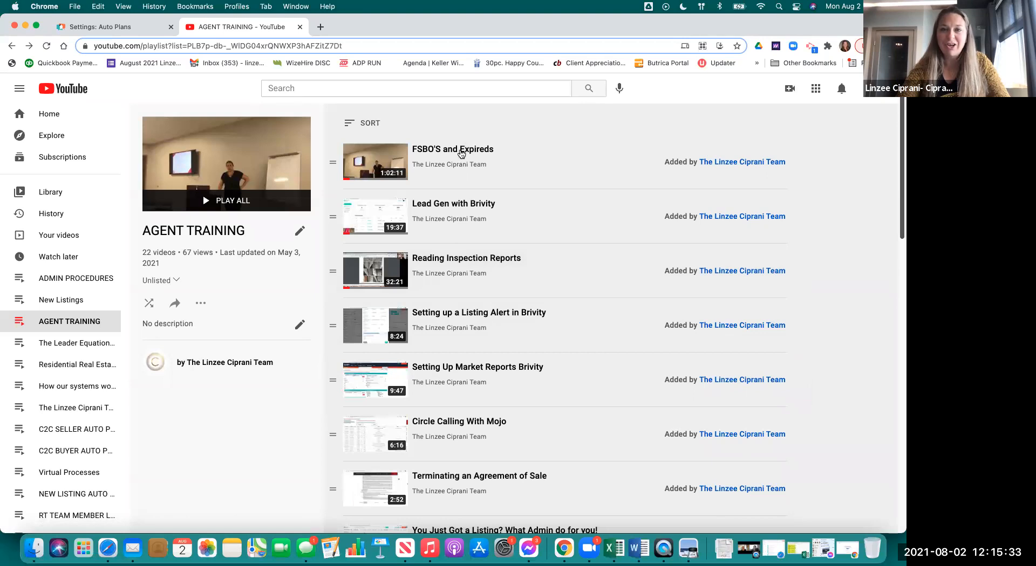
{"action": "left_click", "coordinate": [461, 154]}
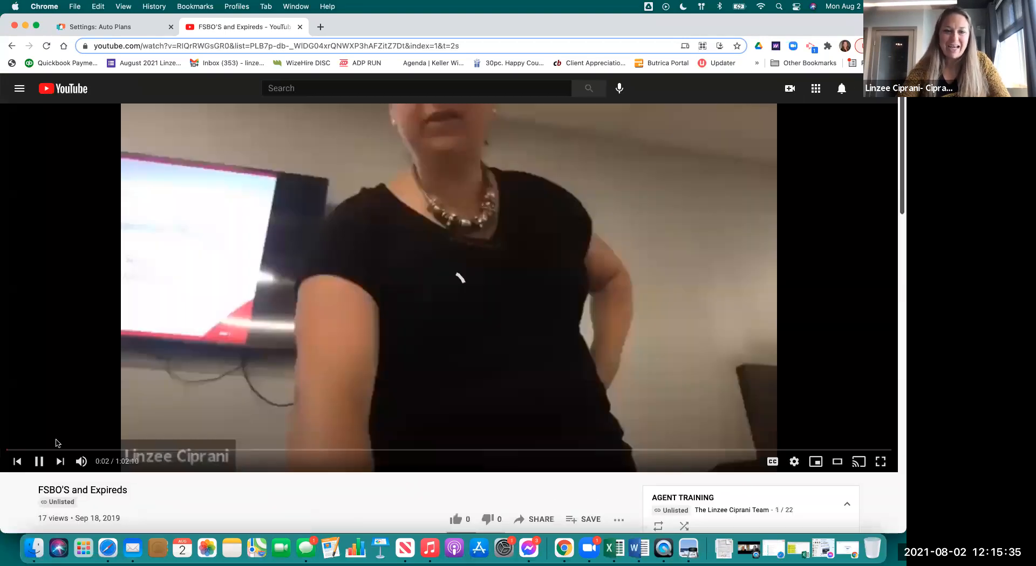
{"action": "scroll", "coordinate": [265, 474], "scroll_direction": "down", "scroll_amount": 3}
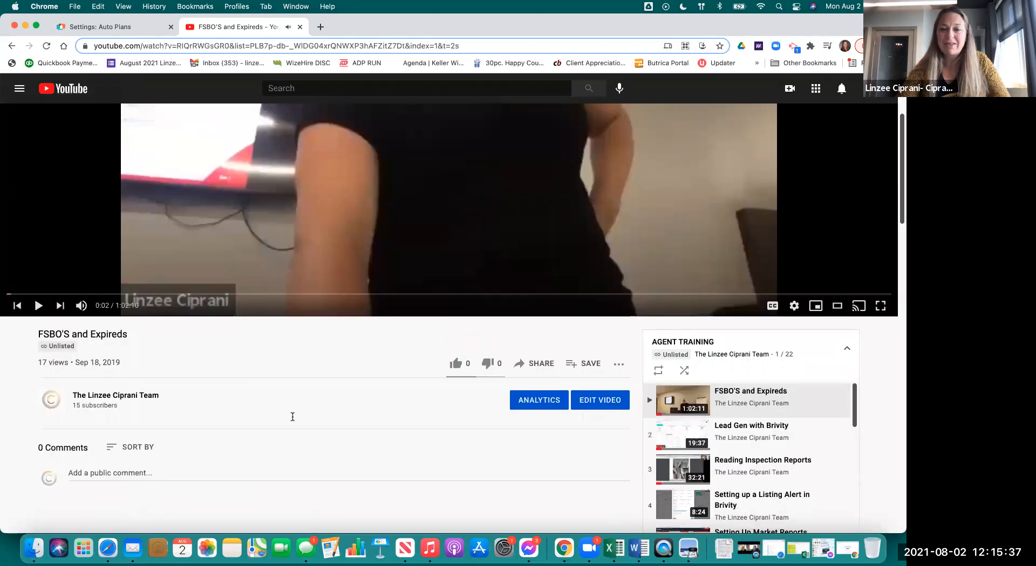
{"action": "scroll", "coordinate": [289, 419], "scroll_direction": "down", "scroll_amount": 1}
{"action": "left_click", "coordinate": [549, 341]}
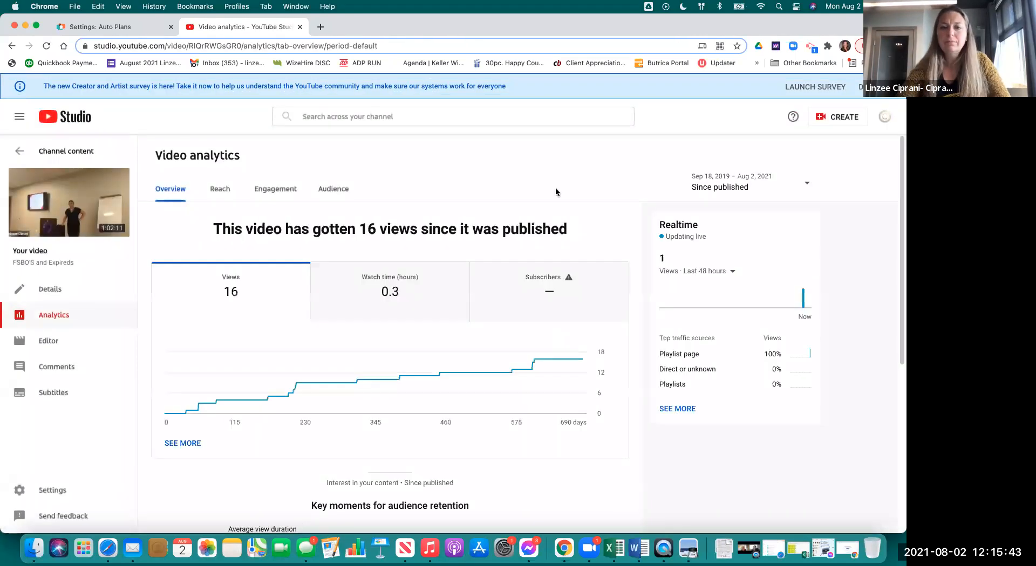
{"action": "scroll", "coordinate": [516, 458], "scroll_direction": "down", "scroll_amount": 3}
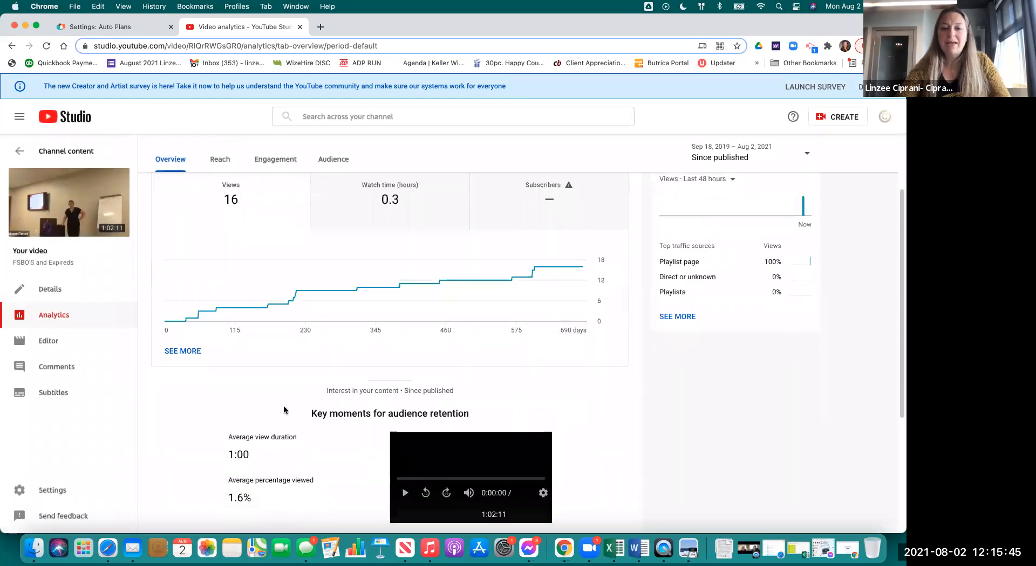
{"action": "scroll", "coordinate": [284, 410], "scroll_direction": "down", "scroll_amount": 3}
{"action": "scroll", "coordinate": [231, 393], "scroll_direction": "down", "scroll_amount": 3}
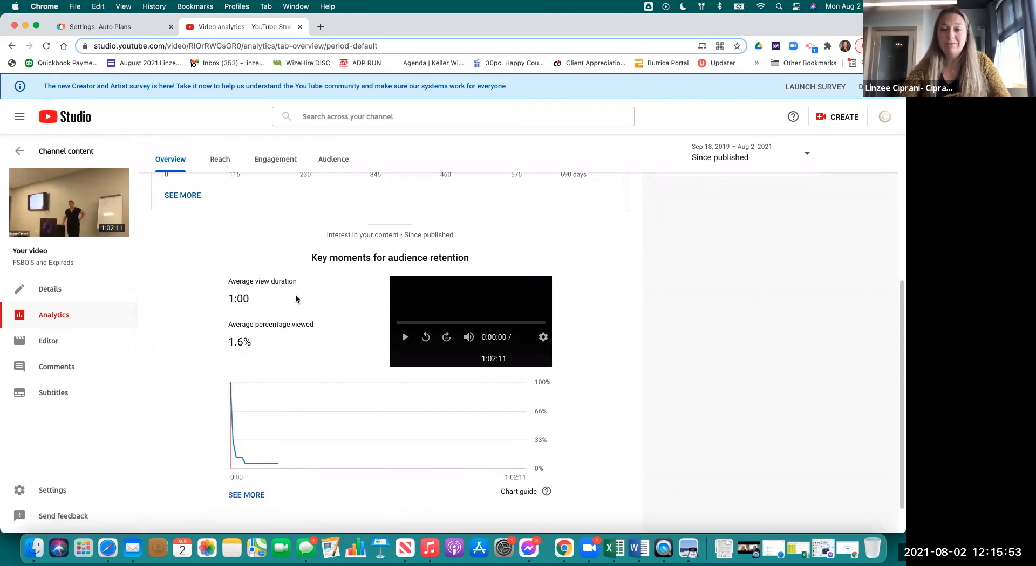
{"action": "scroll", "coordinate": [295, 299], "scroll_direction": "up", "scroll_amount": 3}
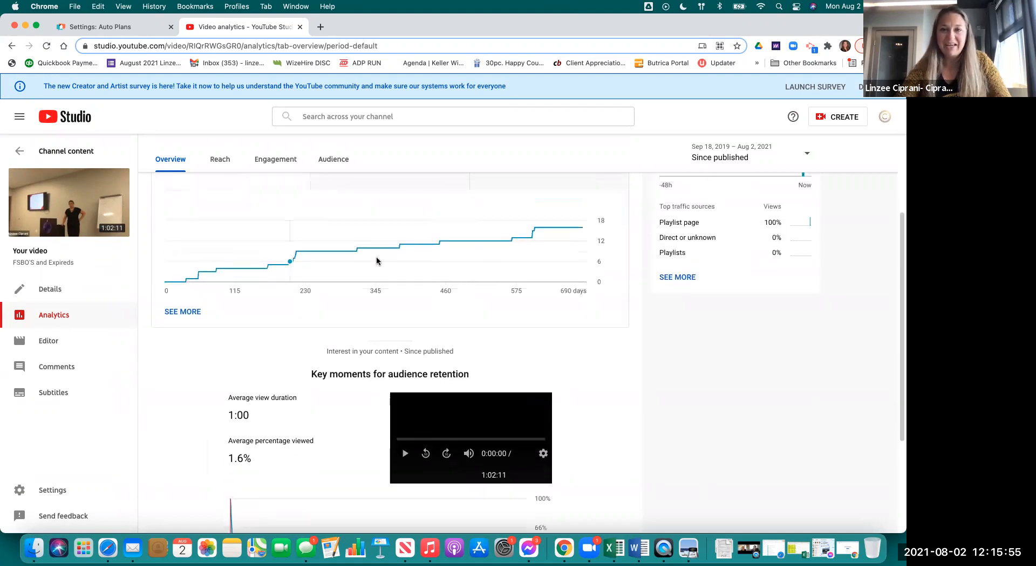
{"action": "scroll", "coordinate": [555, 259], "scroll_direction": "up", "scroll_amount": 3}
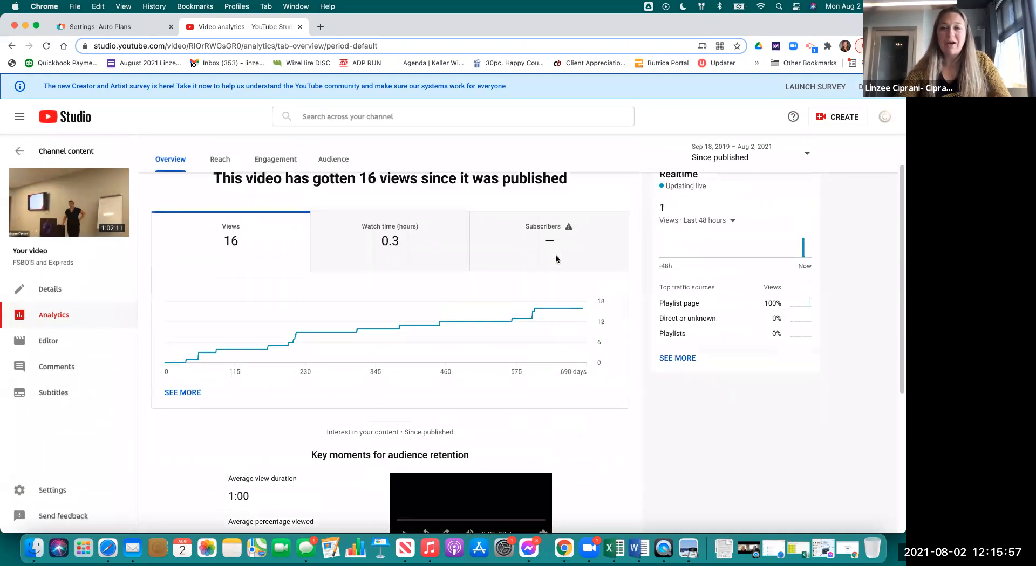
{"action": "scroll", "coordinate": [556, 259], "scroll_direction": "up", "scroll_amount": 1}
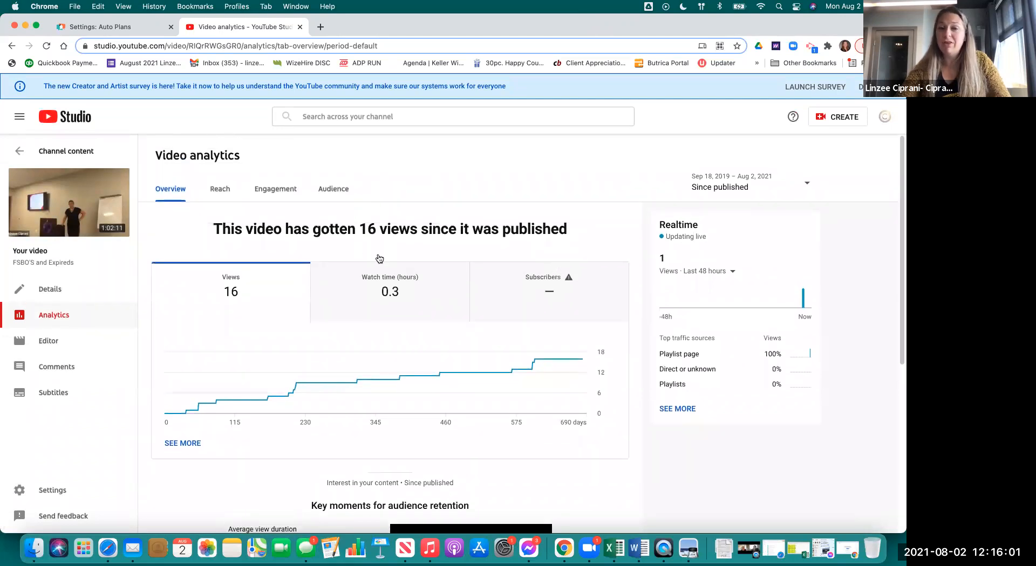
{"action": "left_click", "coordinate": [148, 30]}
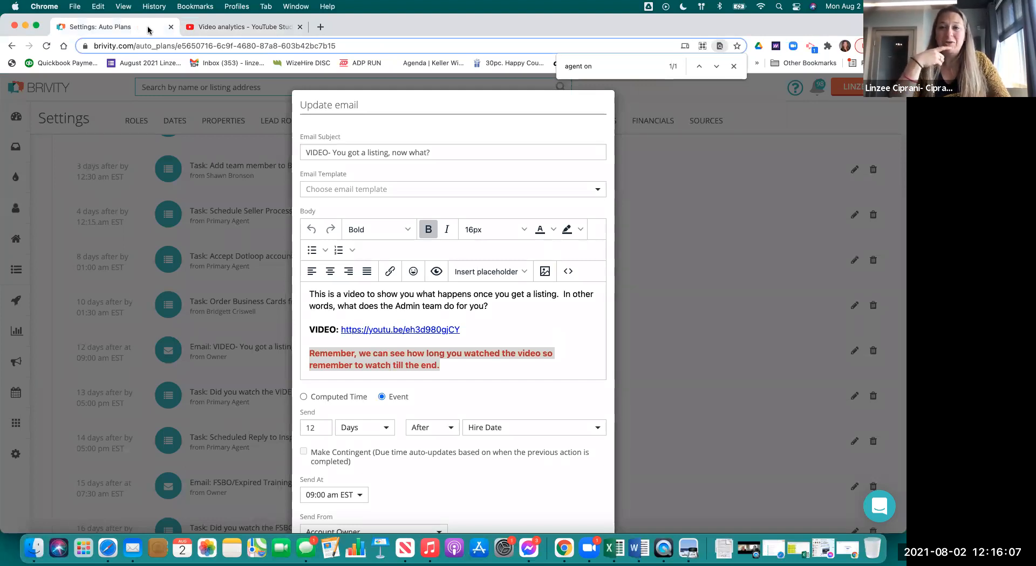
- Review the email's reminder text and timing: 12 days after Hire Date at 09:00 am EST
{"action": "triple_click", "coordinate": [337, 360]}
{"action": "left_click", "coordinate": [465, 374]}
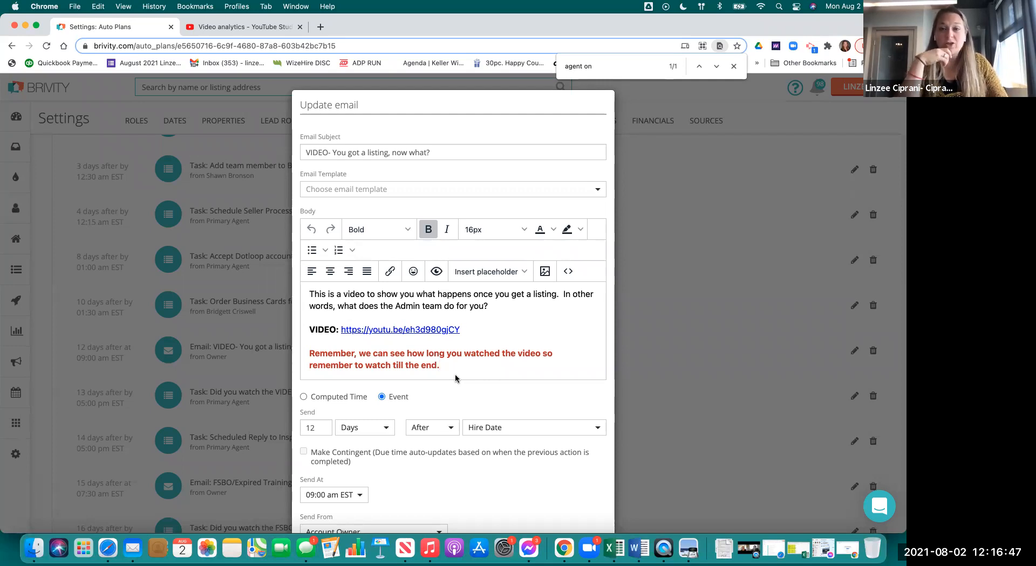
{"action": "scroll", "coordinate": [537, 329], "scroll_direction": "down", "scroll_amount": 3}
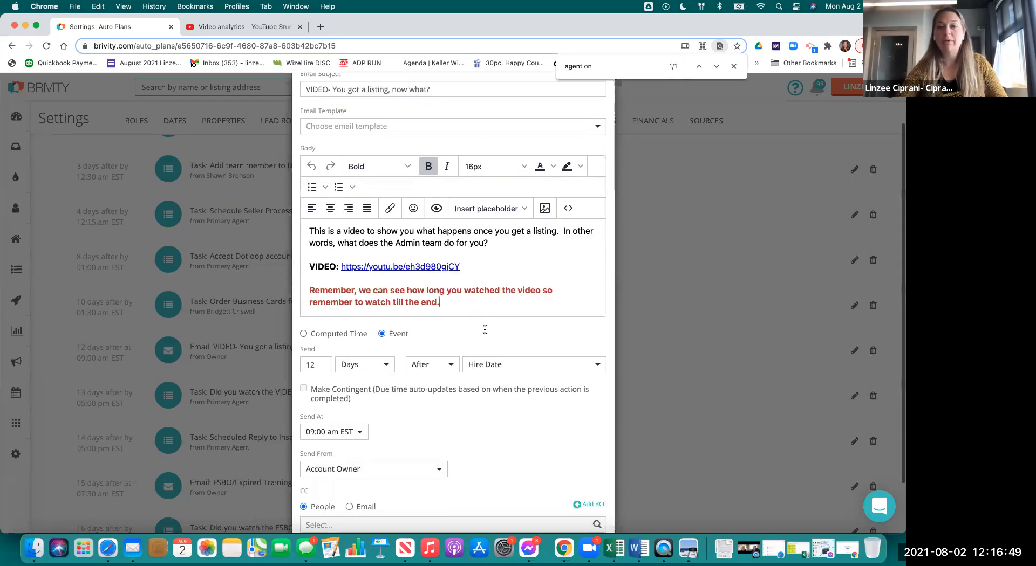
{"action": "scroll", "coordinate": [507, 249], "scroll_direction": "up", "scroll_amount": 3}
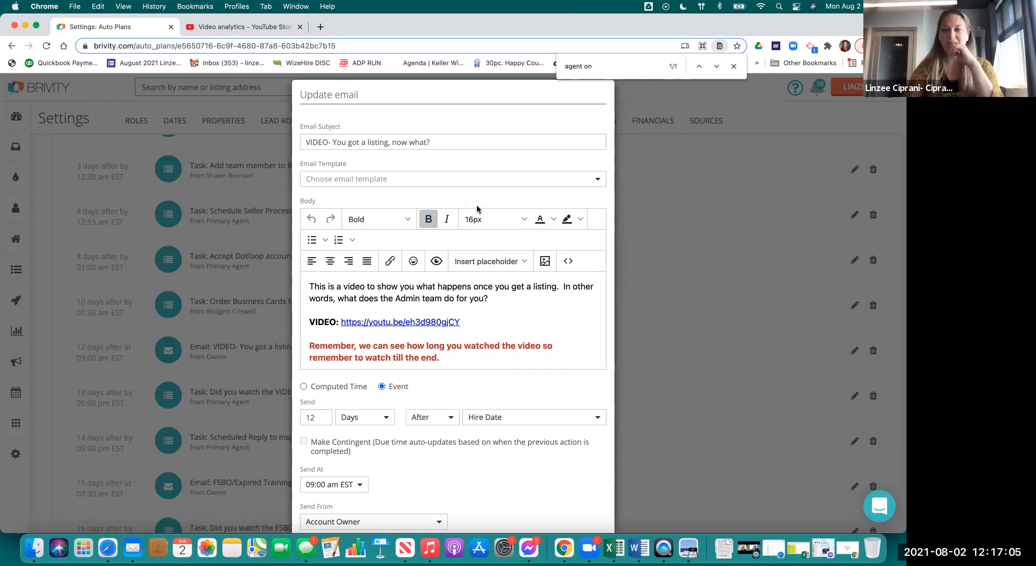
{"action": "scroll", "coordinate": [460, 367], "scroll_direction": "down", "scroll_amount": 1}
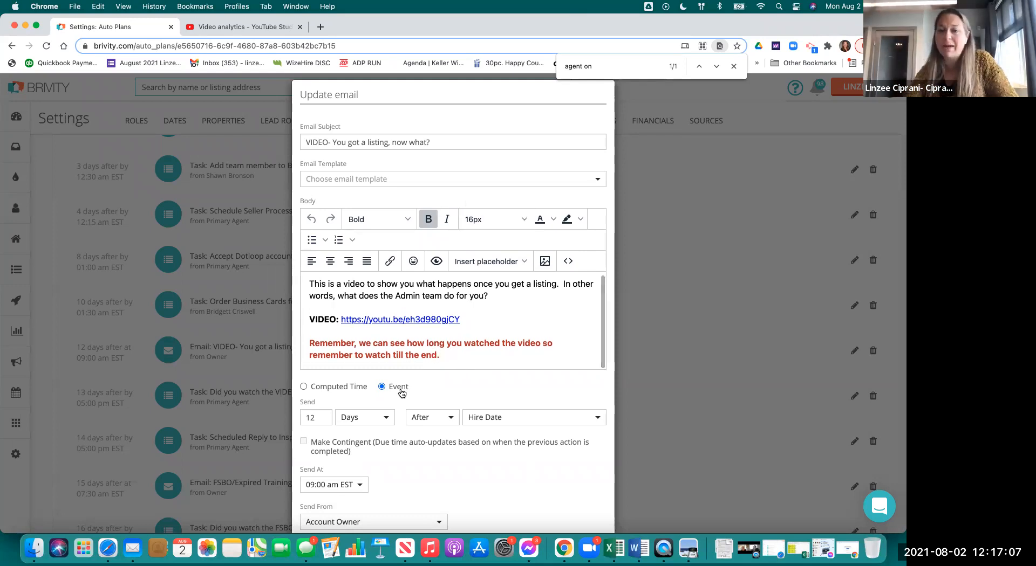
{"action": "scroll", "coordinate": [513, 439], "scroll_direction": "down", "scroll_amount": 5}
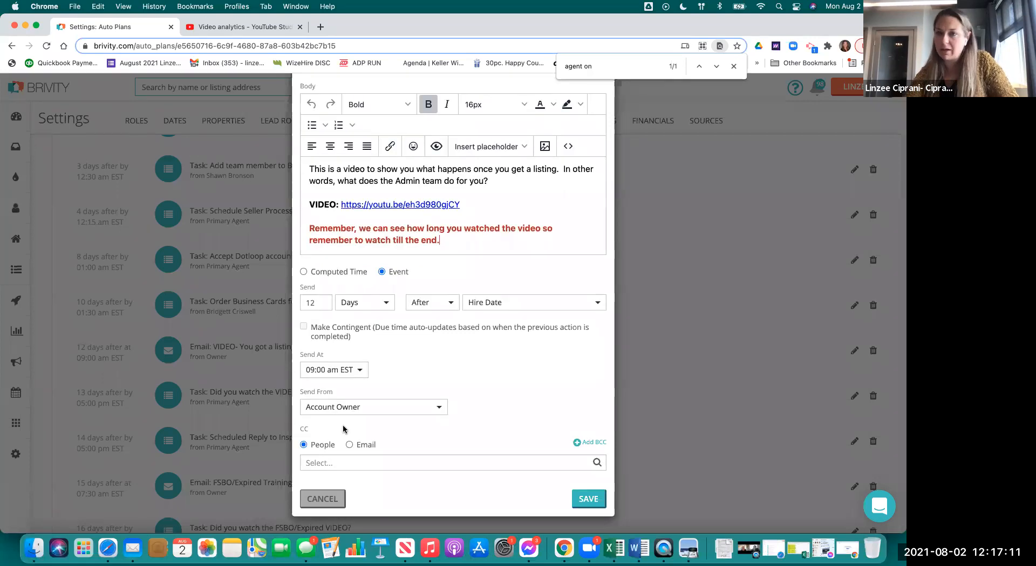
- Confirm Account Owner as the sender and close the email dialog
{"action": "left_click", "coordinate": [372, 408]}
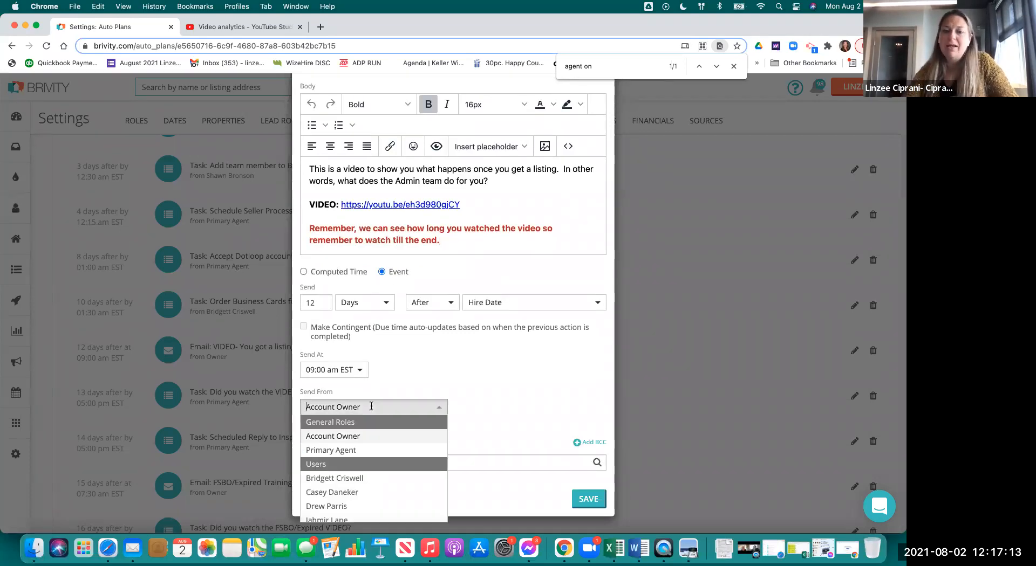
{"action": "scroll", "coordinate": [377, 496], "scroll_direction": "down", "scroll_amount": 3}
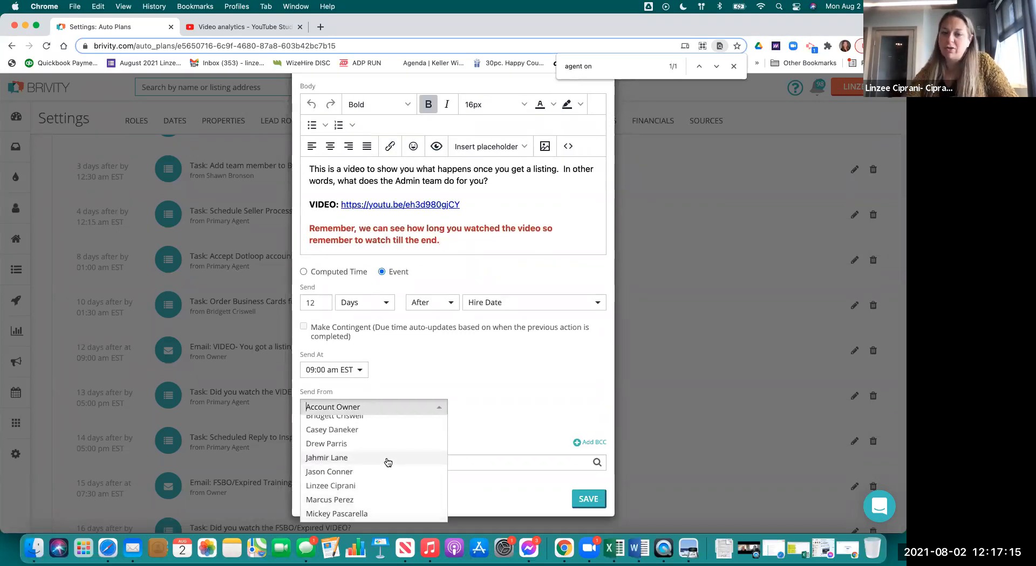
{"action": "scroll", "coordinate": [372, 448], "scroll_direction": "up", "scroll_amount": 3}
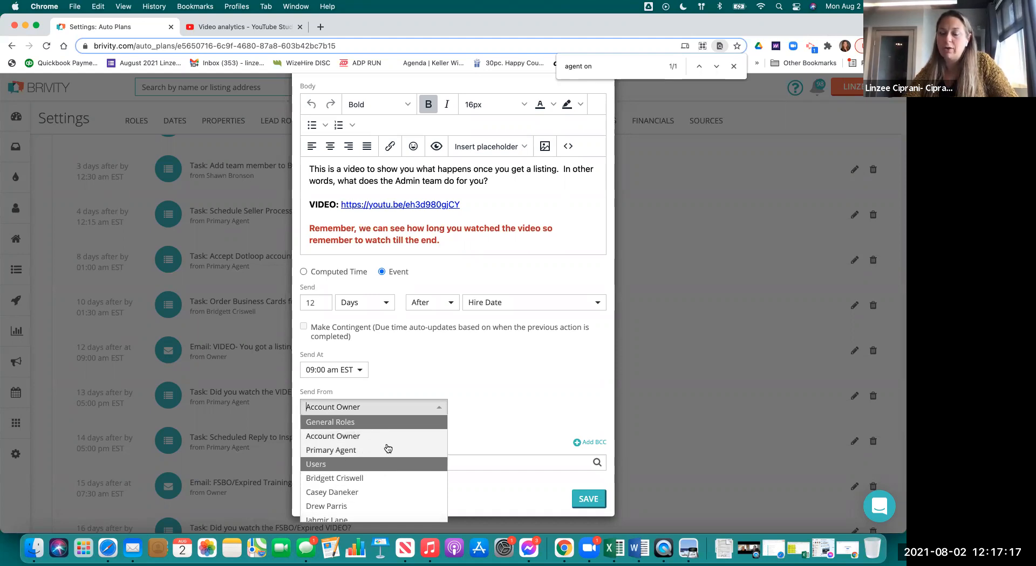
{"action": "left_click", "coordinate": [501, 374]}
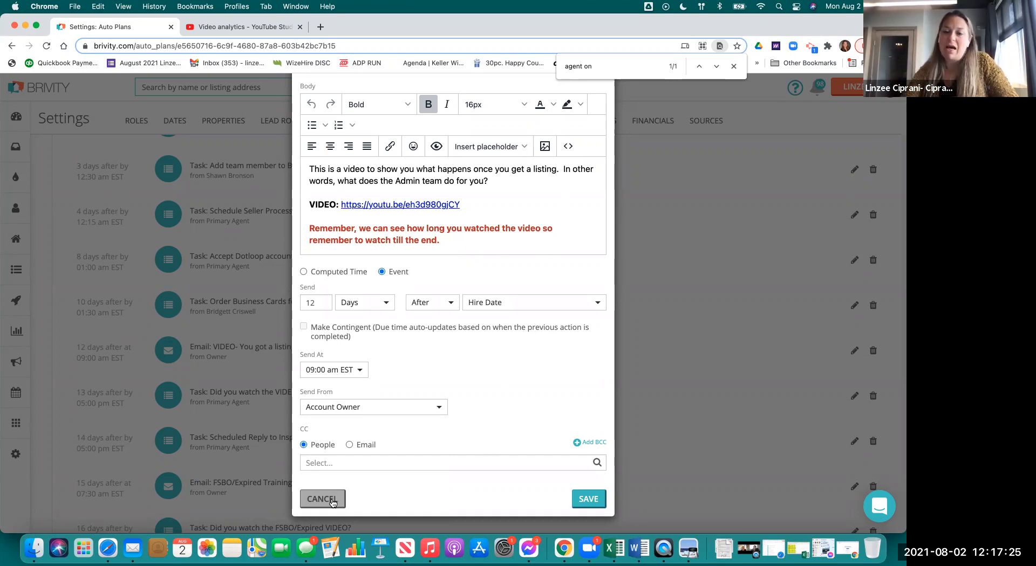
{"action": "scroll", "coordinate": [485, 330], "scroll_direction": "up", "scroll_amount": 5}
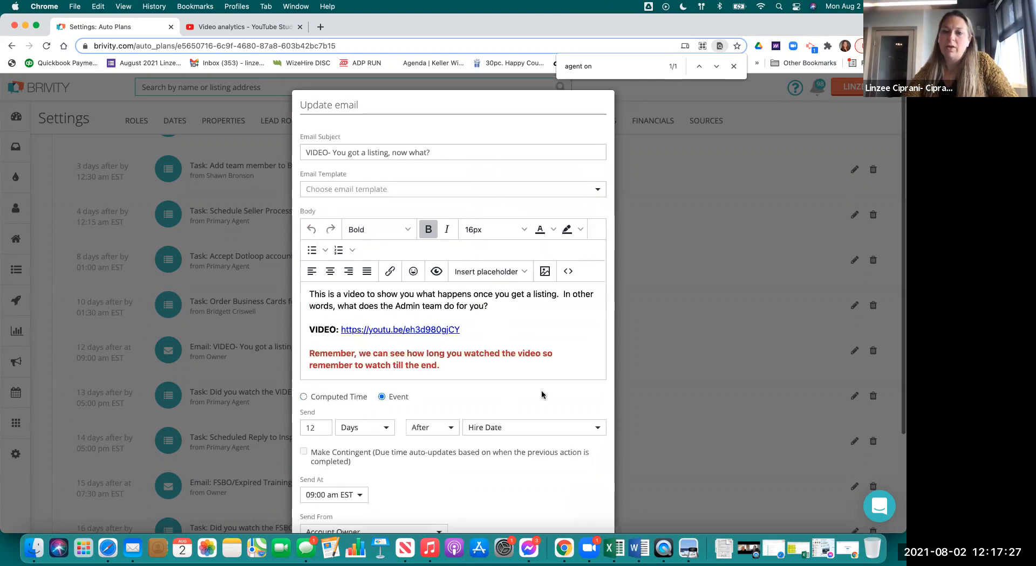
{"action": "scroll", "coordinate": [541, 393], "scroll_direction": "down", "scroll_amount": 5}
{"action": "left_click", "coordinate": [589, 513]}
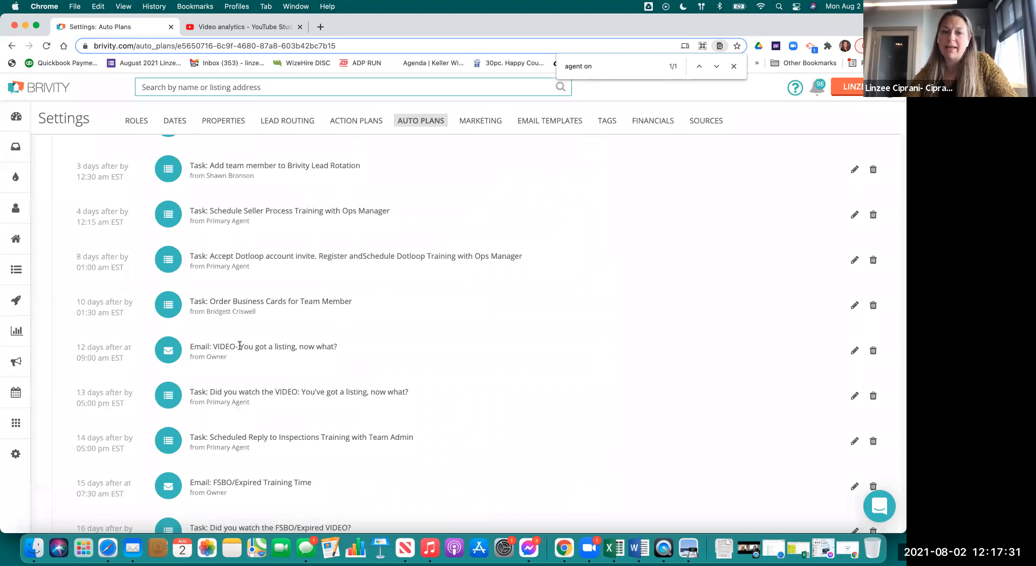
- Open the 13-day 'Did you watch the VIDEO' task, verify its video link in Instructions, and cancel
{"action": "scroll", "coordinate": [308, 378], "scroll_direction": "down", "scroll_amount": 1}
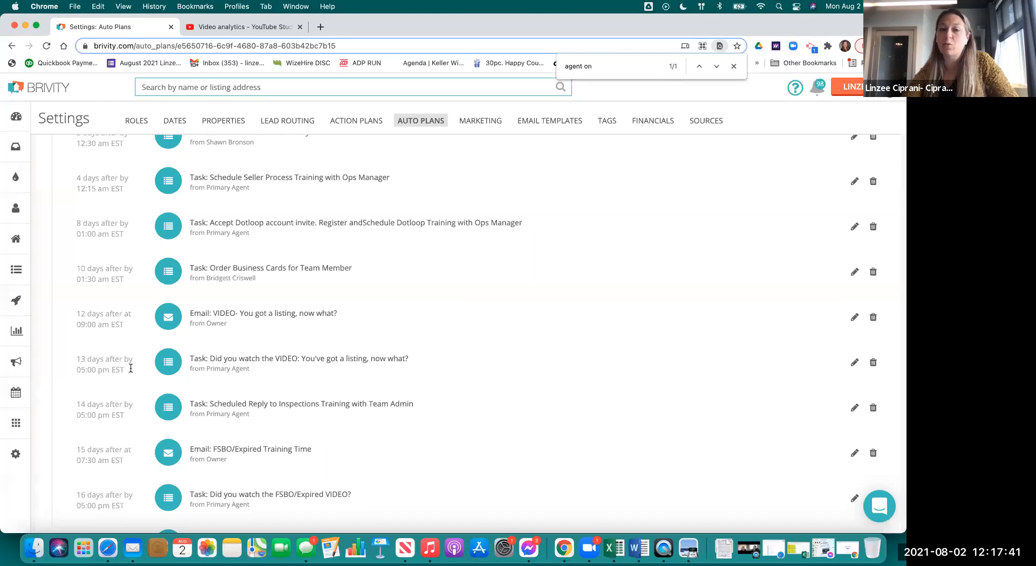
{"action": "left_click", "coordinate": [854, 363]}
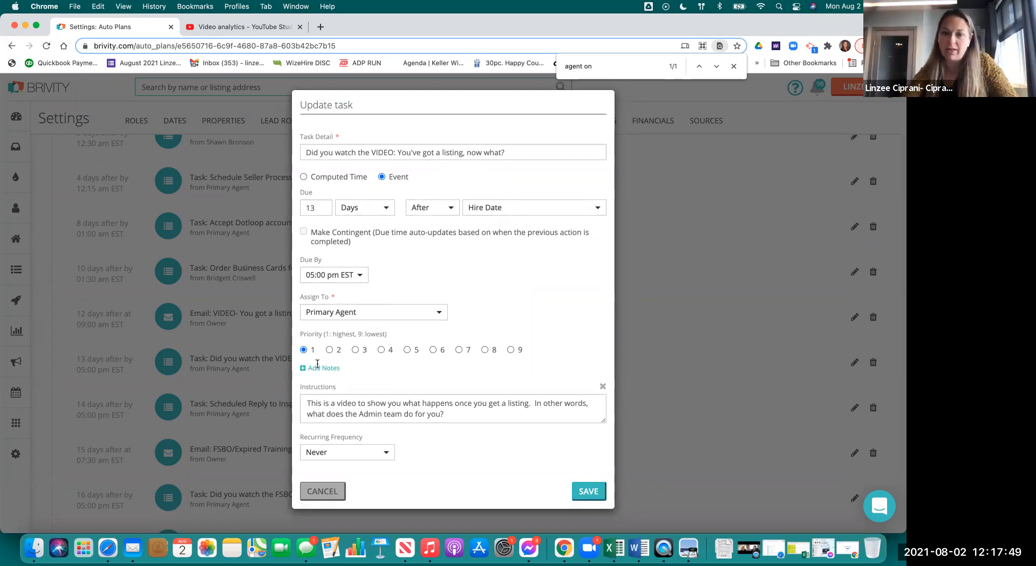
{"action": "left_click_drag", "start_coordinate": [603, 421], "coordinate": [737, 521]}
{"action": "double_click", "coordinate": [401, 426]}
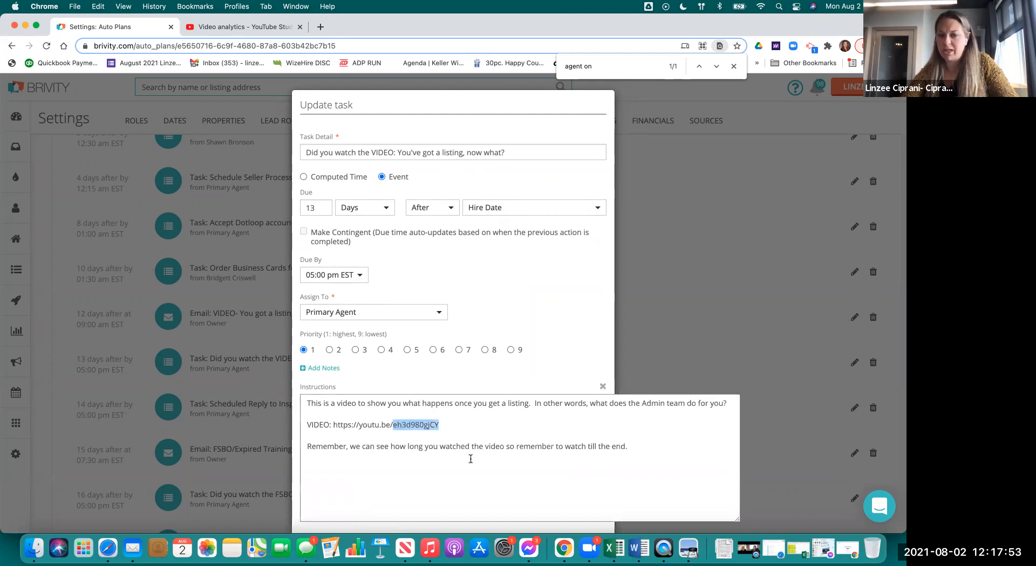
{"action": "scroll", "coordinate": [485, 437], "scroll_direction": "down", "scroll_amount": 3}
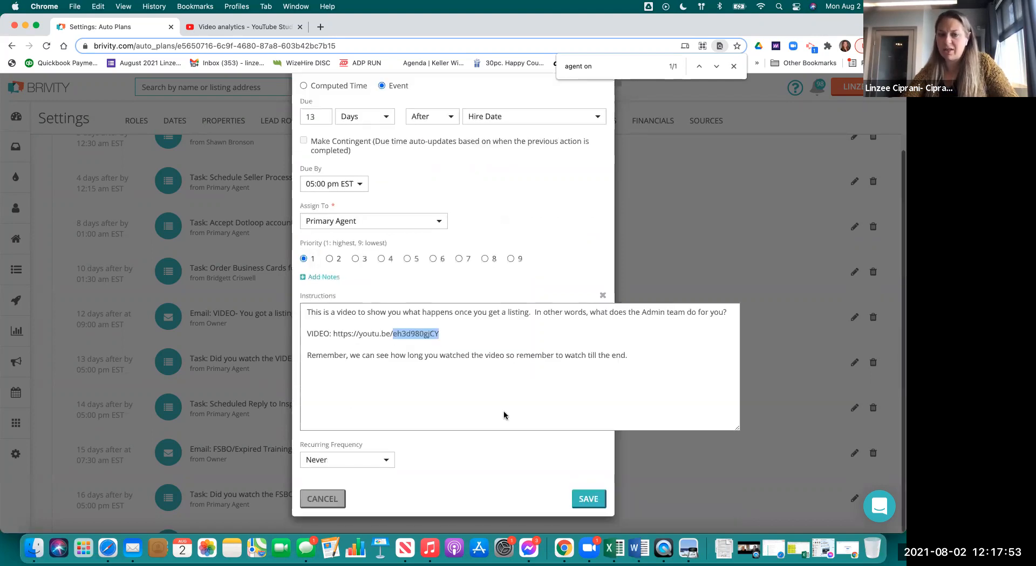
{"action": "left_click", "coordinate": [323, 500]}
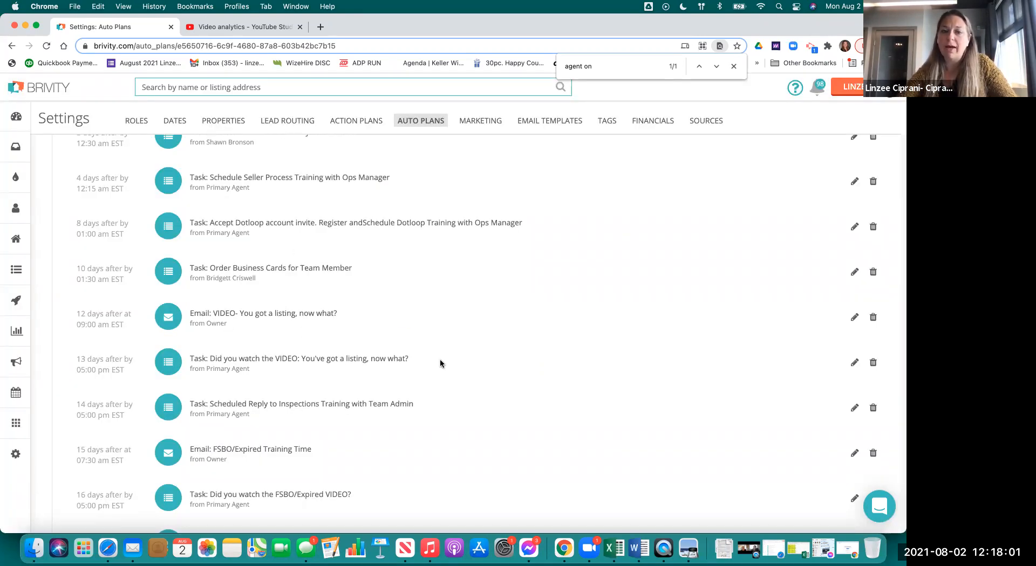
{"action": "scroll", "coordinate": [410, 415], "scroll_direction": "down", "scroll_amount": 3}
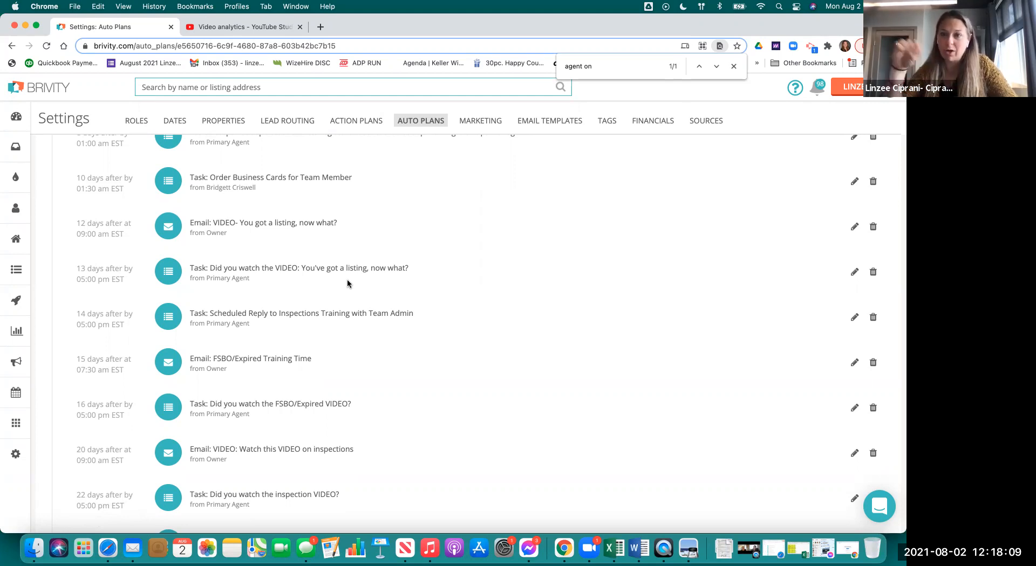
{"action": "scroll", "coordinate": [432, 342], "scroll_direction": "down", "scroll_amount": 5}
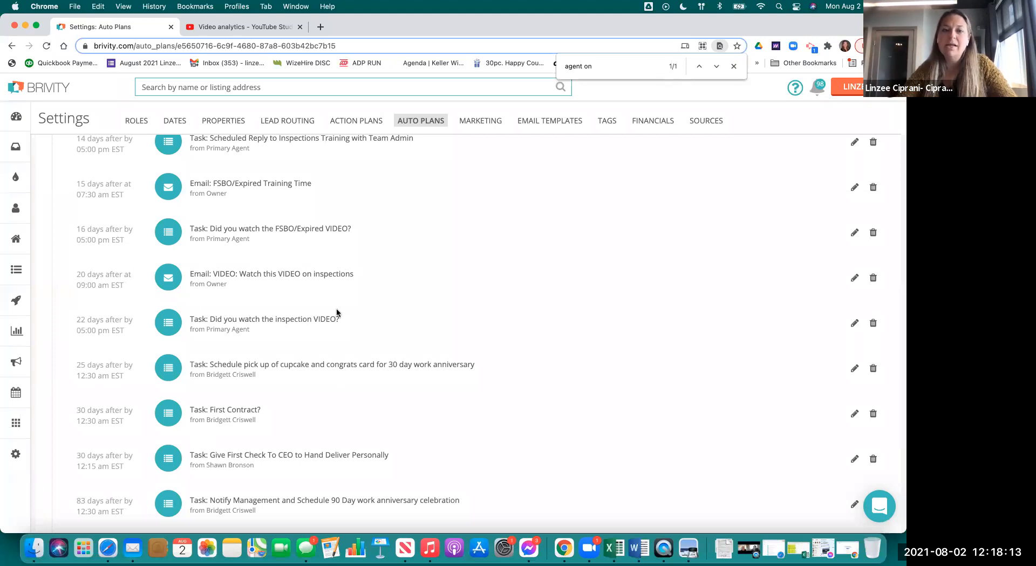
{"action": "scroll", "coordinate": [335, 312], "scroll_direction": "down", "scroll_amount": 3}
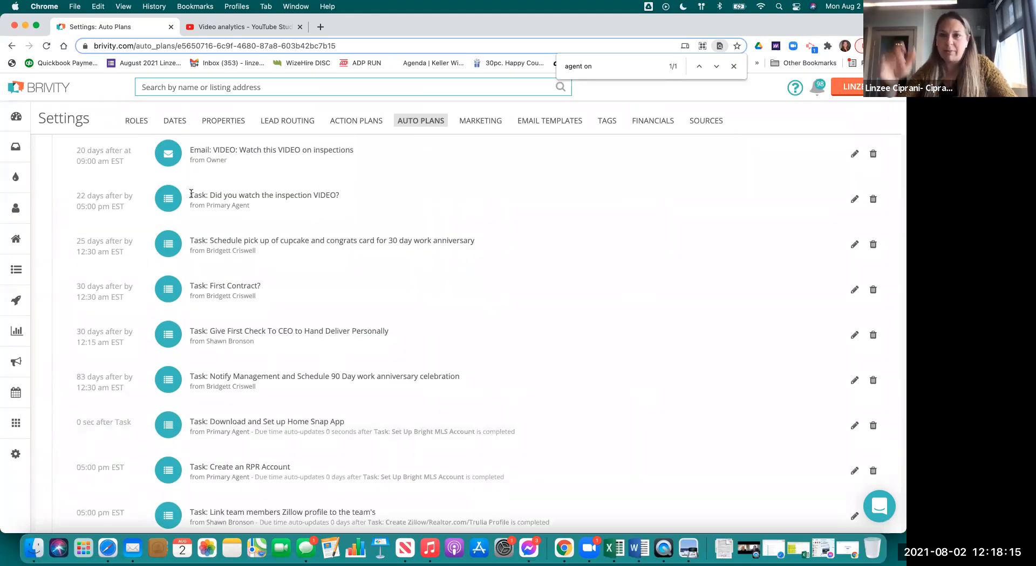
{"action": "scroll", "coordinate": [286, 296], "scroll_direction": "down", "scroll_amount": 2}
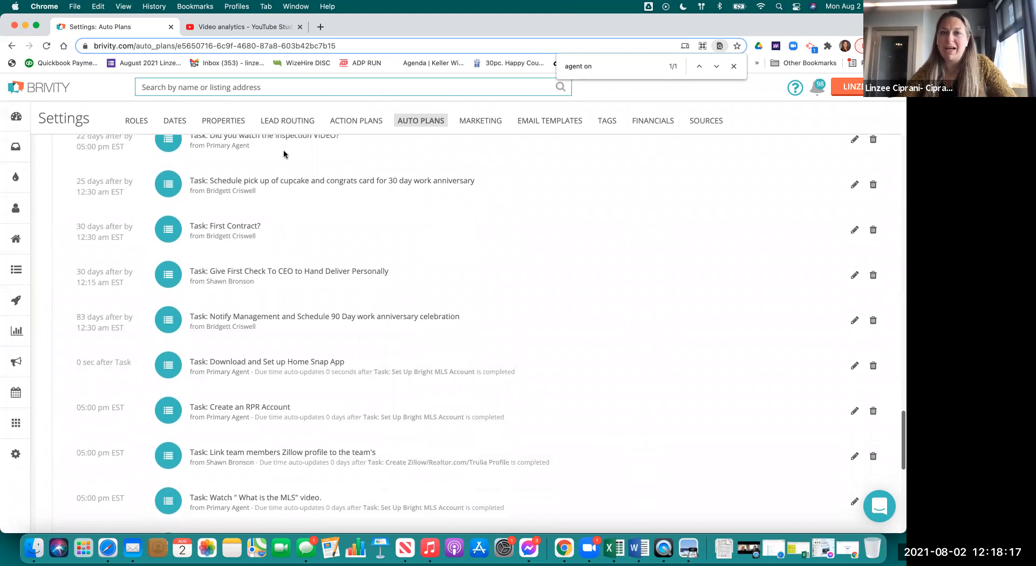
{"action": "scroll", "coordinate": [309, 204], "scroll_direction": "up", "scroll_amount": 1}
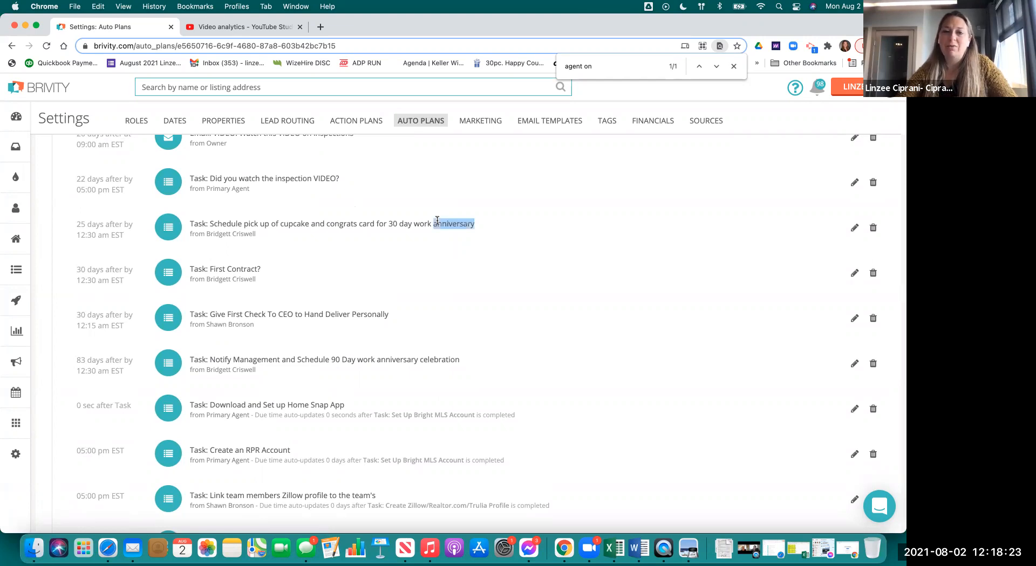
{"action": "triple_click", "coordinate": [436, 223]}
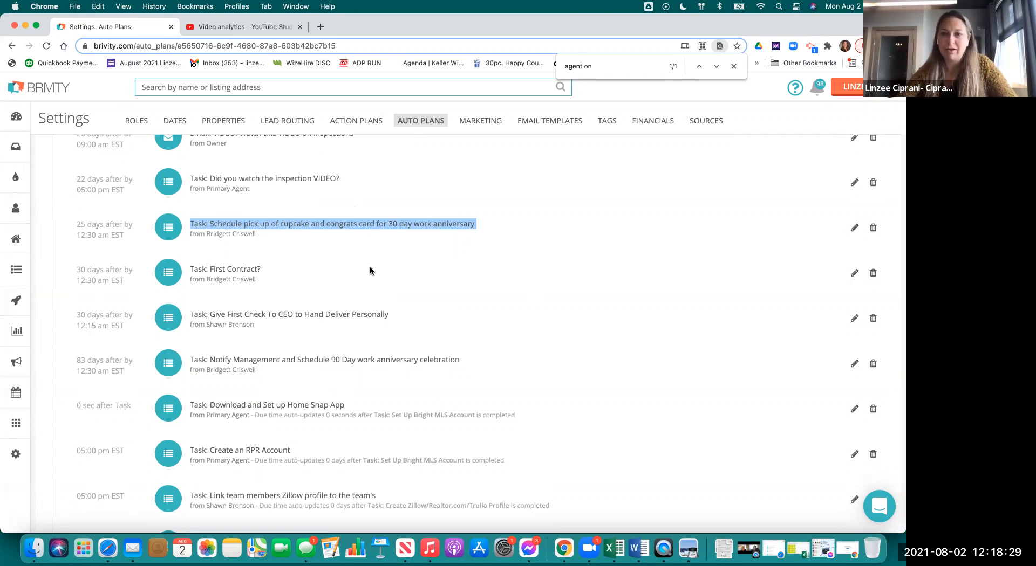
{"action": "scroll", "coordinate": [513, 276], "scroll_direction": "down", "scroll_amount": 3}
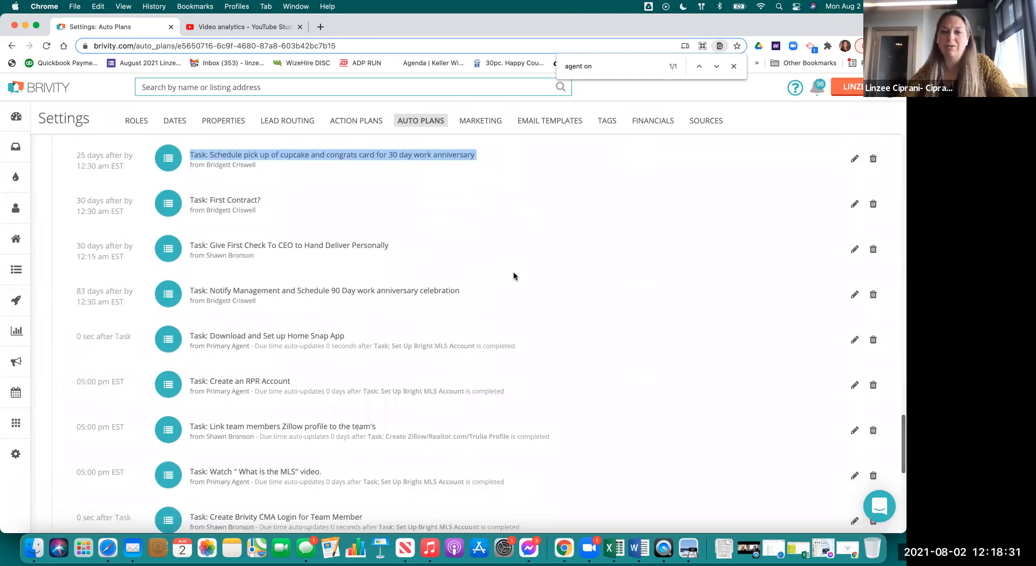
{"action": "triple_click", "coordinate": [290, 244]}
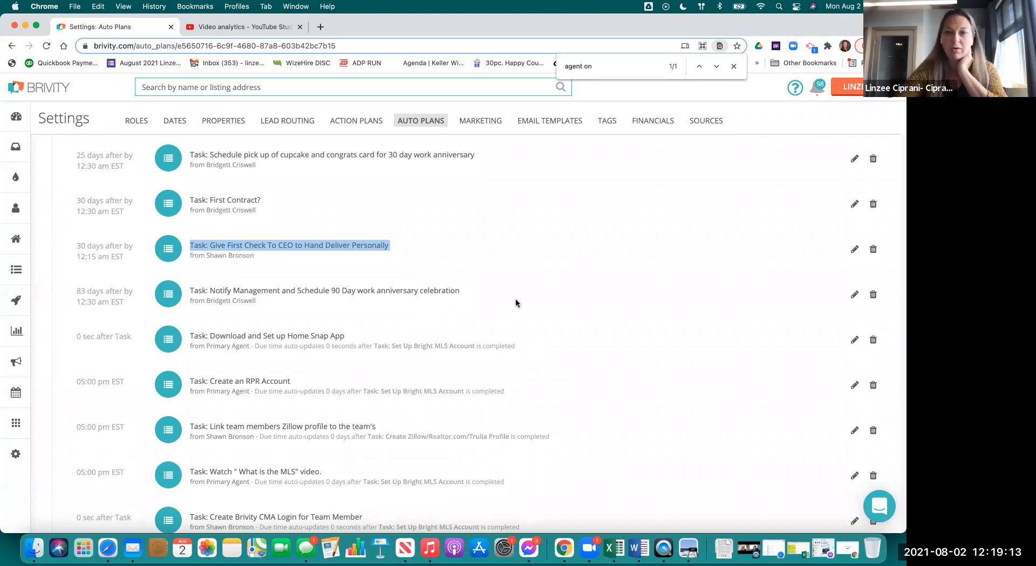
{"action": "scroll", "coordinate": [458, 307], "scroll_direction": "down", "scroll_amount": 2}
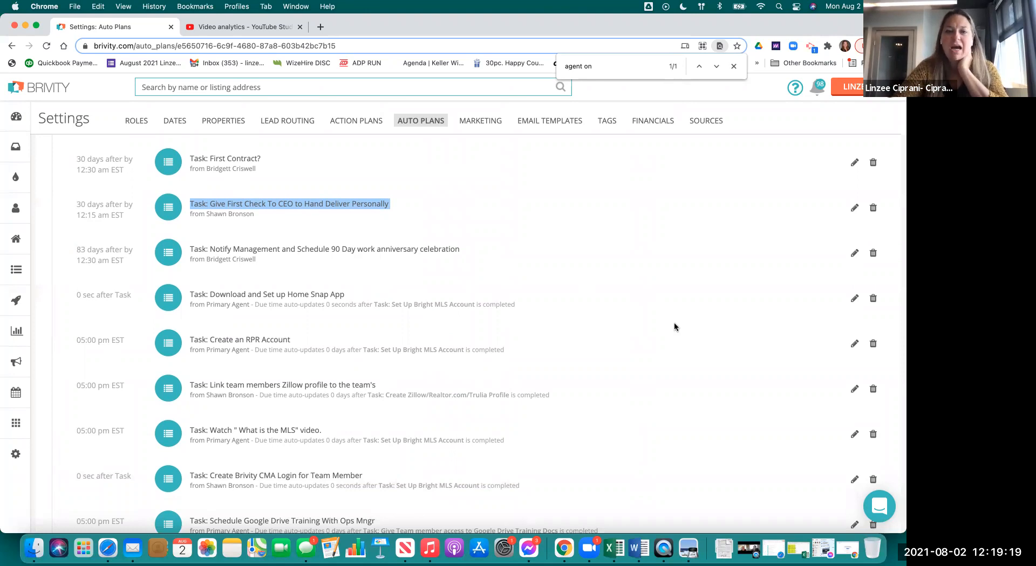
{"action": "scroll", "coordinate": [346, 238], "scroll_direction": "down", "scroll_amount": 4}
{"action": "triple_click", "coordinate": [227, 240]}
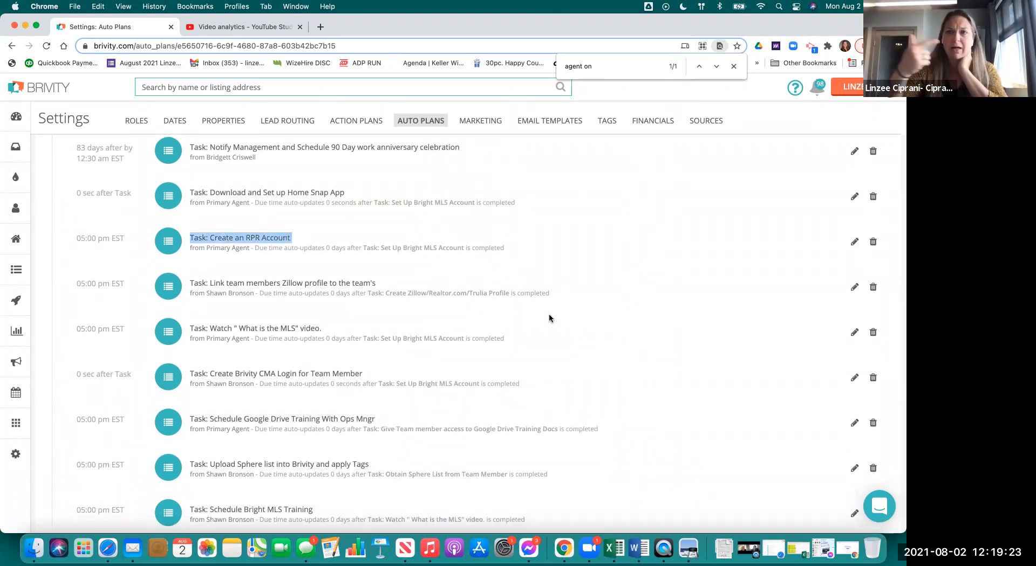
{"action": "double_click", "coordinate": [246, 330]}
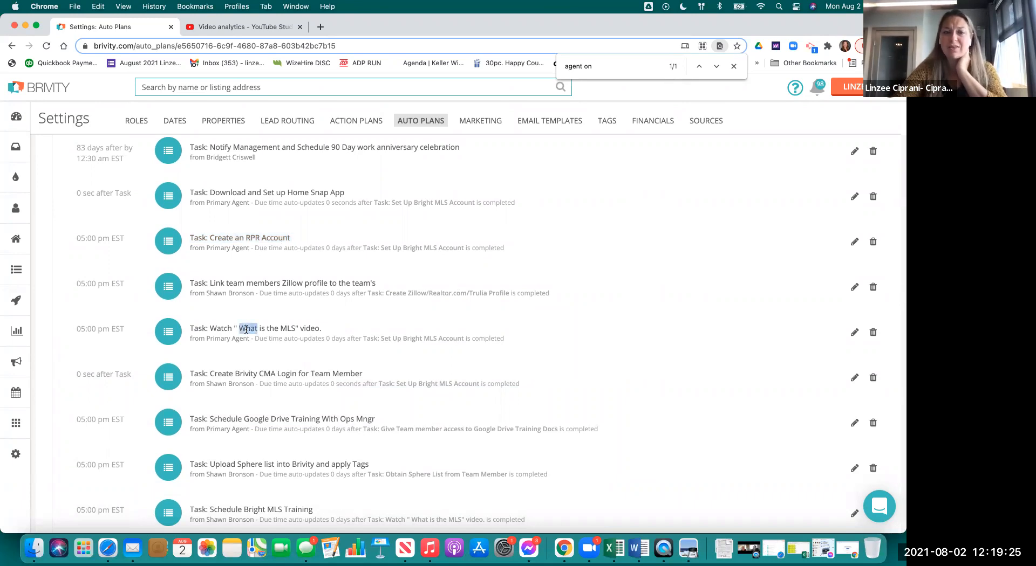
{"action": "left_click", "coordinate": [246, 330]}
- Open the Watch 'What is the MLS' video task and cancel without saving
{"action": "left_click", "coordinate": [855, 333]}
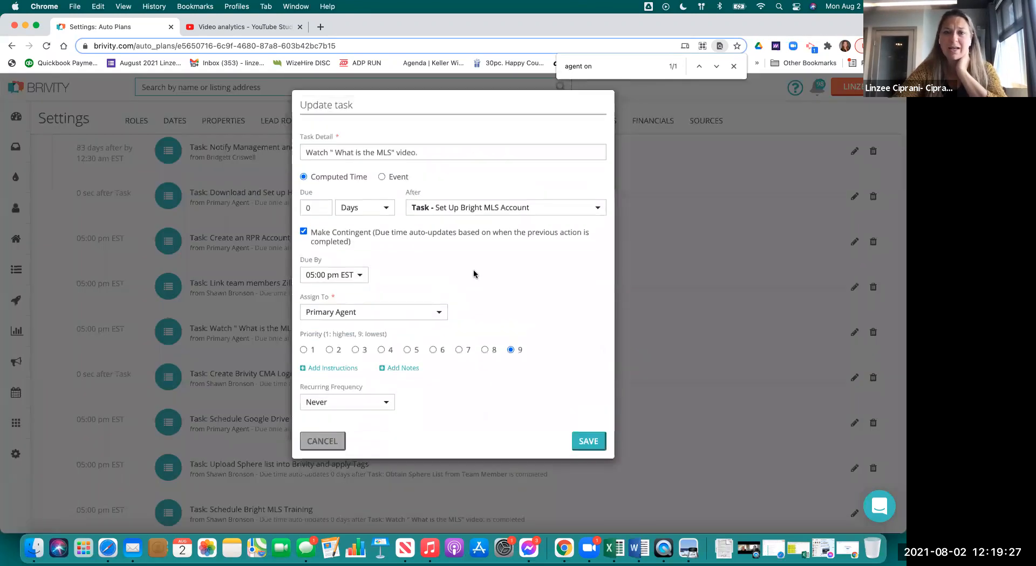
{"action": "left_click", "coordinate": [333, 445]}
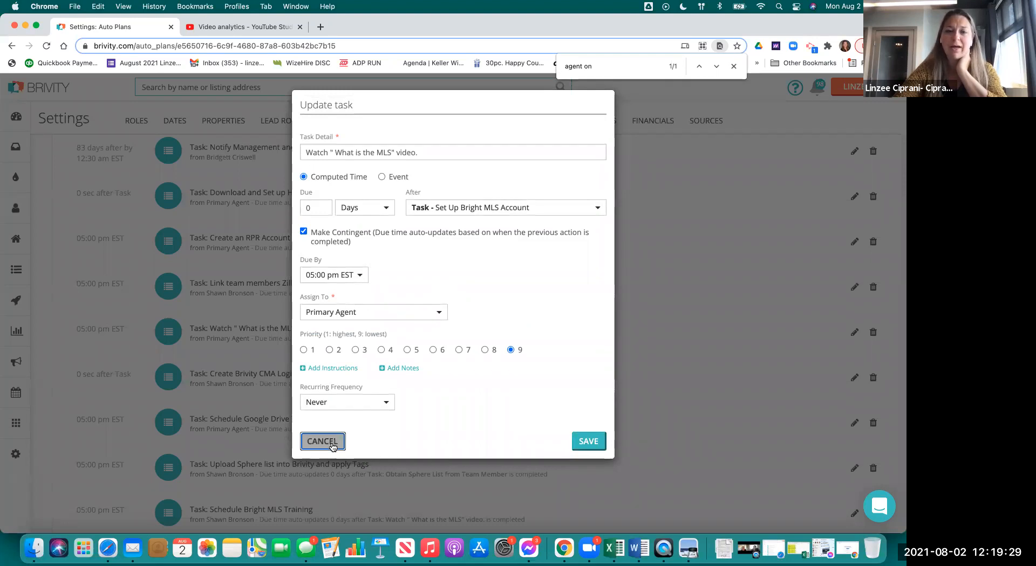
{"action": "scroll", "coordinate": [351, 351], "scroll_direction": "down", "scroll_amount": 2}
- Highlight the Create Brivity CMA Login task title and move the browser to reveal the Onboarding Auto Plan sheet
{"action": "double_click", "coordinate": [345, 336]}
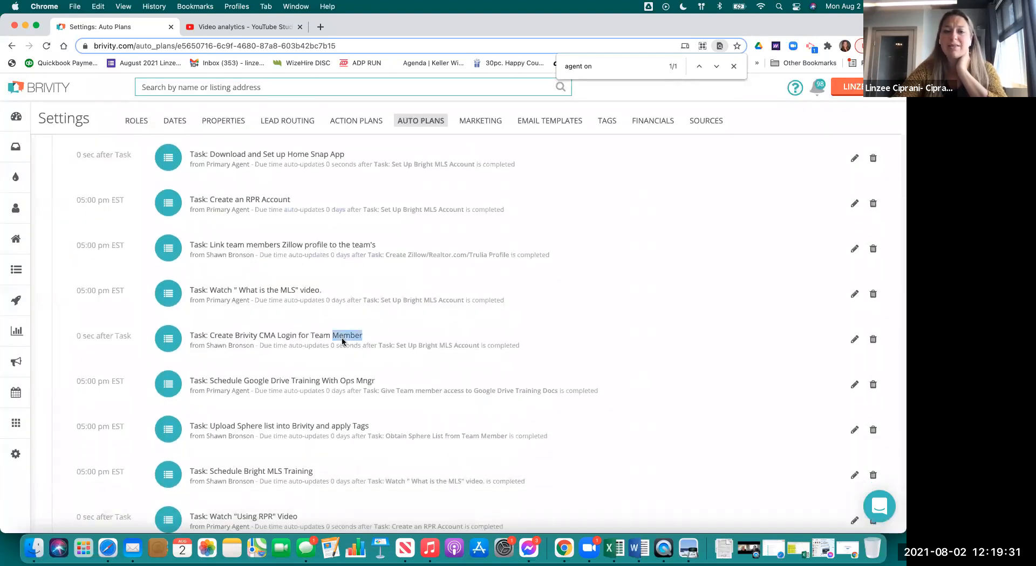
{"action": "triple_click", "coordinate": [342, 341]}
{"action": "scroll", "coordinate": [599, 344], "scroll_direction": "down", "scroll_amount": 5}
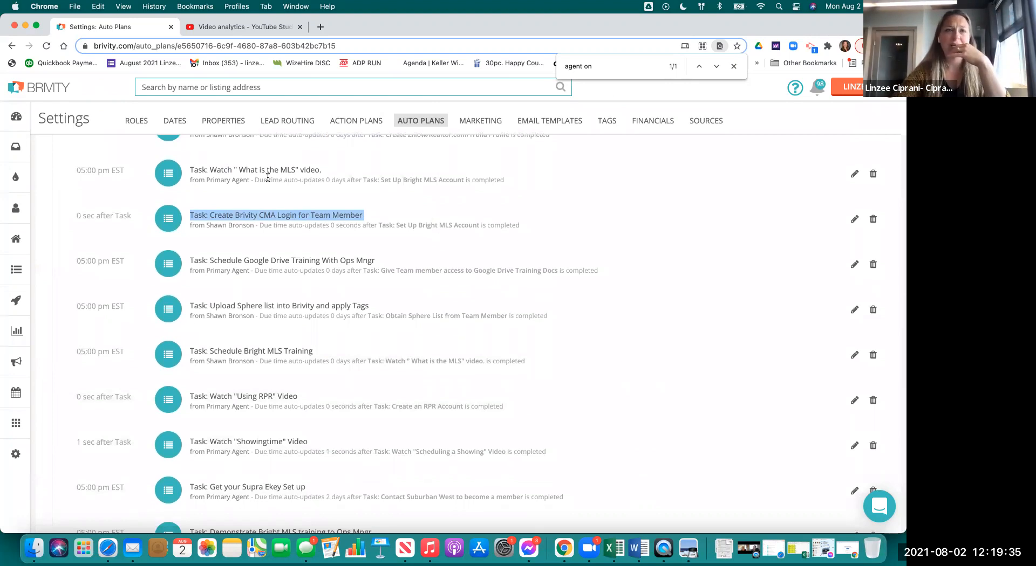
{"action": "left_click_drag", "start_coordinate": [350, 35], "coordinate": [419, 113]}
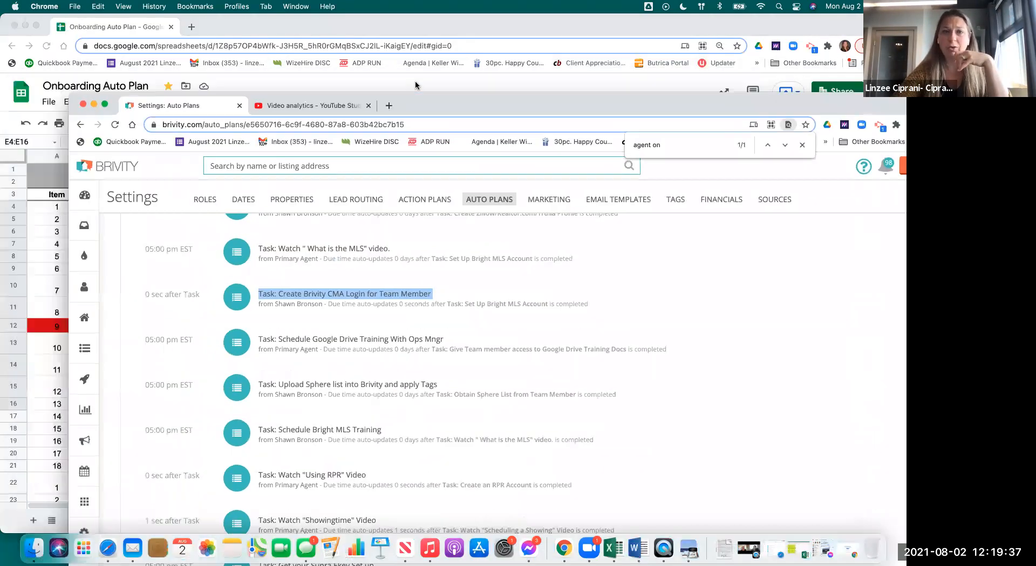
- Review the training schedule and BEFORE START DATE rows in the Onboarding Auto Plan sheet, then minimise it
{"action": "left_click", "coordinate": [309, 36]}
{"action": "left_click", "coordinate": [272, 381]}
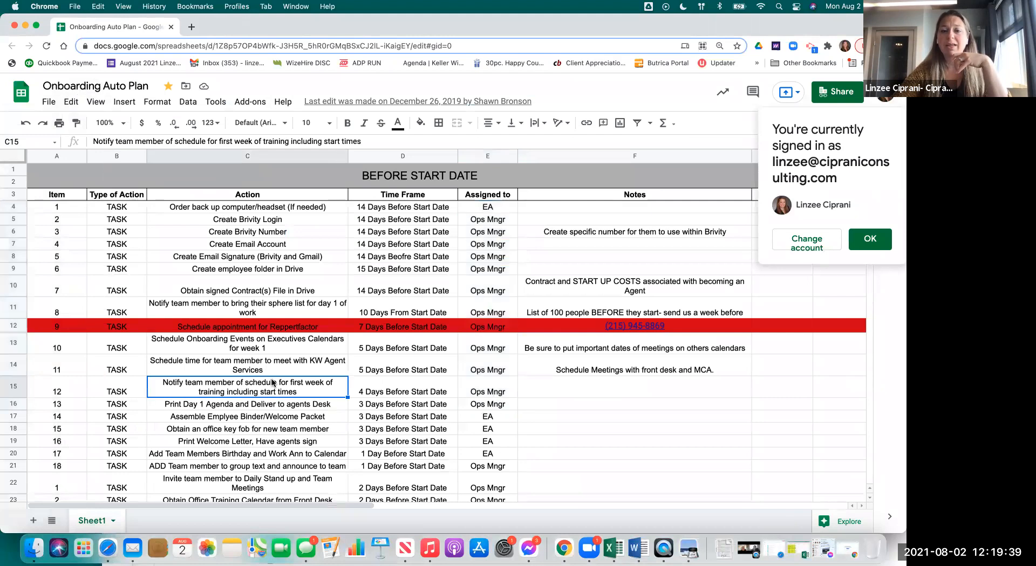
{"action": "scroll", "coordinate": [272, 382], "scroll_direction": "down", "scroll_amount": 5}
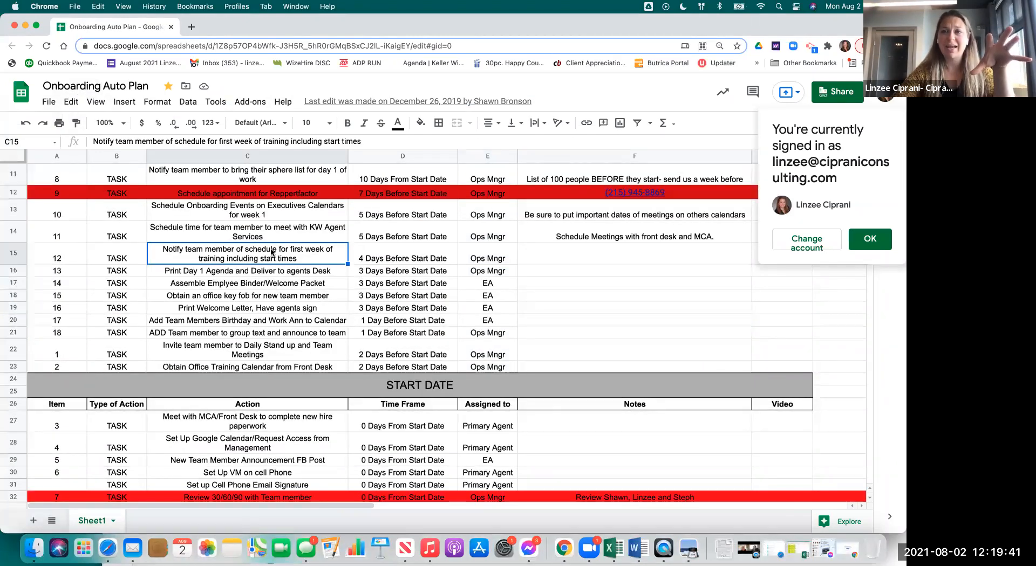
{"action": "left_click", "coordinate": [24, 25]}
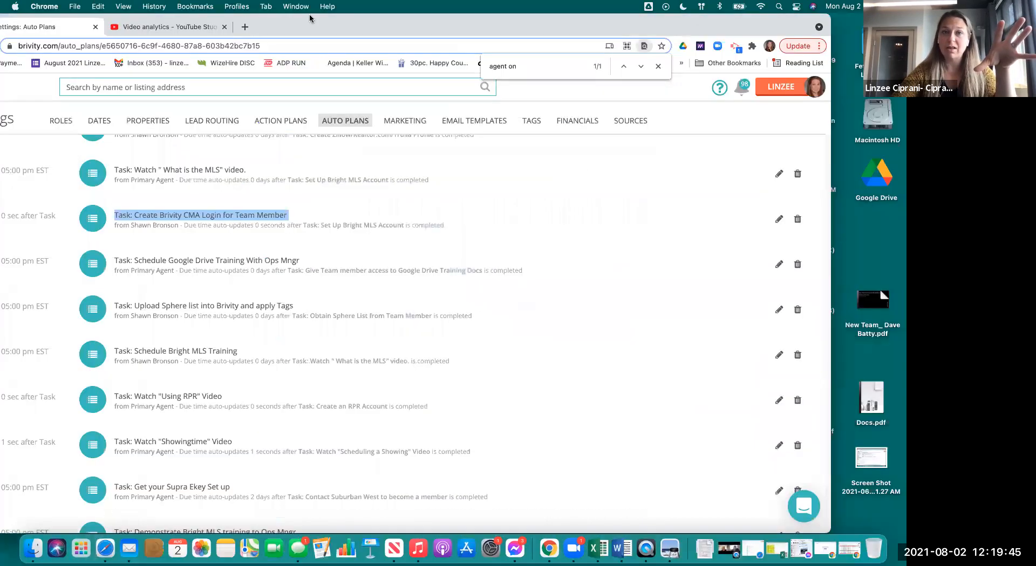
- Move the Brivity Agent Onboarding Plan window back into place and fit it on screen
{"action": "left_click_drag", "start_coordinate": [310, 17], "coordinate": [398, 19]}
{"action": "left_click_drag", "start_coordinate": [832, 30], "coordinate": [819, 30]}
{"action": "scroll", "coordinate": [466, 318], "scroll_direction": "up", "scroll_amount": 5}
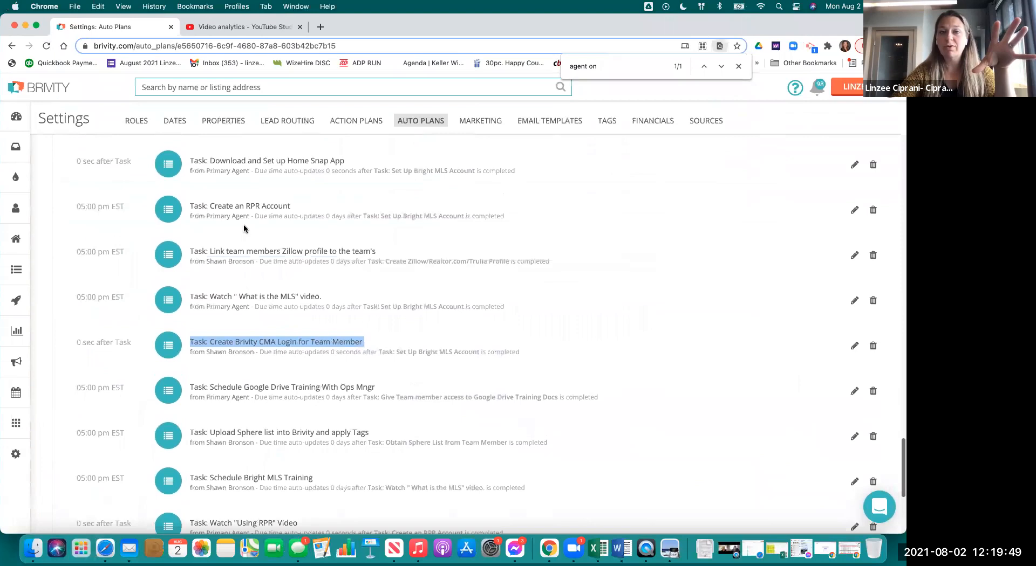
- Check the RPR Account, inspection video and inspections training tasks, then review through the list's final task
{"action": "triple_click", "coordinate": [237, 208]}
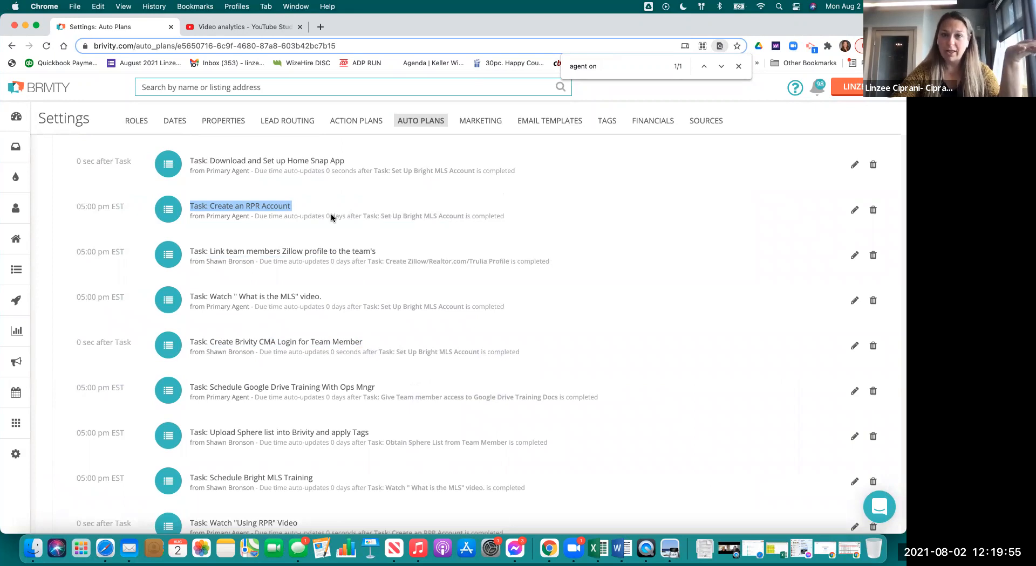
{"action": "scroll", "coordinate": [382, 216], "scroll_direction": "up", "scroll_amount": 6}
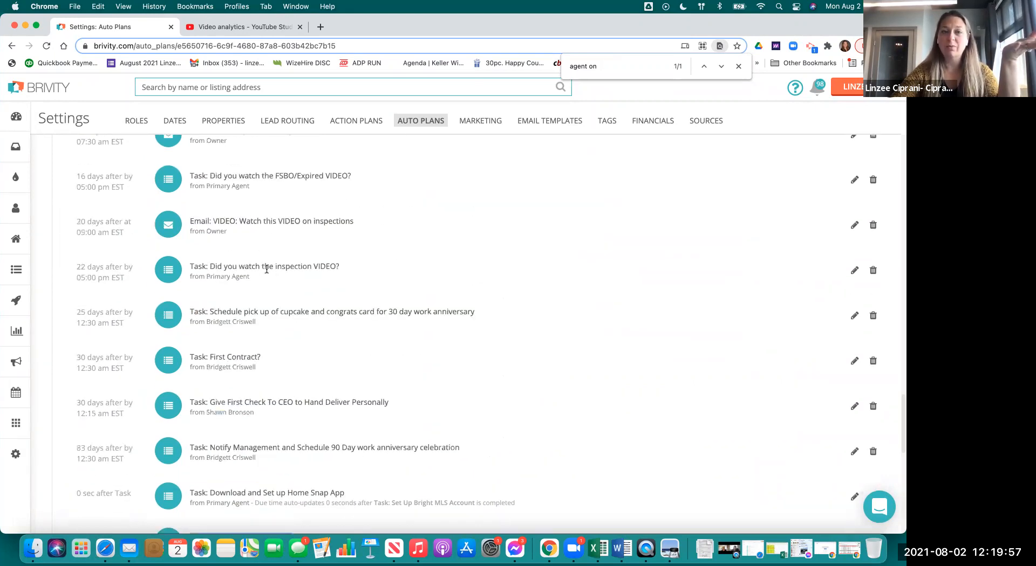
{"action": "triple_click", "coordinate": [266, 269]}
{"action": "scroll", "coordinate": [266, 269], "scroll_direction": "up", "scroll_amount": 3}
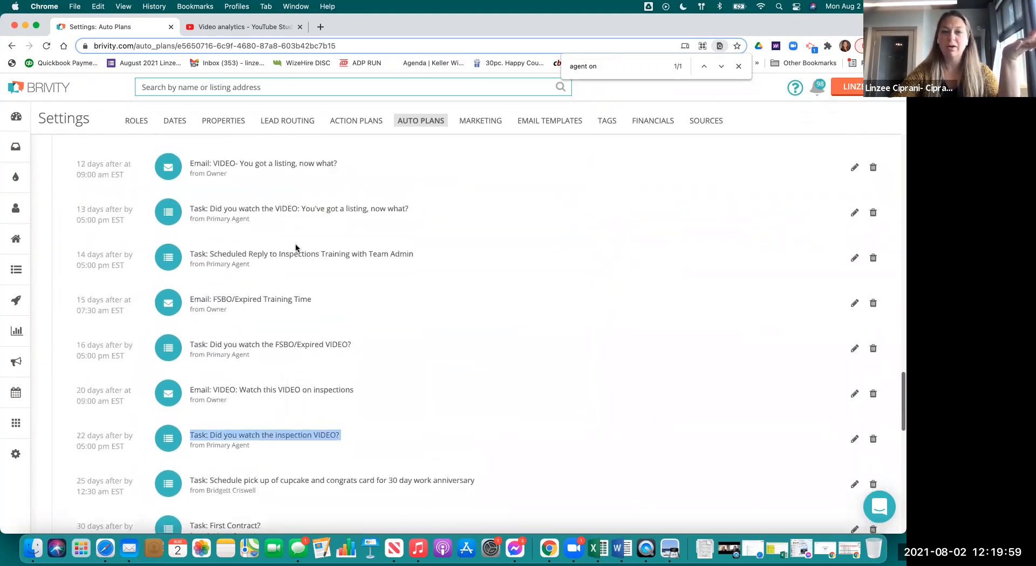
{"action": "triple_click", "coordinate": [296, 251]}
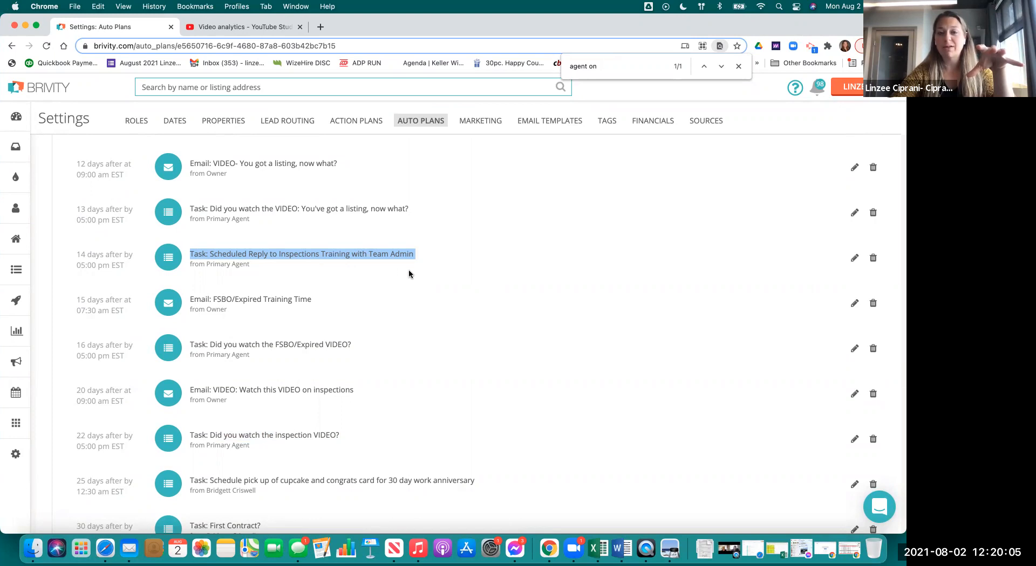
{"action": "left_click", "coordinate": [410, 255]}
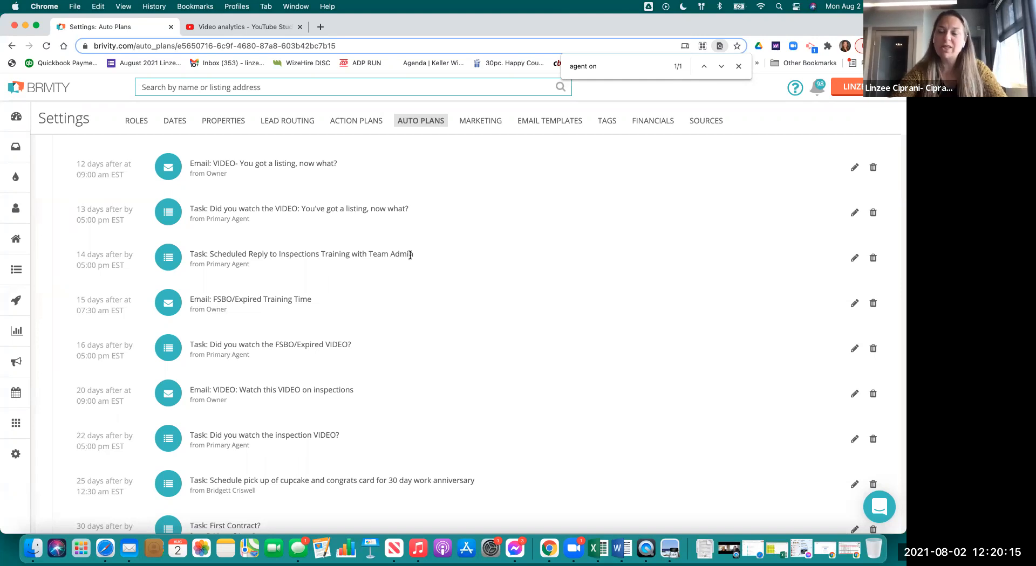
{"action": "scroll", "coordinate": [443, 321], "scroll_direction": "down", "scroll_amount": 15}
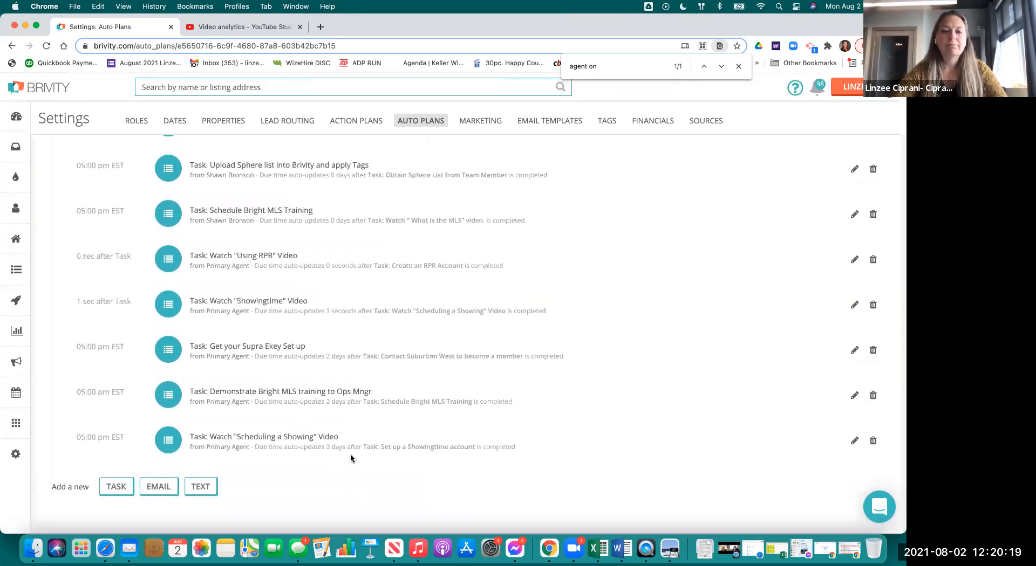
{"action": "double_click", "coordinate": [343, 390]}
{"action": "left_click_drag", "start_coordinate": [207, 391], "coordinate": [465, 396]}
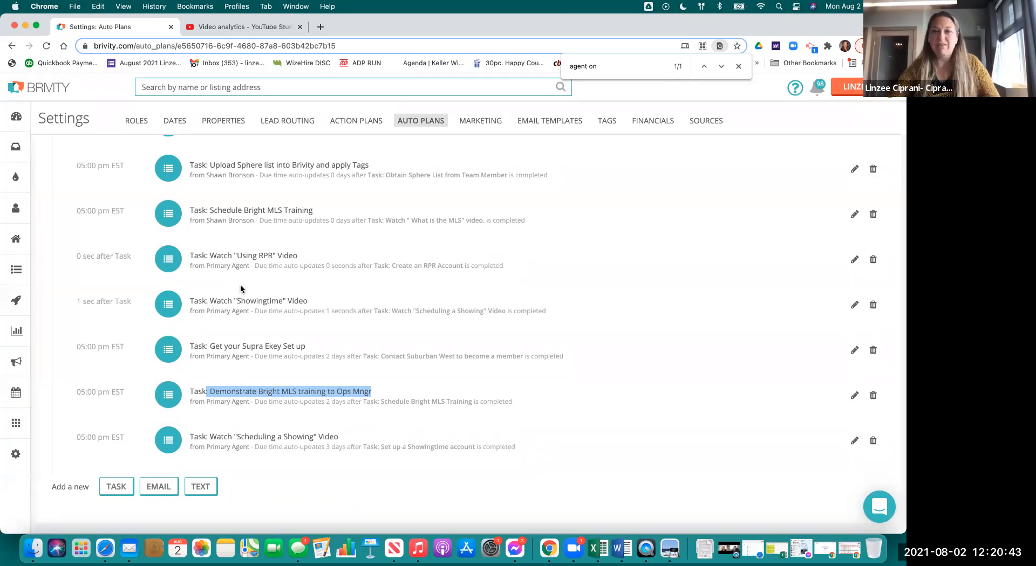
{"action": "scroll", "coordinate": [616, 329], "scroll_direction": "up", "scroll_amount": 1}
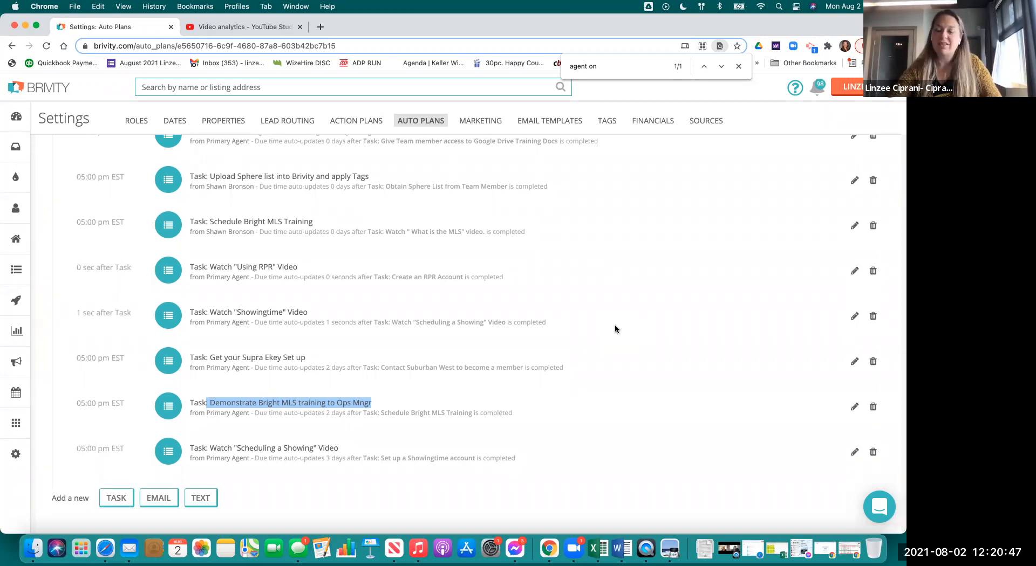
{"action": "scroll", "coordinate": [661, 244], "scroll_direction": "up", "scroll_amount": 10}
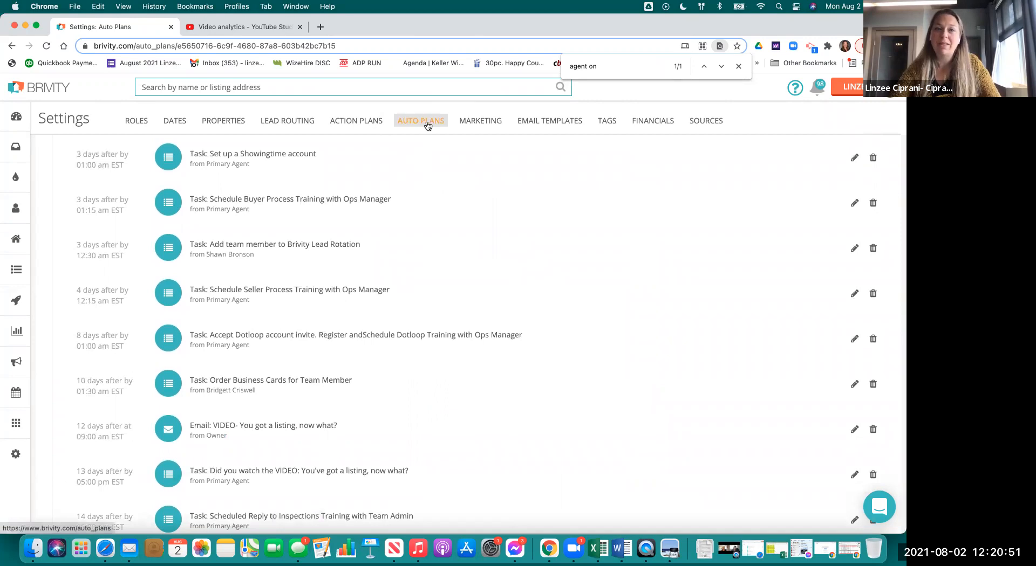
{"action": "scroll", "coordinate": [378, 243], "scroll_direction": "down", "scroll_amount": 5}
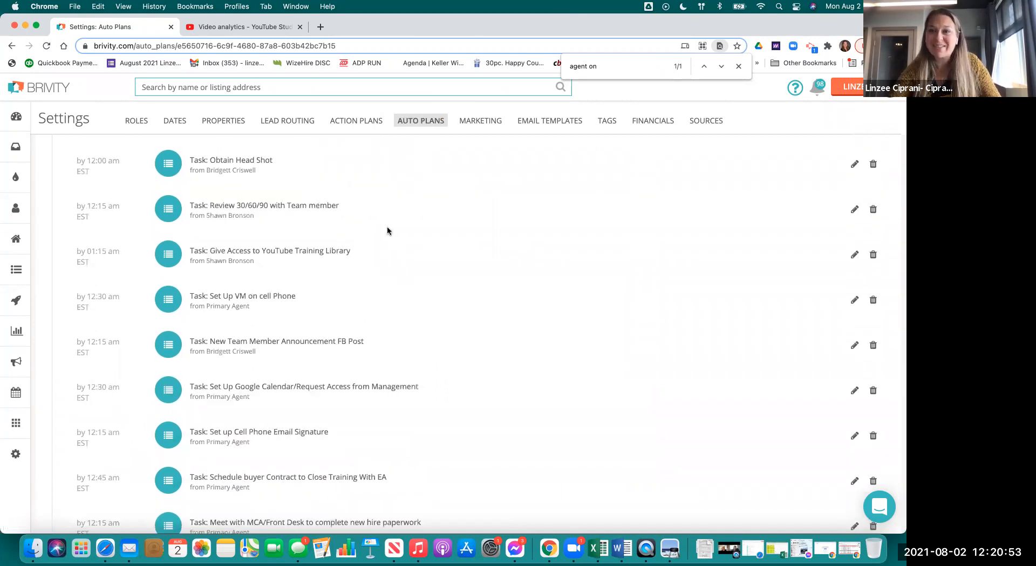